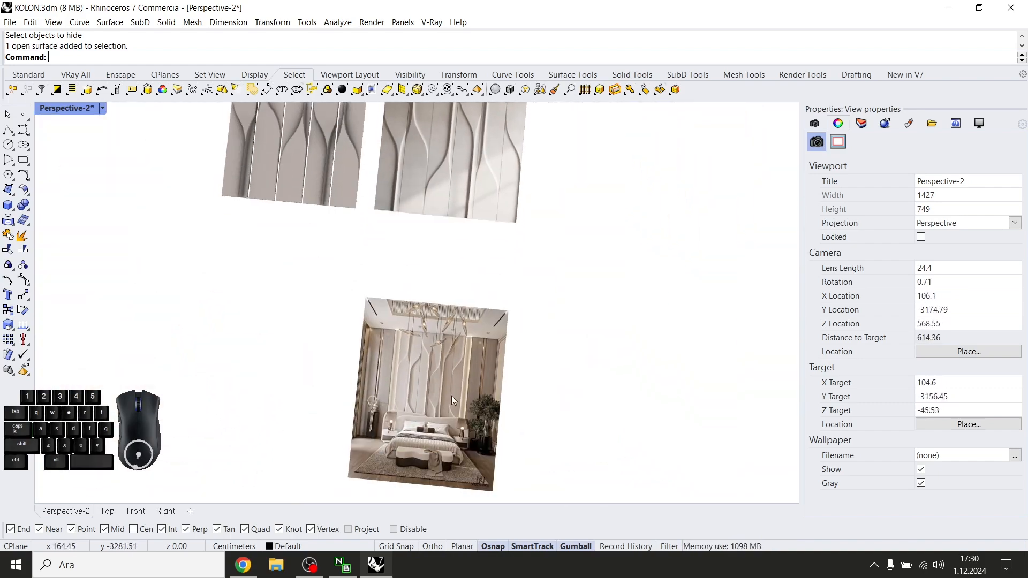
In the Top view, duplicate the wavy wall-panel reference picture into the empty area on its right
{"action": "double_click", "coordinate": [81, 108]}
{"action": "double_click", "coordinate": [59, 107]}
{"action": "scroll", "coordinate": [437, 399], "scroll_direction": "up", "scroll_amount": 15}
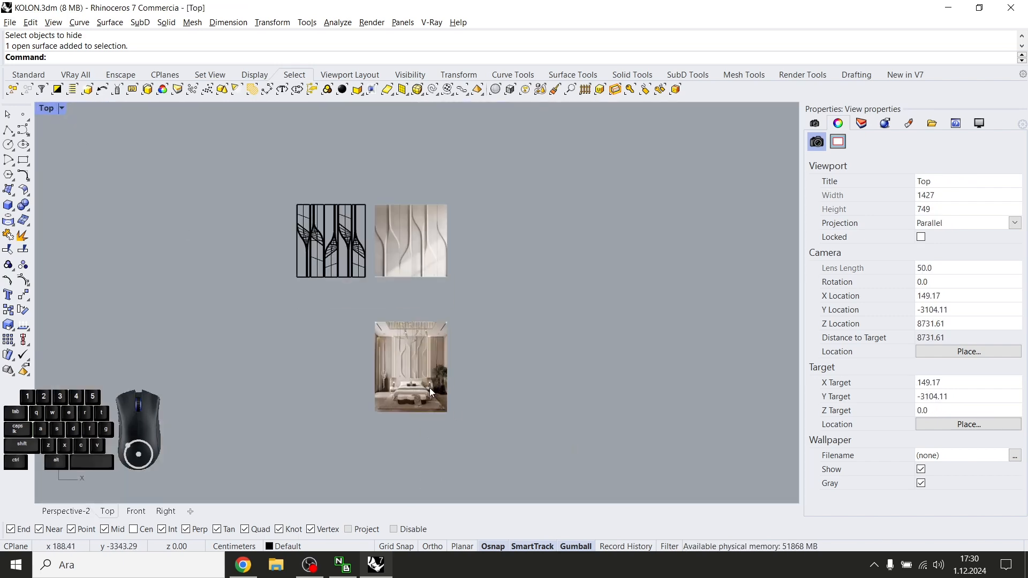
{"action": "scroll", "coordinate": [388, 179], "scroll_direction": "down", "scroll_amount": 10}
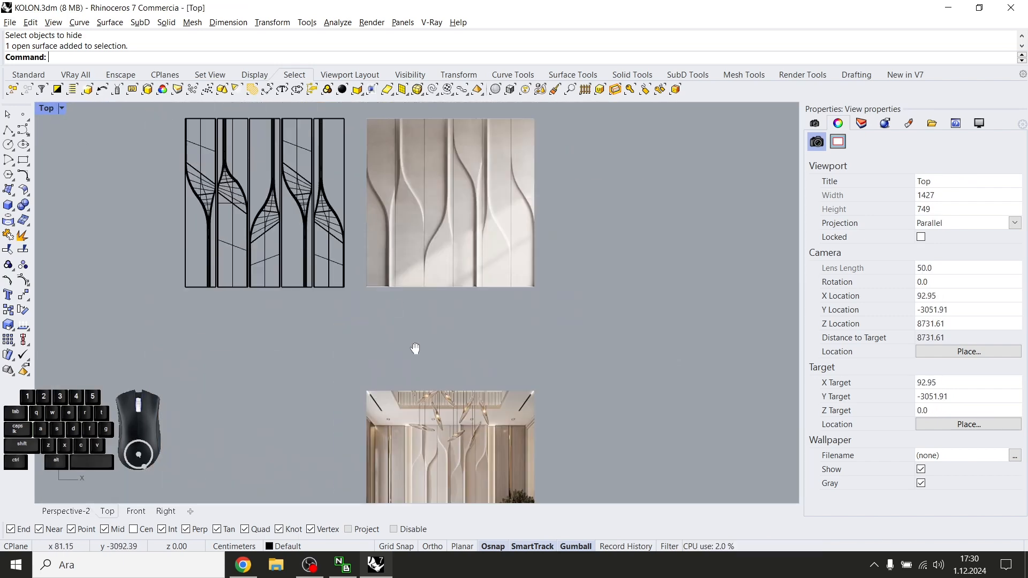
{"action": "scroll", "coordinate": [410, 332], "scroll_direction": "up", "scroll_amount": 4}
{"action": "scroll", "coordinate": [398, 365], "scroll_direction": "down", "scroll_amount": 2}
{"action": "left_click", "coordinate": [429, 206]}
{"action": "scroll", "coordinate": [442, 228], "scroll_direction": "down", "scroll_amount": 4}
{"action": "right_click_drag", "start_coordinate": [445, 252], "coordinate": [348, 306]}
{"action": "left_click_drag", "start_coordinate": [623, 276], "coordinate": [622, 290], "text": "alt"}
{"action": "right_click_drag", "start_coordinate": [621, 304], "coordinate": [387, 356]}
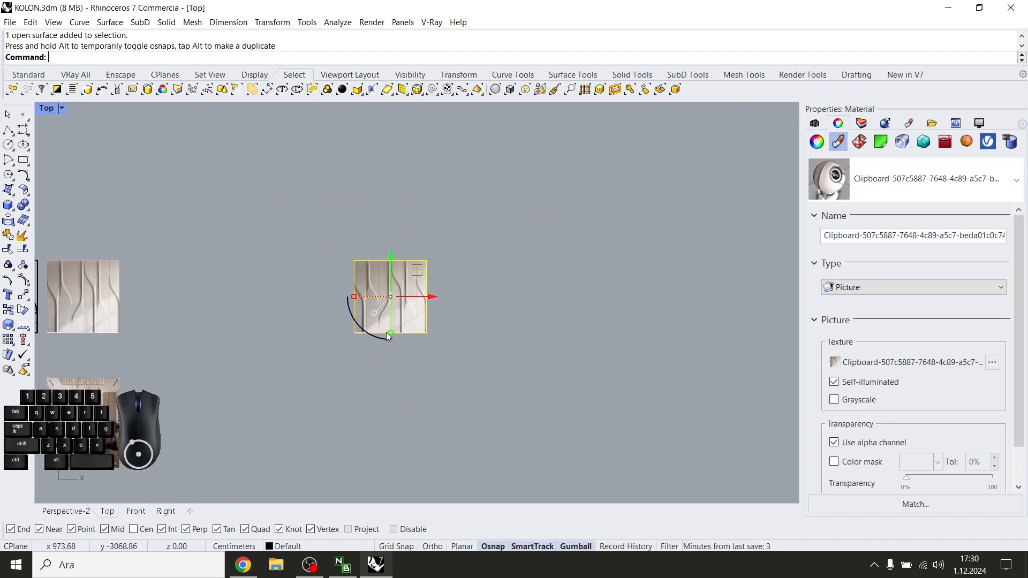
{"action": "left_click", "coordinate": [388, 355]}
Draw a vertical polyline about 49 cm long down the copied picture's left edge, starting at its upper-left corner
{"action": "scroll", "coordinate": [381, 298], "scroll_direction": "up", "scroll_amount": 14}
{"action": "right_click_drag", "start_coordinate": [247, 301], "coordinate": [336, 355]}
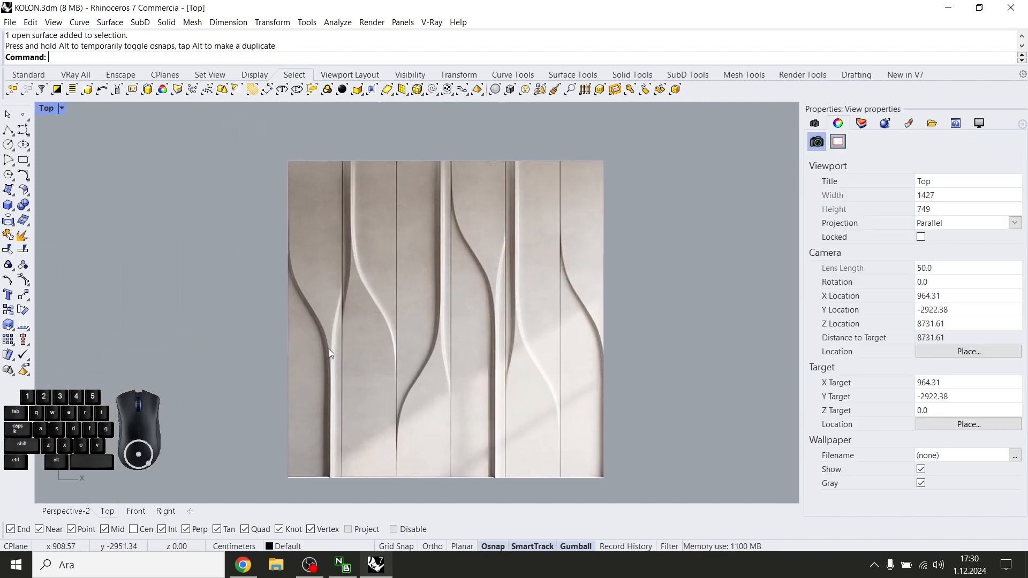
{"action": "left_click", "coordinate": [8, 130]}
{"action": "scroll", "coordinate": [284, 161], "scroll_direction": "up", "scroll_amount": 5}
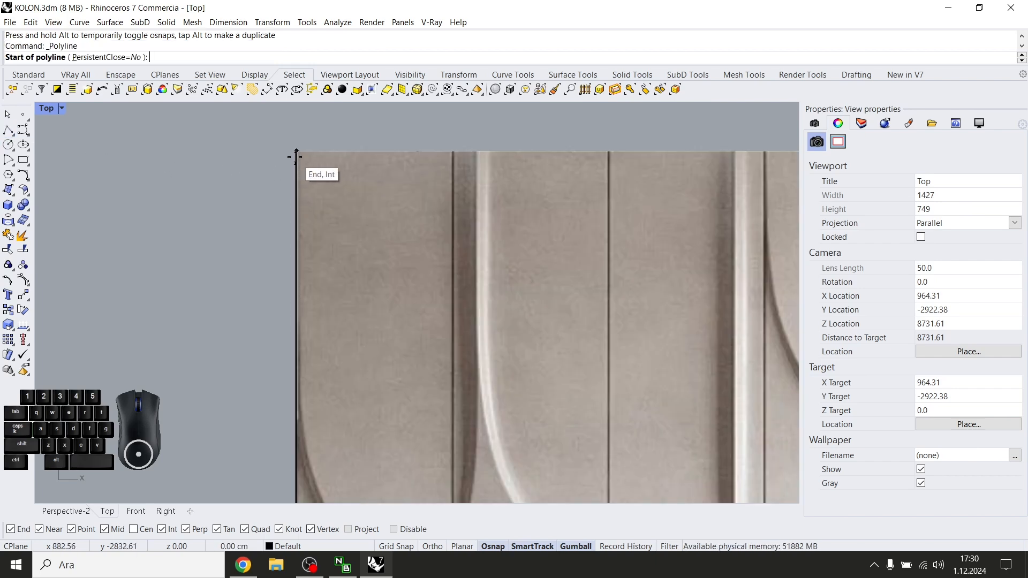
{"action": "left_click", "coordinate": [294, 155]}
{"action": "scroll", "coordinate": [284, 380], "scroll_direction": "up", "scroll_amount": 3}
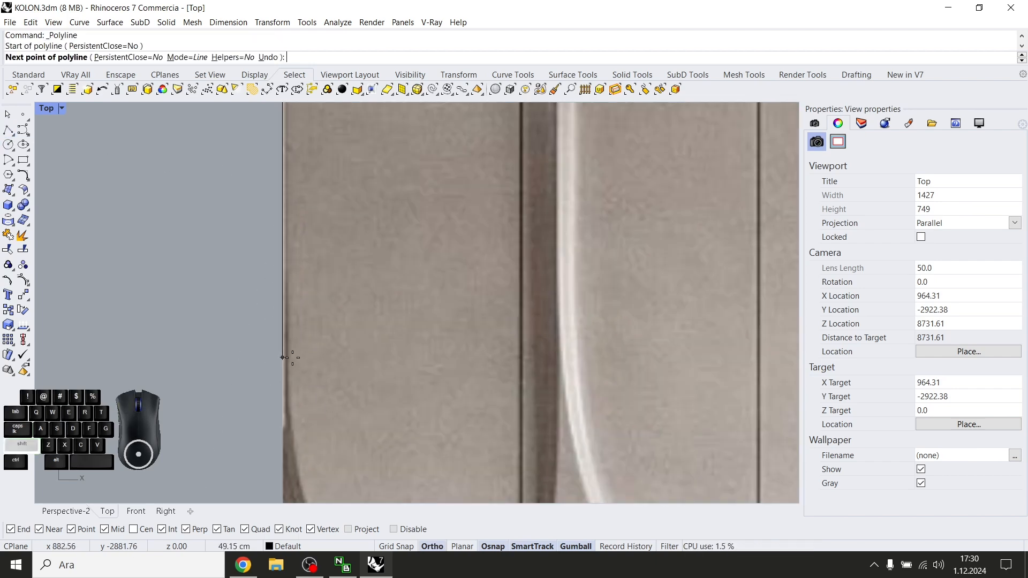
{"action": "scroll", "coordinate": [279, 356], "scroll_direction": "up", "scroll_amount": 3}
{"action": "key", "text": "Return"}
{"action": "scroll", "coordinate": [308, 362], "scroll_direction": "down", "scroll_amount": 3}
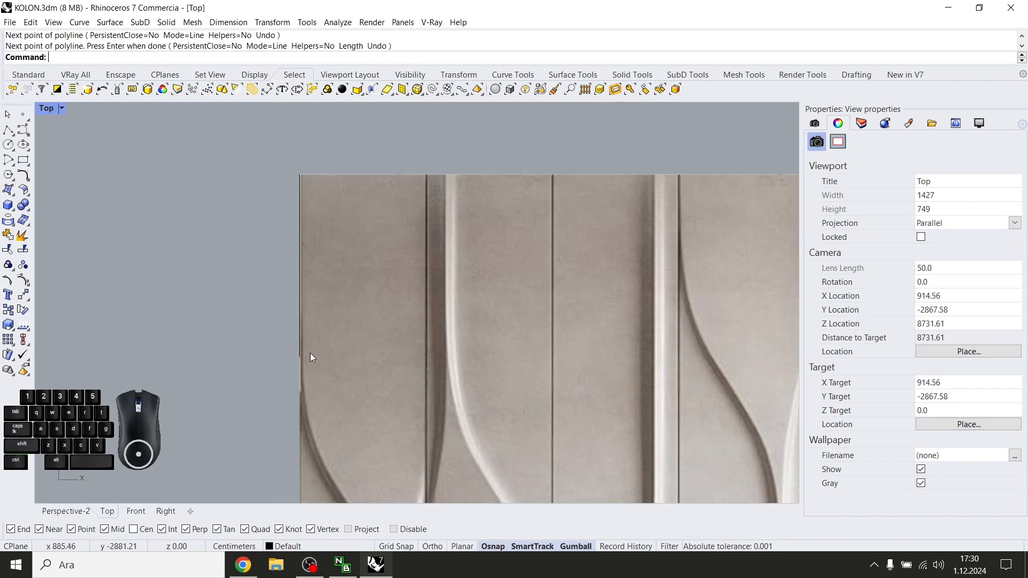
Copy the edge line about 34 cm to the right onto the first vertical panel joint
{"action": "left_click_drag", "start_coordinate": [249, 138], "coordinate": [277, 224]}
{"action": "scroll", "coordinate": [348, 308], "scroll_direction": "down", "scroll_amount": 3}
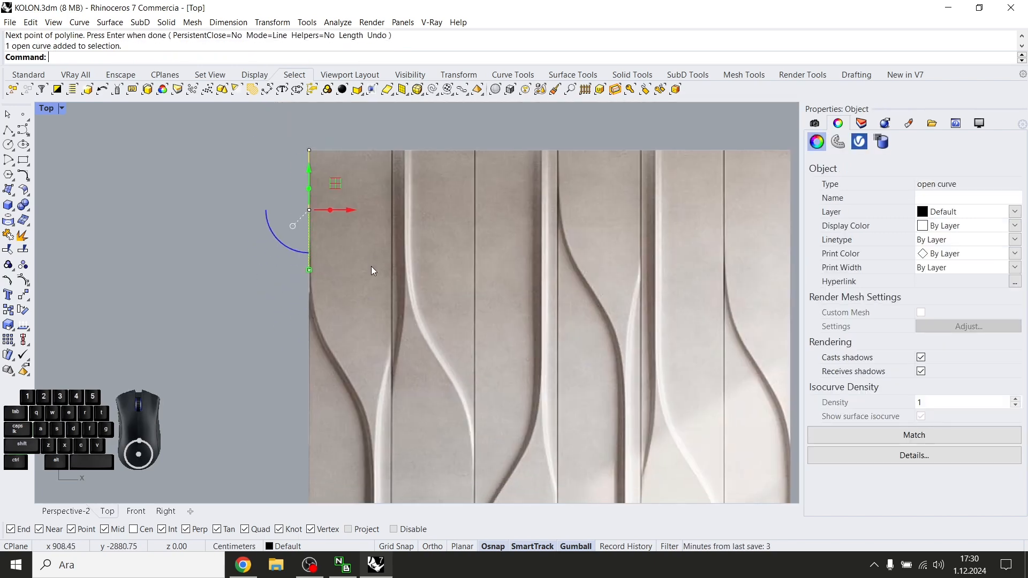
{"action": "left_click_drag", "start_coordinate": [351, 211], "coordinate": [392, 153], "text": "alt"}
{"action": "scroll", "coordinate": [393, 151], "scroll_direction": "up", "scroll_amount": 10}
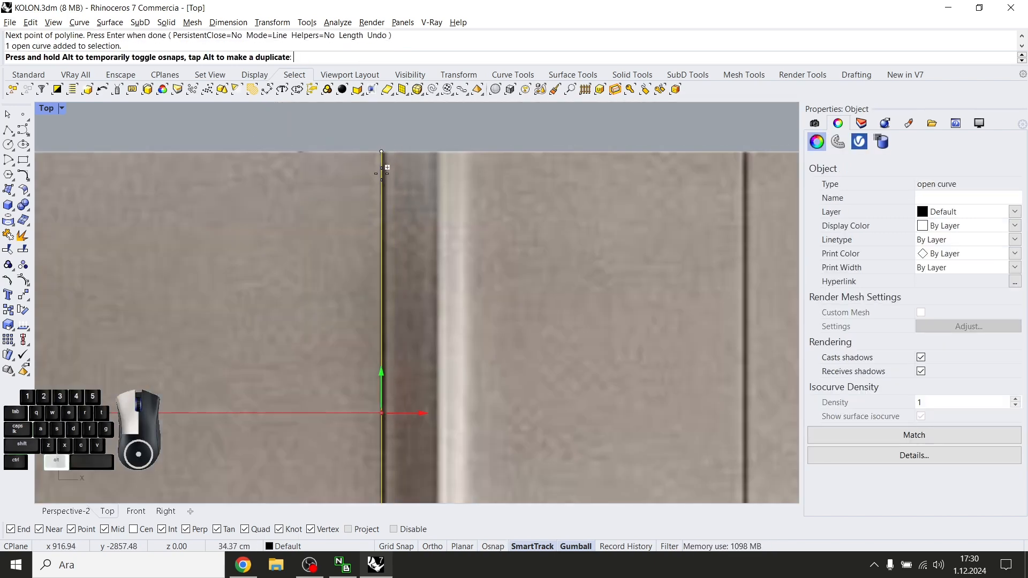
{"action": "scroll", "coordinate": [382, 170], "scroll_direction": "up", "scroll_amount": 5}
{"action": "scroll", "coordinate": [373, 282], "scroll_direction": "down", "scroll_amount": 15}
{"action": "right_click_drag", "start_coordinate": [367, 455], "coordinate": [390, 328]}
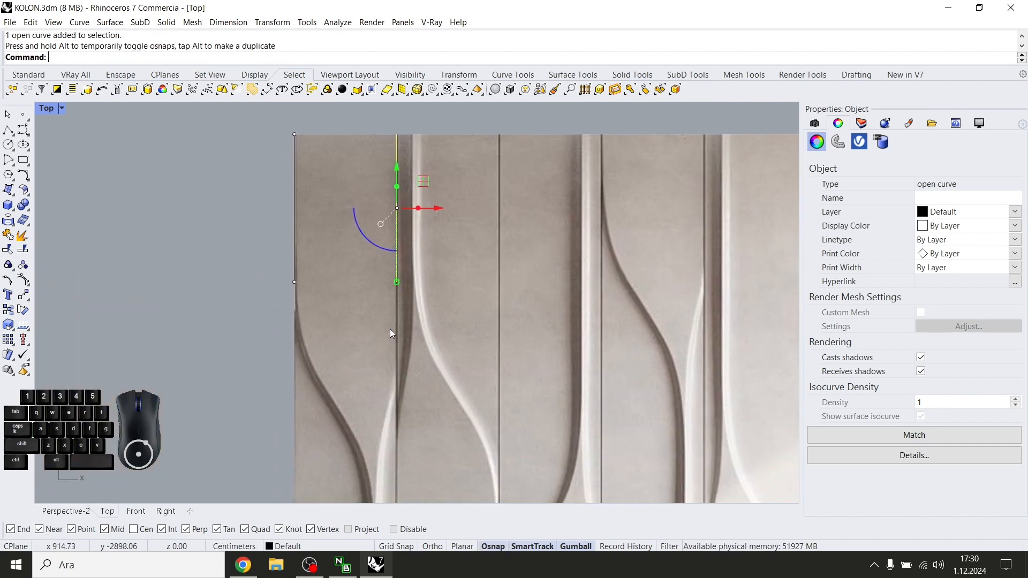
Stretch the lower end of the joint line about 27 cm further down along the joint
{"action": "left_click", "coordinate": [253, 277]}
{"action": "left_click", "coordinate": [397, 214]}
{"action": "left_click_drag", "start_coordinate": [213, 253], "coordinate": [430, 329]}
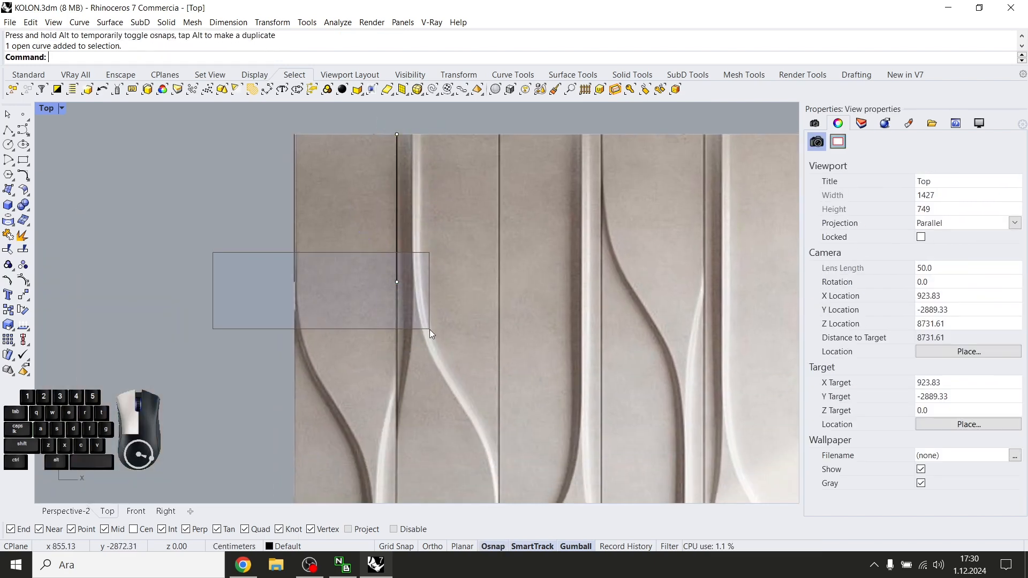
{"action": "scroll", "coordinate": [409, 352], "scroll_direction": "up", "scroll_amount": 5}
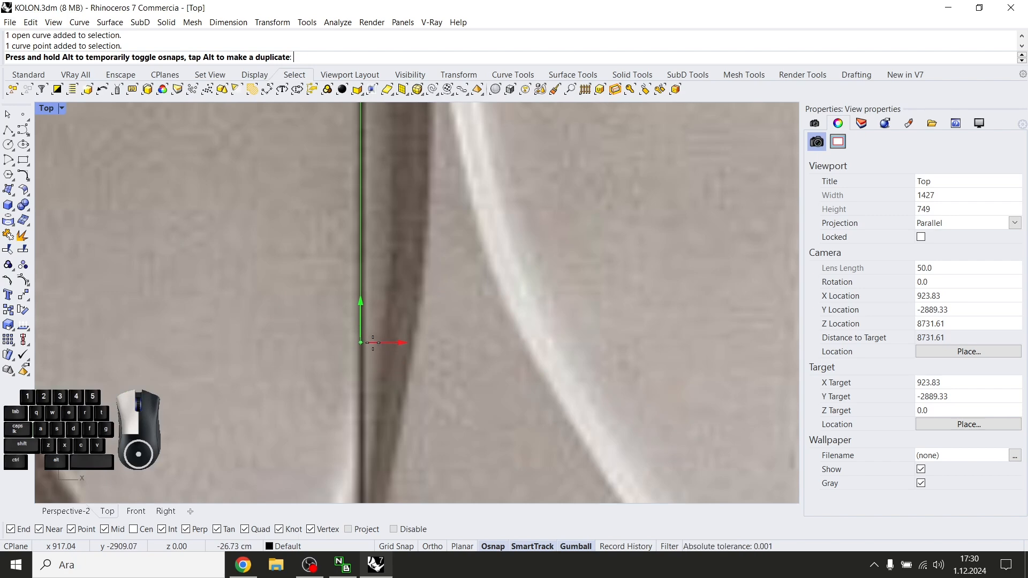
{"action": "left_click_drag", "start_coordinate": [372, 331], "coordinate": [373, 332]}
{"action": "scroll", "coordinate": [378, 342], "scroll_direction": "down", "scroll_amount": 14}
{"action": "key", "text": "Escape"}
Copy the left edge line to the picture's bottom edge and place it along the first groove
{"action": "mouse_move", "coordinate": [386, 353]}
{"action": "right_mouse_down"}
{"action": "mouse_move", "coordinate": [394, 323]}
{"action": "mouse_move", "coordinate": [381, 341]}
{"action": "right_mouse_up"}
{"action": "scroll", "coordinate": [394, 323], "scroll_direction": "down", "scroll_amount": 8}
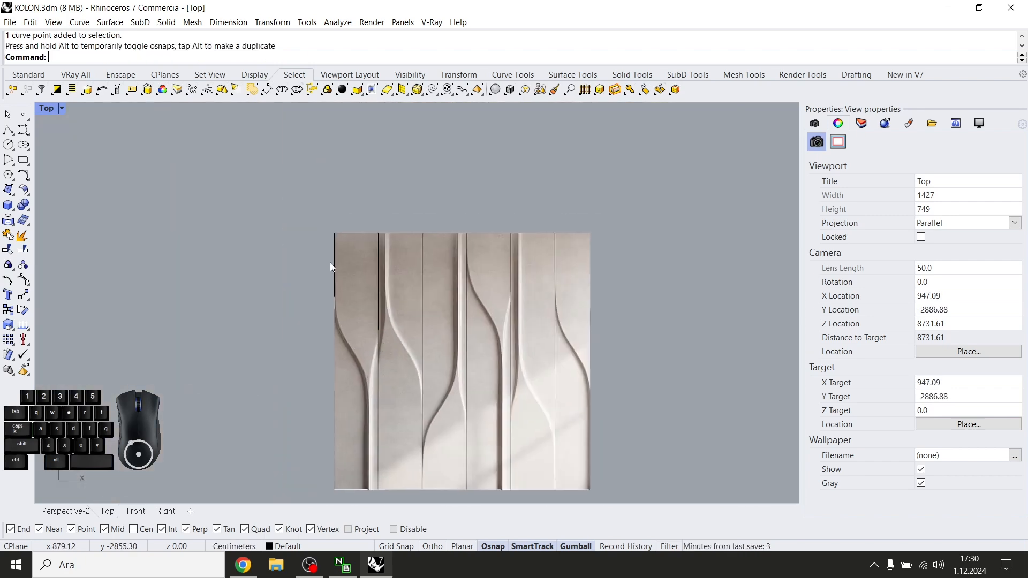
{"action": "left_click_drag", "start_coordinate": [272, 176], "coordinate": [425, 391]}
{"action": "scroll", "coordinate": [359, 322], "scroll_direction": "up", "scroll_amount": 6}
{"action": "scroll", "coordinate": [391, 368], "scroll_direction": "down", "scroll_amount": 4}
{"action": "right_click_drag", "start_coordinate": [391, 368], "coordinate": [375, 293]}
{"action": "left_click_drag", "start_coordinate": [287, 130], "coordinate": [348, 244]}
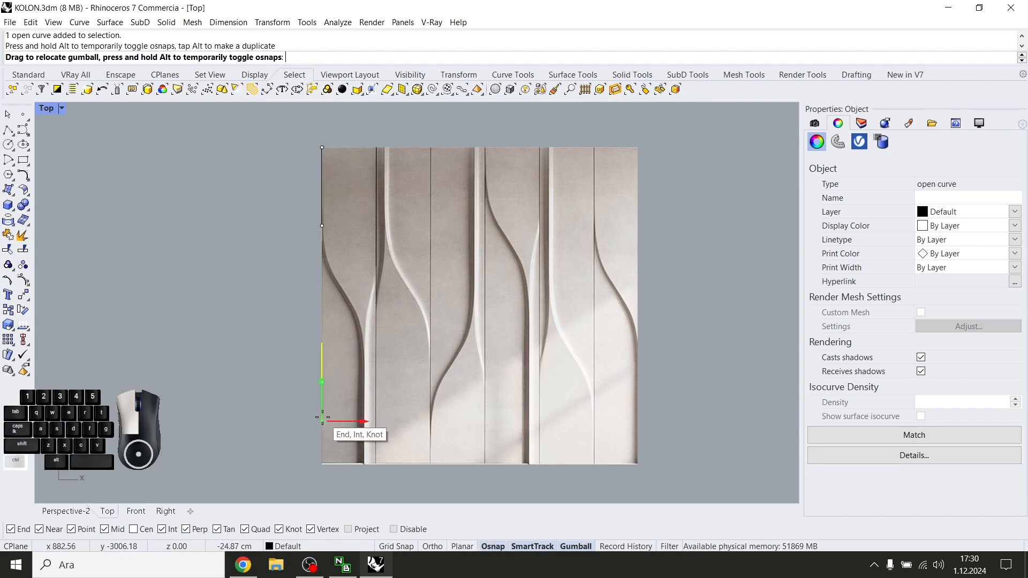
{"action": "scroll", "coordinate": [363, 402], "scroll_direction": "up", "scroll_amount": 18}
{"action": "left_click_drag", "start_coordinate": [357, 466], "coordinate": [373, 382]}
{"action": "scroll", "coordinate": [398, 367], "scroll_direction": "down", "scroll_amount": 20}
{"action": "key", "text": "Escape"}
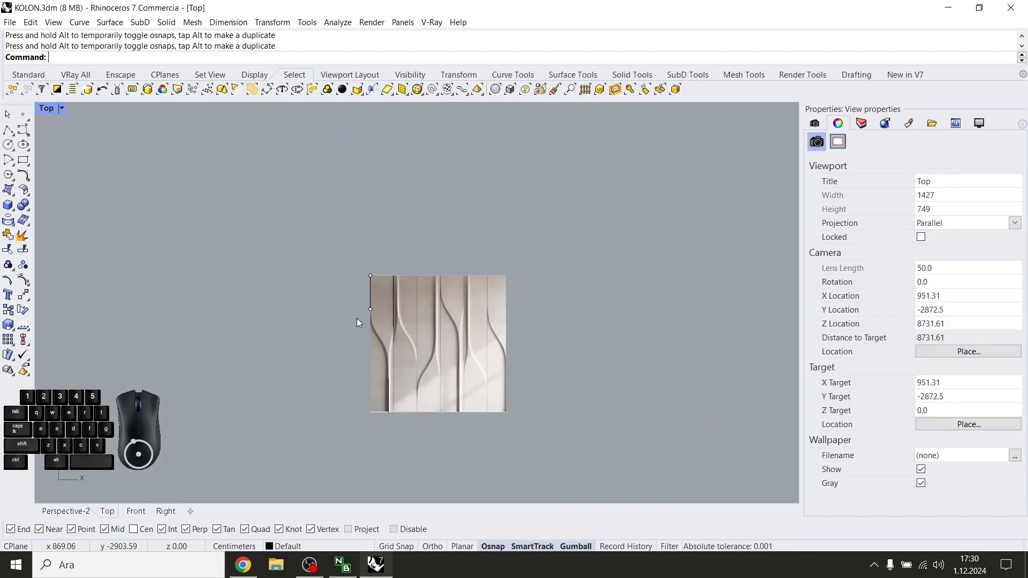
Stretch the upper end of the bottom groove line about 28 cm upward to where the curved groove straightens
{"action": "left_click_drag", "start_coordinate": [306, 219], "coordinate": [423, 427]}
{"action": "scroll", "coordinate": [390, 360], "scroll_direction": "up", "scroll_amount": 8}
{"action": "right_click_drag", "start_coordinate": [399, 352], "coordinate": [400, 322]}
{"action": "left_click", "coordinate": [368, 468]}
{"action": "left_click_drag", "start_coordinate": [460, 337], "coordinate": [461, 335]}
{"action": "left_click_drag", "start_coordinate": [264, 348], "coordinate": [402, 384]}
{"action": "scroll", "coordinate": [383, 379], "scroll_direction": "up", "scroll_amount": 10}
{"action": "scroll", "coordinate": [400, 287], "scroll_direction": "up", "scroll_amount": 6}
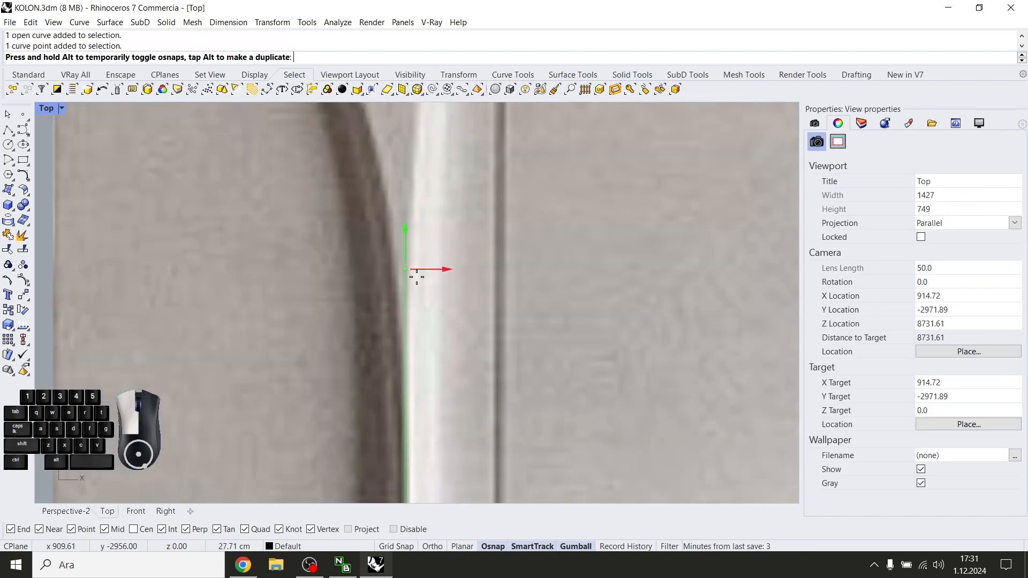
{"action": "left_click_drag", "start_coordinate": [451, 345], "coordinate": [448, 344]}
{"action": "scroll", "coordinate": [448, 344], "scroll_direction": "down", "scroll_amount": 20}
{"action": "right_click_drag", "start_coordinate": [464, 344], "coordinate": [481, 301]}
In the perspective view, raise the bottom groove line 5 cm above the picture
{"action": "left_click", "coordinate": [301, 428]}
{"action": "left_click", "coordinate": [65, 512]}
{"action": "type", "text": "Z"}
{"action": "key", "text": "Return"}
{"action": "scroll", "coordinate": [481, 303], "scroll_direction": "up", "scroll_amount": 4}
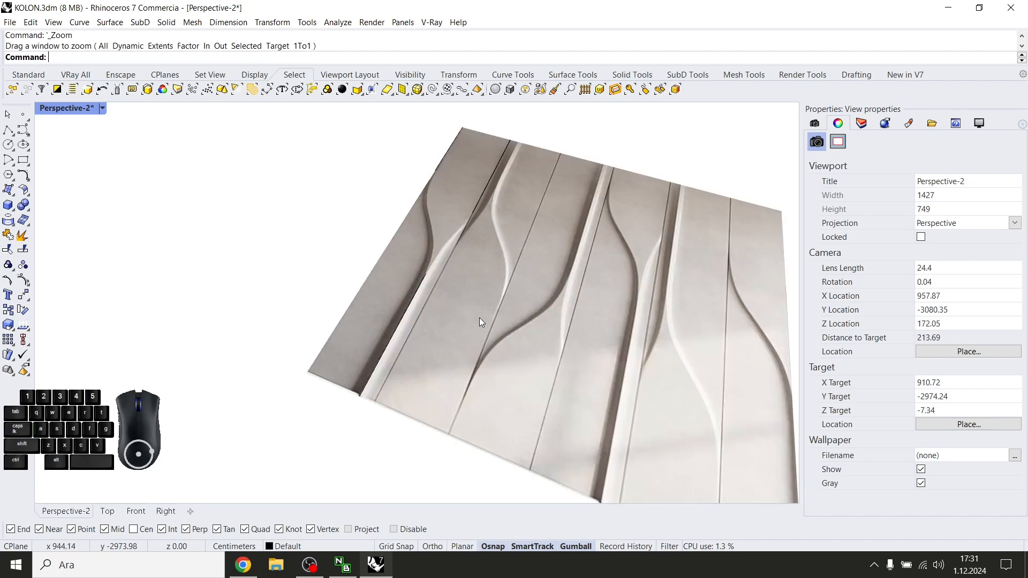
{"action": "left_click_drag", "start_coordinate": [93, 217], "coordinate": [348, 446]}
{"action": "right_click_drag", "start_coordinate": [322, 342], "coordinate": [248, 294]}
{"action": "scroll", "coordinate": [248, 294], "scroll_direction": "up", "scroll_amount": 4}
{"action": "right_click_drag", "start_coordinate": [365, 342], "coordinate": [309, 395]}
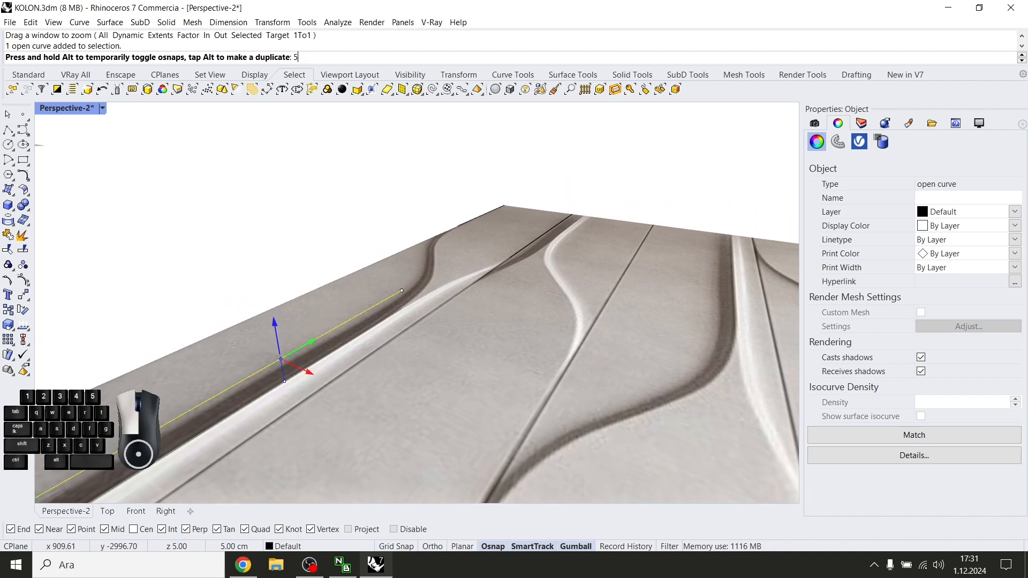
{"action": "right_click_drag", "start_coordinate": [320, 336], "coordinate": [388, 422]}
{"action": "left_click", "coordinate": [445, 368]}
{"action": "left_click_drag", "start_coordinate": [310, 183], "coordinate": [390, 285]}
{"action": "right_click_drag", "start_coordinate": [428, 303], "coordinate": [377, 312]}
{"action": "right_click_drag", "start_coordinate": [591, 251], "coordinate": [435, 394]}
{"action": "left_click", "coordinate": [470, 301]}
{"action": "left_click", "coordinate": [505, 324]}
{"action": "left_click", "coordinate": [503, 329]}
{"action": "key", "text": "Escape"}
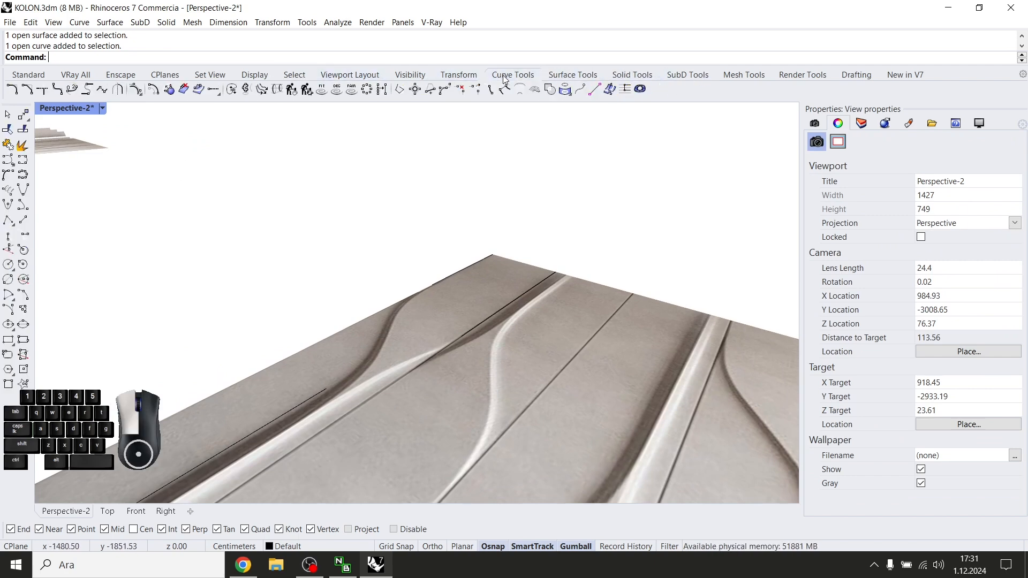
Create an arc blend between the left edge line's lower end and the raised groove line's upper end
{"action": "right_click_drag", "start_coordinate": [539, 422], "coordinate": [427, 401]}
{"action": "left_click", "coordinate": [575, 340]}
{"action": "left_click", "coordinate": [477, 320]}
{"action": "right_click_drag", "start_coordinate": [477, 321], "coordinate": [560, 406]}
{"action": "scroll", "coordinate": [615, 413], "scroll_direction": "down", "scroll_amount": 4}
{"action": "right_click", "coordinate": [560, 406]}
Start a second arc blend between the raised groove line's upper end and the joint line's lower end
{"action": "scroll", "coordinate": [560, 406], "scroll_direction": "down", "scroll_amount": 2}
{"action": "right_click_drag", "start_coordinate": [463, 382], "coordinate": [421, 427]}
{"action": "right_click", "coordinate": [473, 360]}
{"action": "left_click", "coordinate": [472, 360]}
{"action": "scroll", "coordinate": [375, 391], "scroll_direction": "up", "scroll_amount": 4}
{"action": "left_click", "coordinate": [355, 368]}
{"action": "right_click_drag", "start_coordinate": [356, 369], "coordinate": [319, 373]}
Adjust the second blend's arc ratio in the Top view to follow the pictured ridge, and complete the blend
{"action": "right_click_drag", "start_coordinate": [96, 301], "coordinate": [74, 64]}
{"action": "double_click", "coordinate": [68, 109]}
{"action": "scroll", "coordinate": [272, 240], "scroll_direction": "up", "scroll_amount": 3}
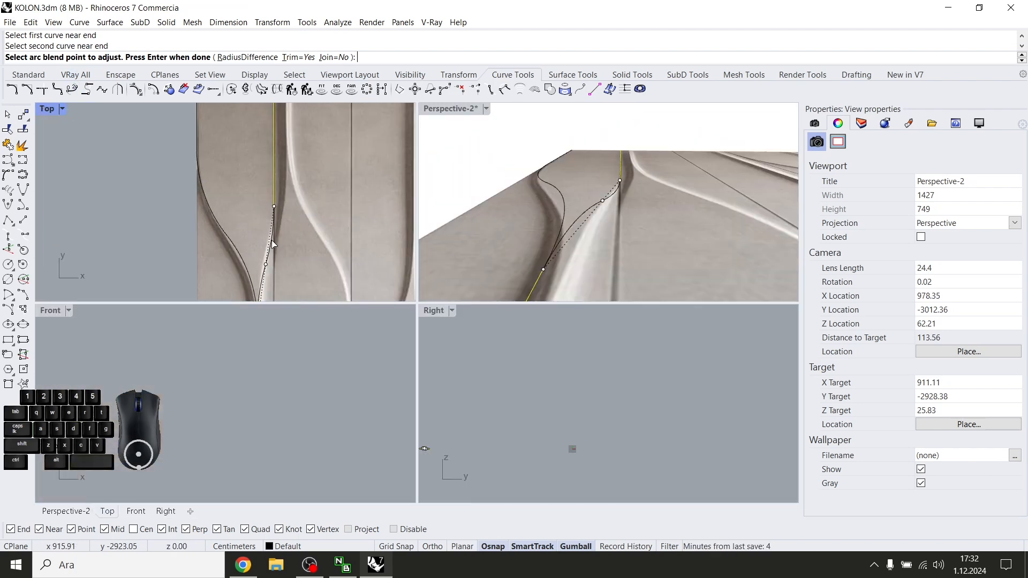
{"action": "left_click", "coordinate": [270, 264]}
{"action": "scroll", "coordinate": [267, 242], "scroll_direction": "up", "scroll_amount": 3}
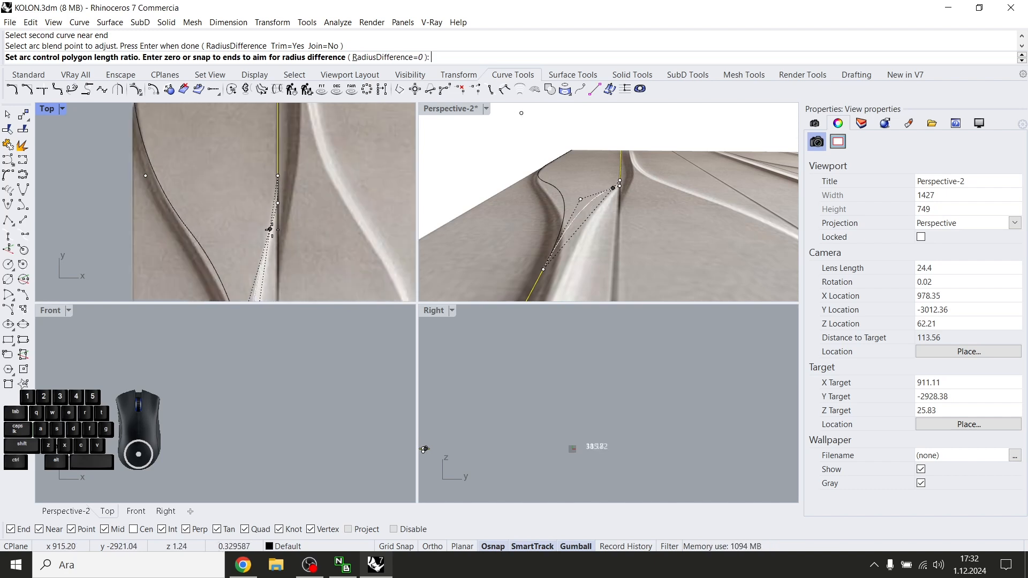
{"action": "scroll", "coordinate": [290, 237], "scroll_direction": "down", "scroll_amount": 3}
{"action": "right_click_drag", "start_coordinate": [542, 211], "coordinate": [624, 206]}
{"action": "right_click", "coordinate": [570, 210]}
In the maximized perspective view, copy the raised groove line to a spot beside the original
{"action": "double_click", "coordinate": [450, 112]}
{"action": "right_click_drag", "start_coordinate": [436, 271], "coordinate": [412, 321]}
{"action": "left_click", "coordinate": [393, 307]}
{"action": "left_click", "coordinate": [385, 307]}
{"action": "scroll", "coordinate": [386, 307], "scroll_direction": "down", "scroll_amount": 4}
{"action": "key", "text": "F10"}
{"action": "scroll", "coordinate": [288, 206], "scroll_direction": "down", "scroll_amount": 4}
{"action": "left_click", "coordinate": [364, 387]}
{"action": "right_click_drag", "start_coordinate": [393, 392], "coordinate": [403, 371]}
{"action": "type", "text": "copy"}
{"action": "key", "text": "Return"}
{"action": "scroll", "coordinate": [437, 418], "scroll_direction": "down", "scroll_amount": 3}
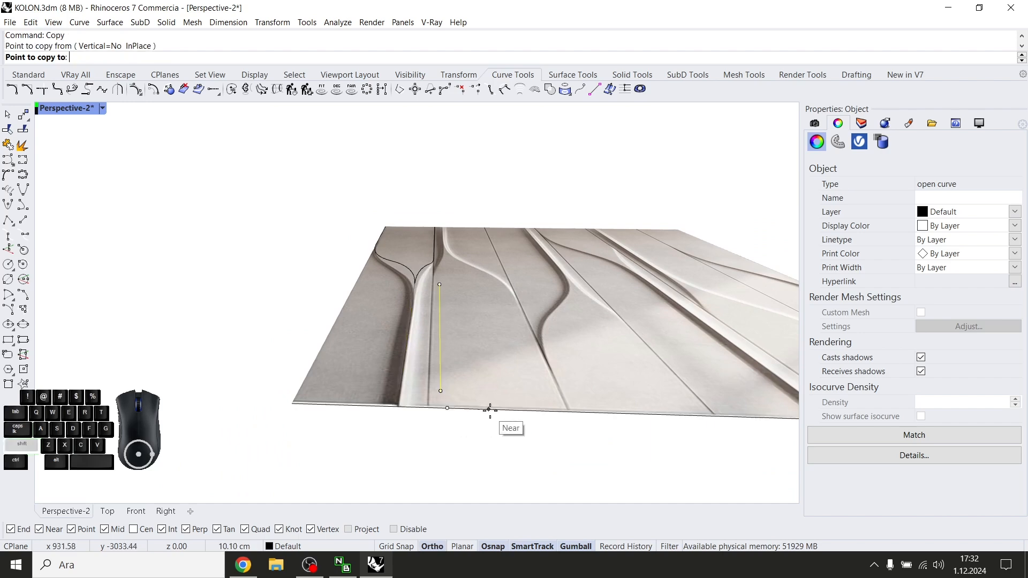
{"action": "key", "text": "Escape"}
Join the raised groove line, the first arc blend and the left edge line into one curve
{"action": "scroll", "coordinate": [428, 320], "scroll_direction": "up", "scroll_amount": 6}
{"action": "right_click_drag", "start_coordinate": [423, 320], "coordinate": [386, 337]}
{"action": "left_click", "coordinate": [388, 282]}
{"action": "right_click_drag", "start_coordinate": [388, 285], "coordinate": [496, 209]}
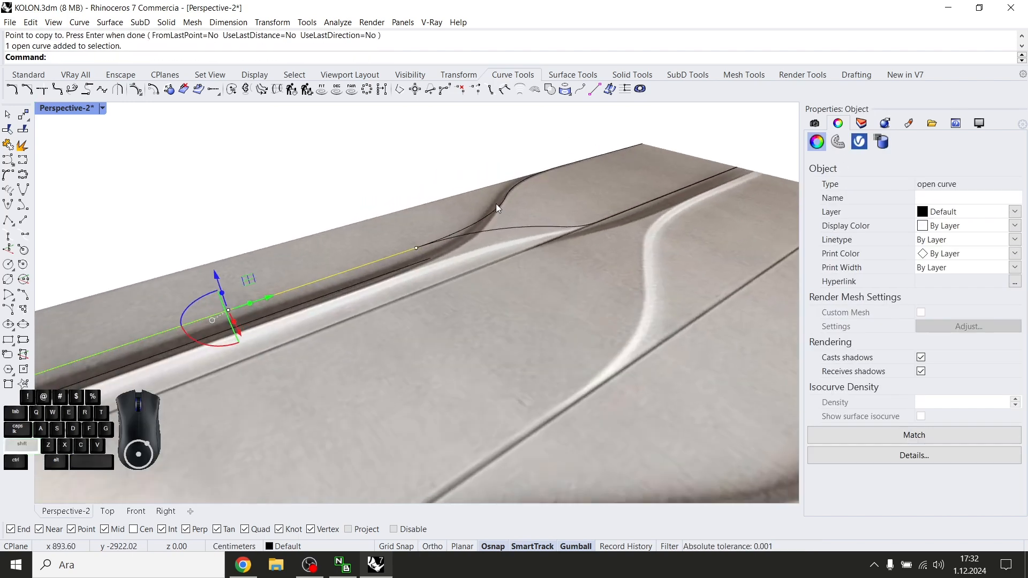
{"action": "right_click_drag", "start_coordinate": [470, 324], "coordinate": [491, 333]}
{"action": "key", "text": "ctrl+j"}
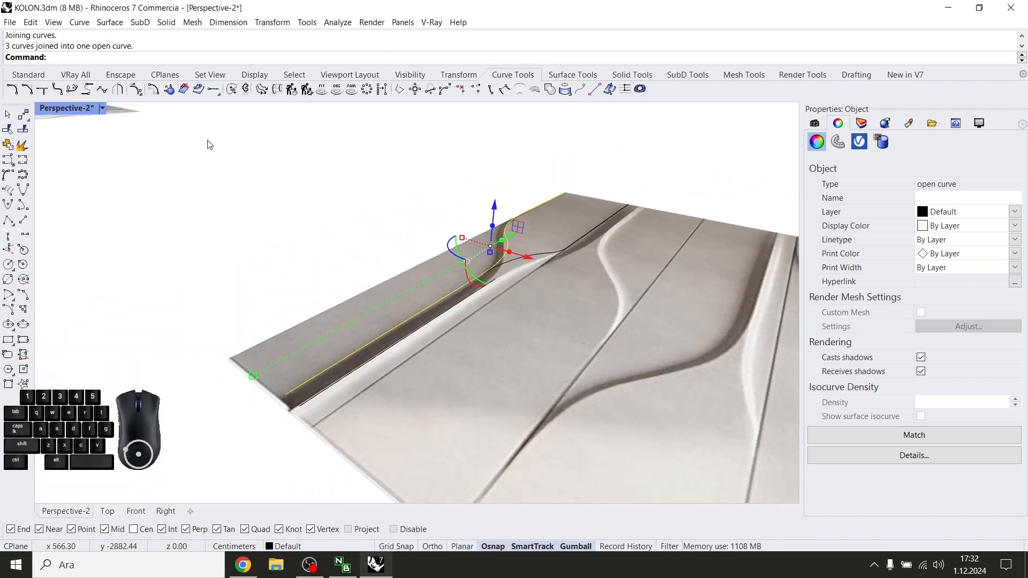
Set the perspective view's display mode to Shaded and clear the selection
{"action": "left_click", "coordinate": [96, 110]}
{"action": "left_click", "coordinate": [154, 156]}
{"action": "key", "text": "Escape"}
Line up the copied groove line with the second arc blend and join it with the blend and the joint line
{"action": "scroll", "coordinate": [468, 308], "scroll_direction": "up", "scroll_amount": 4}
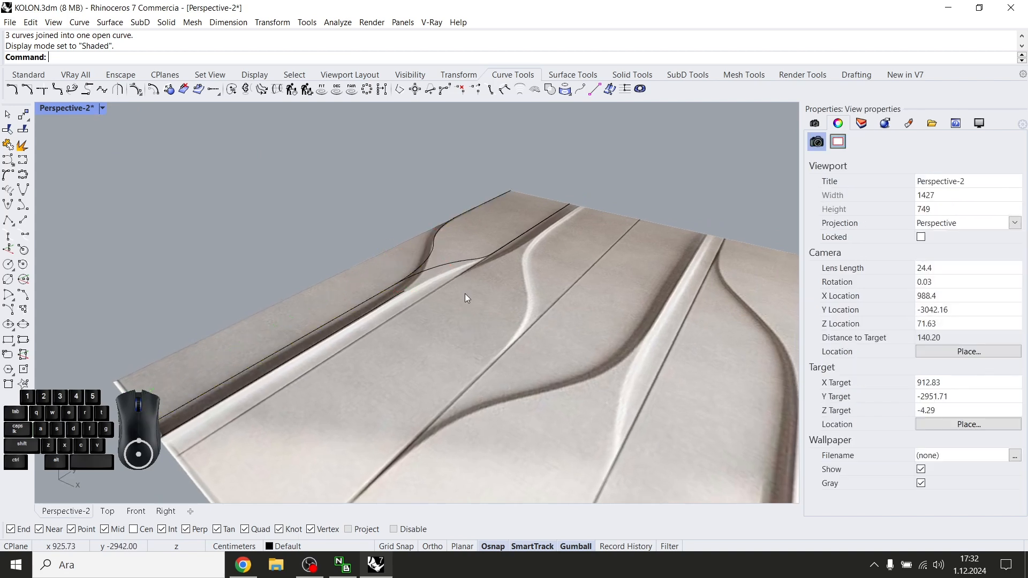
{"action": "left_click", "coordinate": [445, 262]}
{"action": "right_click_drag", "start_coordinate": [455, 284], "coordinate": [512, 353]}
{"action": "left_click", "coordinate": [421, 359]}
{"action": "right_click_drag", "start_coordinate": [443, 360], "coordinate": [408, 277]}
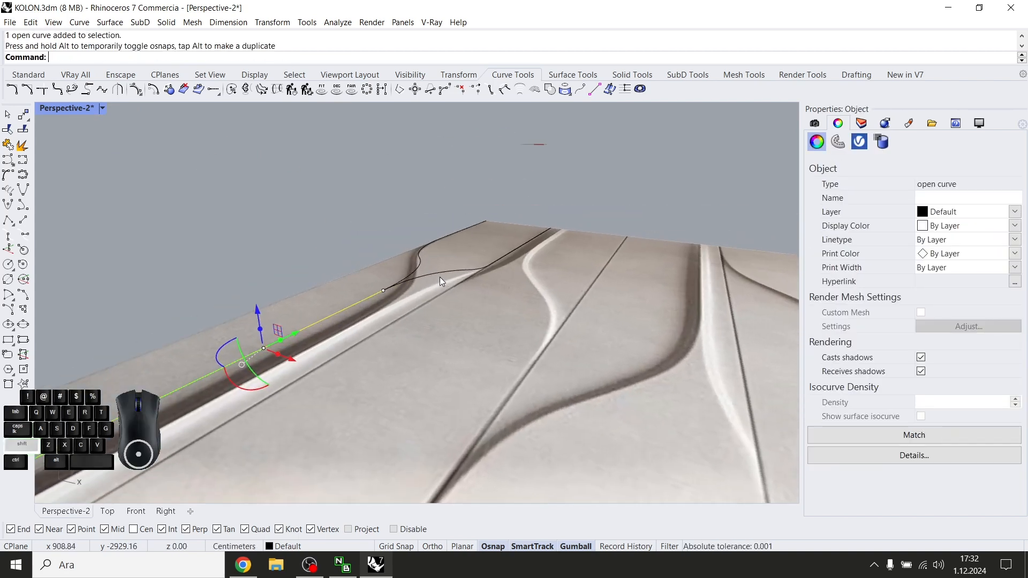
{"action": "left_click", "coordinate": [438, 275], "text": "shift"}
{"action": "left_click", "coordinate": [517, 247], "text": "shift"}
{"action": "right_click_drag", "start_coordinate": [509, 259], "coordinate": [454, 333]}
{"action": "type", "text": "Join"}
{"action": "key", "text": "Return"}
Check the two joined curves by selecting each of them in turn
{"action": "left_click", "coordinate": [426, 277]}
{"action": "key", "text": "Escape"}
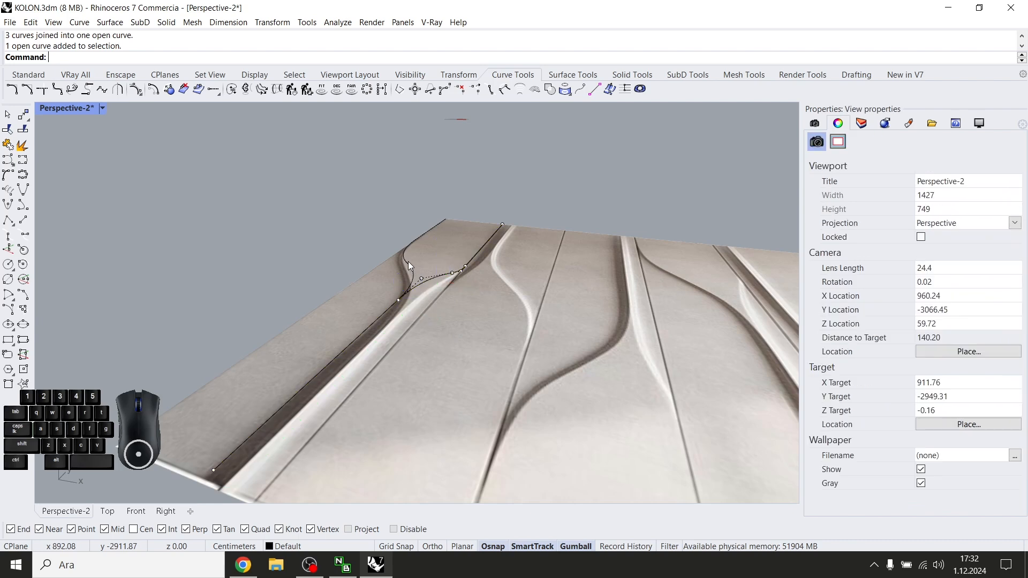
{"action": "left_click", "coordinate": [409, 261]}
{"action": "key", "text": "Escape"}
{"action": "left_click", "coordinate": [412, 268]}
{"action": "key", "text": "Escape"}
{"action": "left_click", "coordinate": [444, 276]}
{"action": "key", "text": "Escape"}
In the Top view, offset the first joined curve 3 cm to its left side
{"action": "left_click", "coordinate": [405, 262]}
{"action": "double_click", "coordinate": [72, 108]}
{"action": "scroll", "coordinate": [301, 226], "scroll_direction": "up", "scroll_amount": 3}
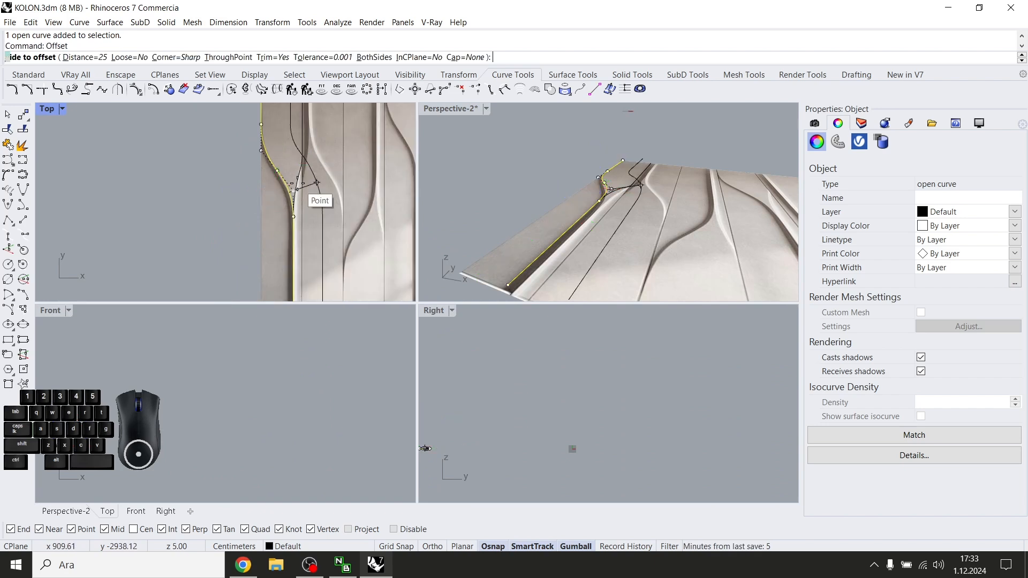
{"action": "scroll", "coordinate": [257, 193], "scroll_direction": "up", "scroll_amount": 4}
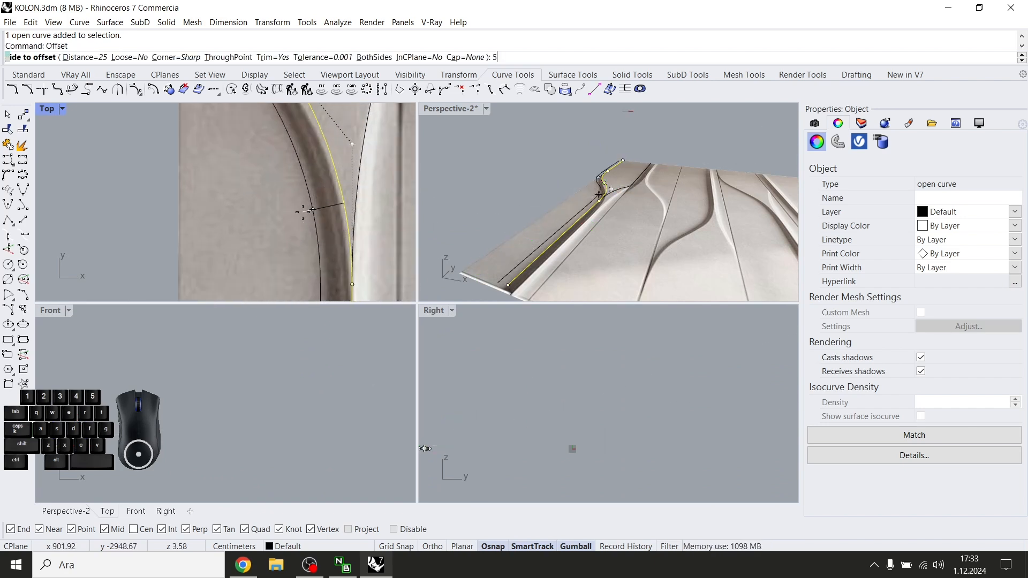
{"action": "scroll", "coordinate": [304, 213], "scroll_direction": "down", "scroll_amount": 2}
{"action": "type", "text": "5"}
{"action": "scroll", "coordinate": [305, 213], "scroll_direction": "up", "scroll_amount": 2}
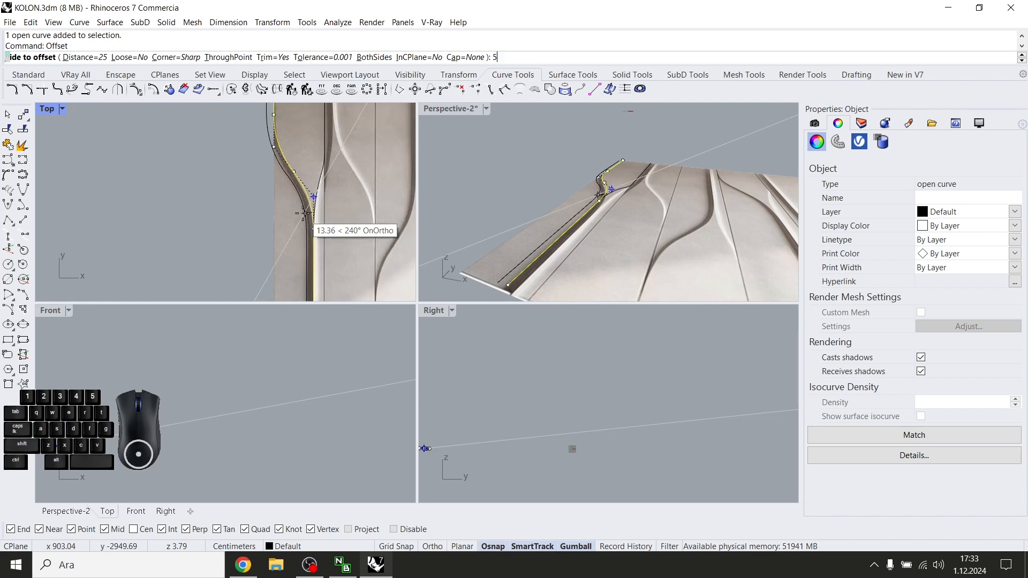
{"action": "scroll", "coordinate": [301, 223], "scroll_direction": "up", "scroll_amount": 2}
{"action": "key", "text": "BackSpace"}
{"action": "type", "text": "3"}
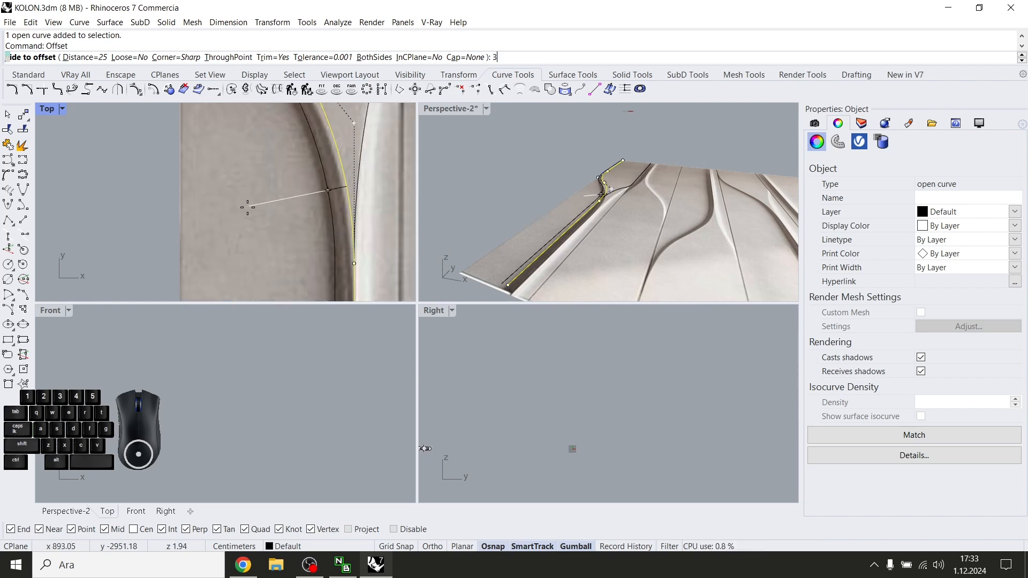
{"action": "scroll", "coordinate": [291, 187], "scroll_direction": "down", "scroll_amount": 8}
{"action": "right_click_drag", "start_coordinate": [291, 187], "coordinate": [299, 212]}
Move the two upper control points of the offset curve right, toward the picture's left edge
{"action": "left_click", "coordinate": [281, 157]}
{"action": "left_click", "coordinate": [286, 158]}
{"action": "right_click_drag", "start_coordinate": [283, 158], "coordinate": [271, 216]}
{"action": "left_click_drag", "start_coordinate": [252, 133], "coordinate": [270, 204]}
{"action": "scroll", "coordinate": [268, 198], "scroll_direction": "up", "scroll_amount": 4}
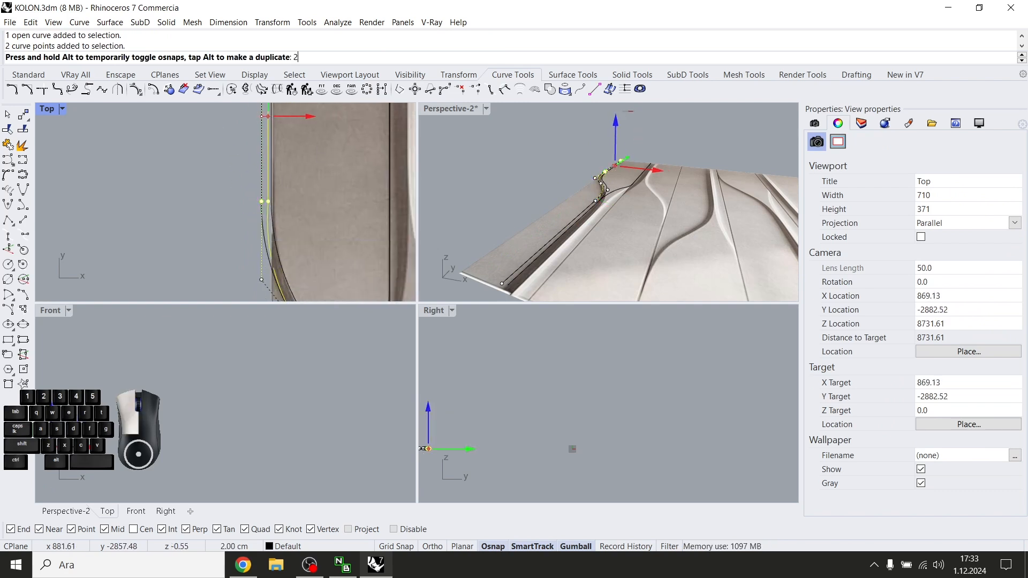
{"action": "left_click_drag", "start_coordinate": [264, 116], "coordinate": [270, 116]}
{"action": "right_click_drag", "start_coordinate": [270, 205], "coordinate": [259, 166]}
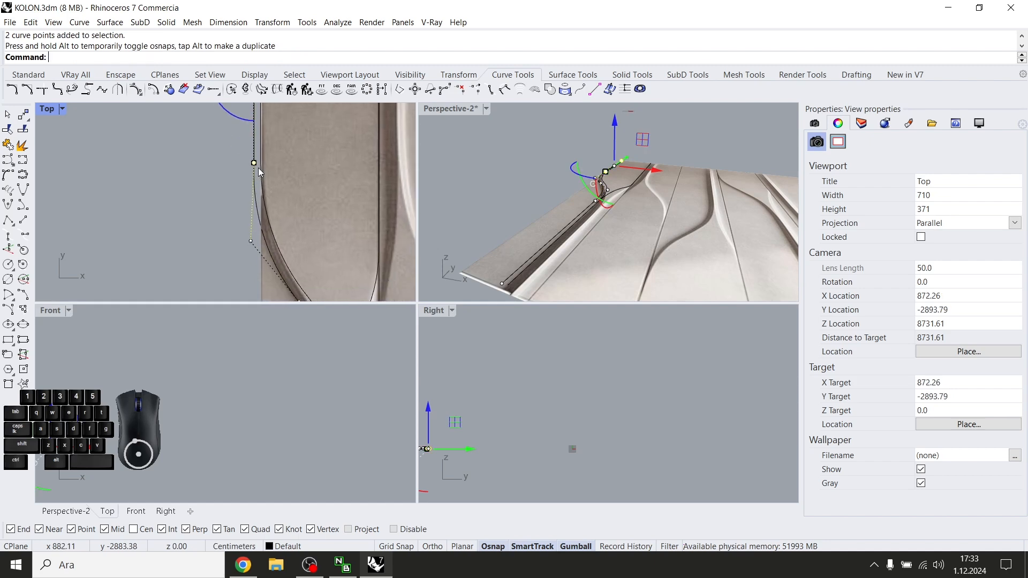
Fine-tune the position of the first offset curve's upper control points beside the picture's left edge
{"action": "left_click_drag", "start_coordinate": [254, 159], "coordinate": [254, 163]}
{"action": "key", "text": "Escape"}
{"action": "key", "text": "Escape"}
Project the first offset curve onto the Top view's construction plane and delete the input curve
{"action": "right_click_drag", "start_coordinate": [669, 201], "coordinate": [732, 202]}
{"action": "scroll", "coordinate": [649, 204], "scroll_direction": "up", "scroll_amount": 2}
{"action": "scroll", "coordinate": [722, 210], "scroll_direction": "up", "scroll_amount": 2}
{"action": "double_click", "coordinate": [451, 108]}
{"action": "right_click_drag", "start_coordinate": [452, 280], "coordinate": [419, 297]}
{"action": "left_click", "coordinate": [419, 298]}
{"action": "double_click", "coordinate": [63, 108]}
{"action": "scroll", "coordinate": [298, 228], "scroll_direction": "down", "scroll_amount": 3}
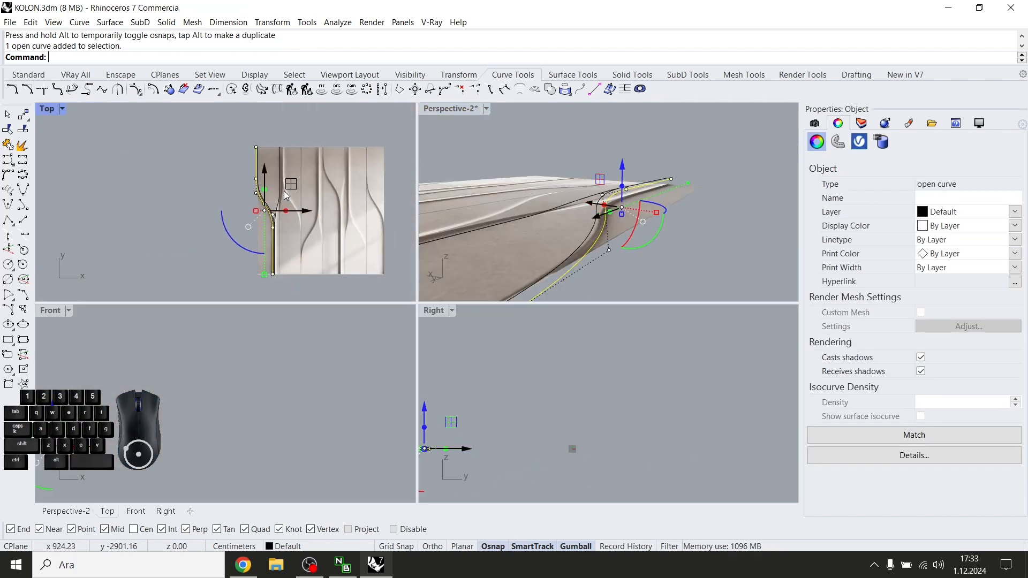
{"action": "key", "text": "Return"}
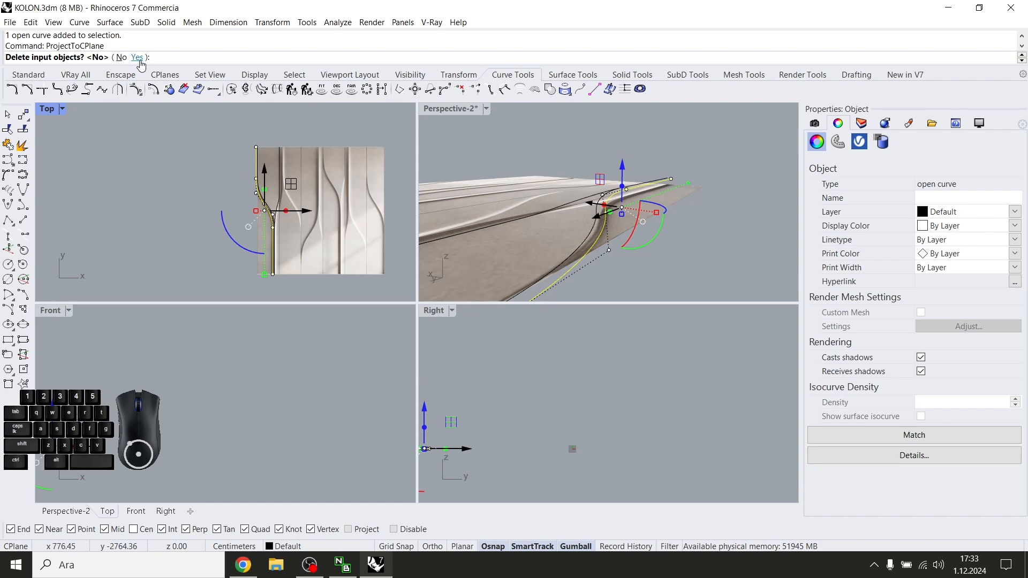
{"action": "left_click", "coordinate": [515, 152]}
Offset the second joined curve 3 cm to its right side in the Top view
{"action": "right_click_drag", "start_coordinate": [515, 152], "coordinate": [509, 172]}
{"action": "scroll", "coordinate": [675, 225], "scroll_direction": "up", "scroll_amount": 4}
{"action": "left_click", "coordinate": [700, 240]}
{"action": "left_click", "coordinate": [510, 172]}
{"action": "scroll", "coordinate": [573, 224], "scroll_direction": "down", "scroll_amount": 8}
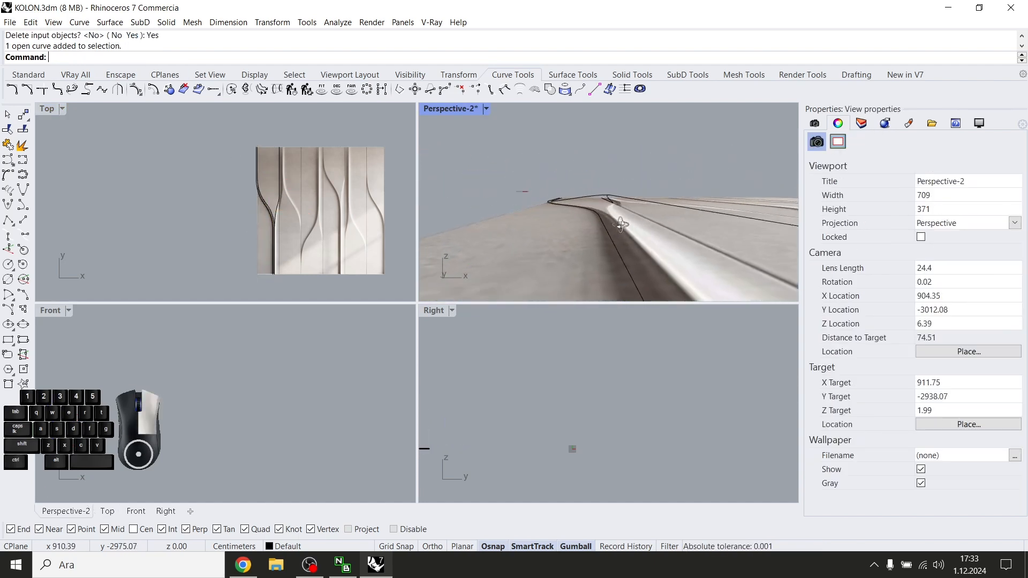
{"action": "double_click", "coordinate": [428, 111]}
{"action": "right_click_drag", "start_coordinate": [407, 321], "coordinate": [448, 322]}
{"action": "scroll", "coordinate": [530, 337], "scroll_direction": "up", "scroll_amount": 4}
{"action": "left_click", "coordinate": [465, 290]}
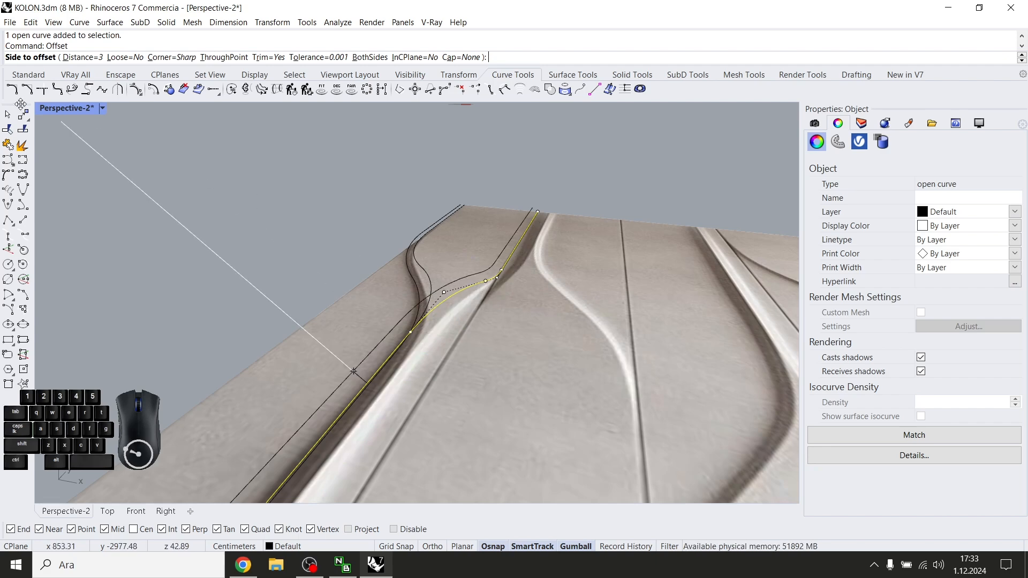
{"action": "double_click", "coordinate": [67, 108]}
{"action": "scroll", "coordinate": [271, 169], "scroll_direction": "up", "scroll_amount": 10}
{"action": "left_click", "coordinate": [333, 200]}
{"action": "scroll", "coordinate": [317, 226], "scroll_direction": "down", "scroll_amount": 6}
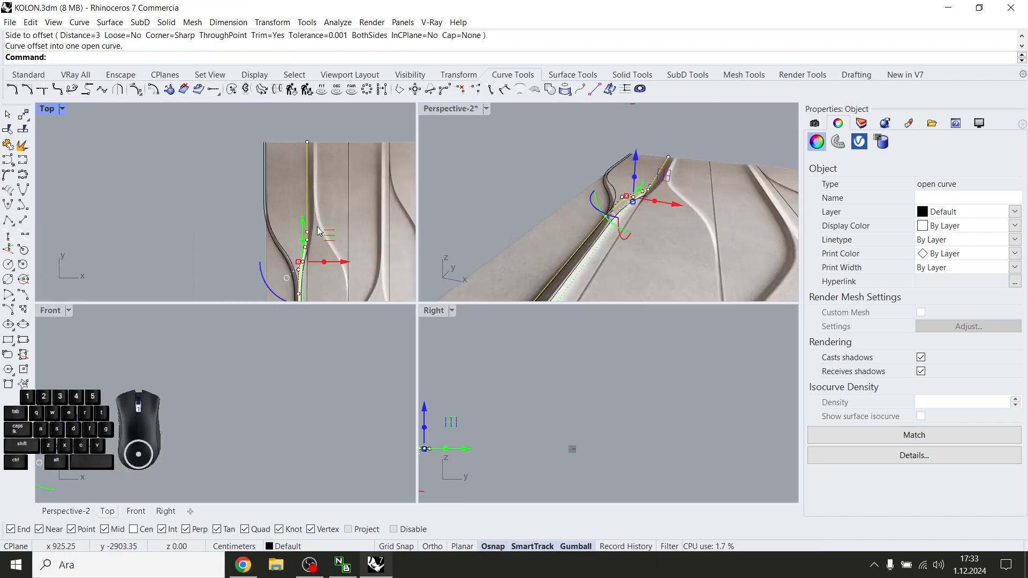
Project the second curve's new offset copy onto the Top view's construction plane
{"action": "right_click_drag", "start_coordinate": [317, 228], "coordinate": [298, 163]}
{"action": "left_click", "coordinate": [300, 246]}
{"action": "scroll", "coordinate": [283, 234], "scroll_direction": "up", "scroll_amount": 8}
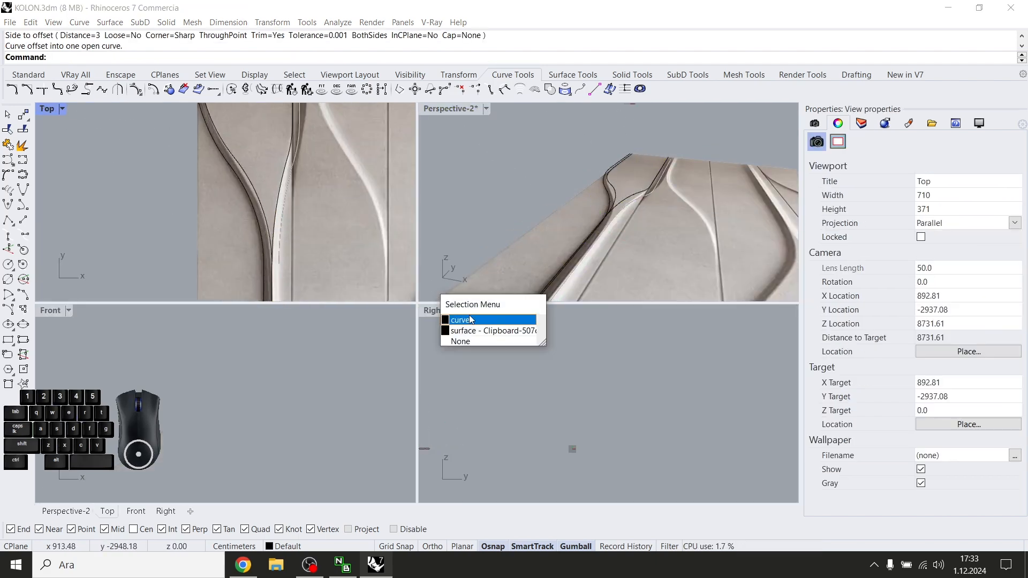
{"action": "left_click", "coordinate": [470, 320]}
{"action": "right_click_drag", "start_coordinate": [659, 229], "coordinate": [643, 264]}
{"action": "scroll", "coordinate": [340, 197], "scroll_direction": "down", "scroll_amount": 12}
{"action": "right_click_drag", "start_coordinate": [335, 199], "coordinate": [228, 207]}
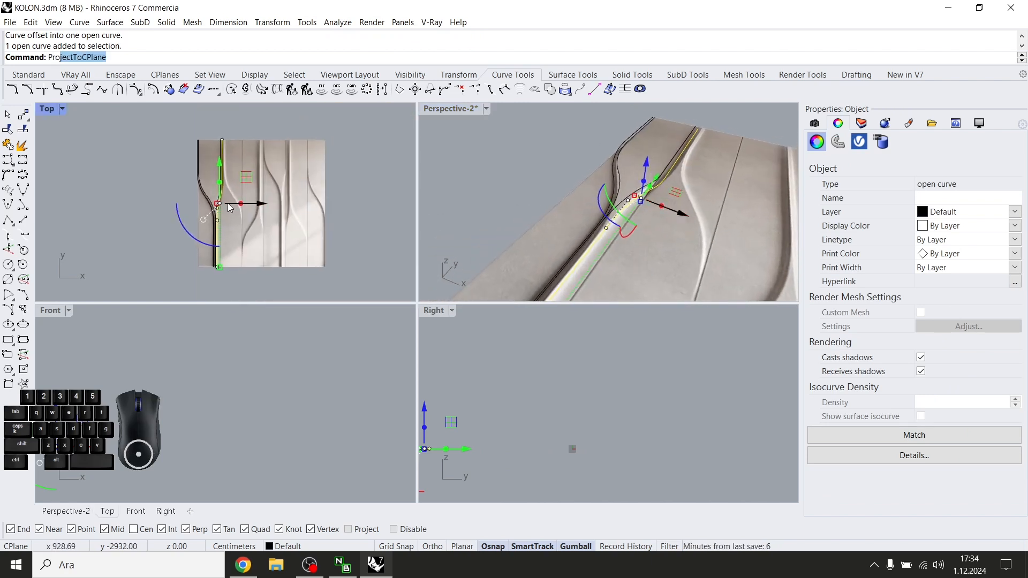
{"action": "left_click", "coordinate": [427, 170]}
Move the three upper control points of the second projected curve left in the Top view, onto the original curve's straight line
{"action": "right_click_drag", "start_coordinate": [686, 193], "coordinate": [645, 202]}
{"action": "scroll", "coordinate": [645, 202], "scroll_direction": "up", "scroll_amount": 4}
{"action": "right_click_drag", "start_coordinate": [713, 223], "coordinate": [673, 220]}
{"action": "scroll", "coordinate": [673, 221], "scroll_direction": "up", "scroll_amount": 2}
{"action": "left_click", "coordinate": [644, 210]}
{"action": "scroll", "coordinate": [223, 139], "scroll_direction": "up", "scroll_amount": 10}
{"action": "left_click_drag", "start_coordinate": [220, 124], "coordinate": [259, 287]}
{"action": "right_click_drag", "start_coordinate": [259, 287], "coordinate": [280, 262]}
{"action": "left_click_drag", "start_coordinate": [271, 190], "coordinate": [182, 152]}
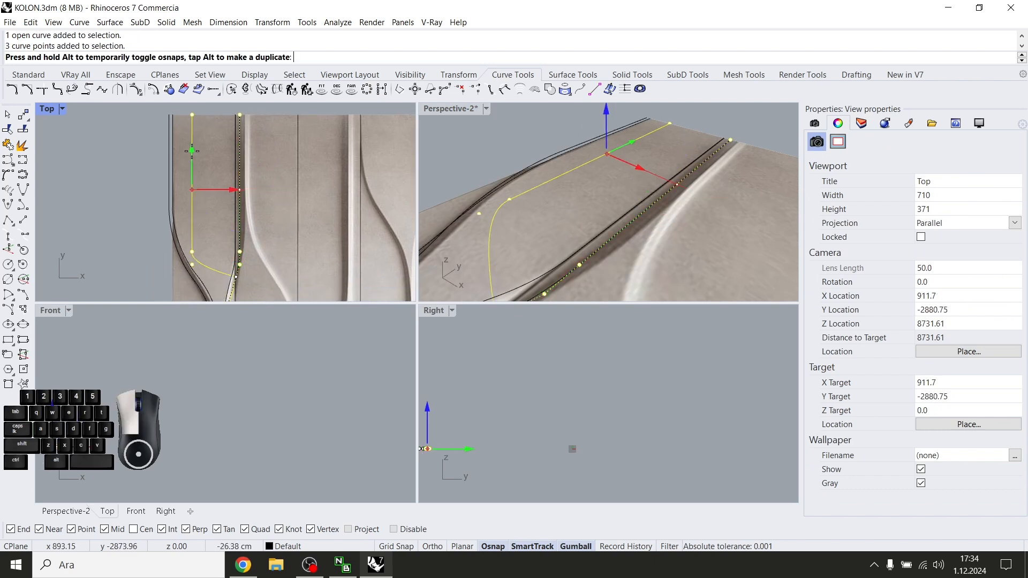
{"action": "scroll", "coordinate": [256, 240], "scroll_direction": "up", "scroll_amount": 7}
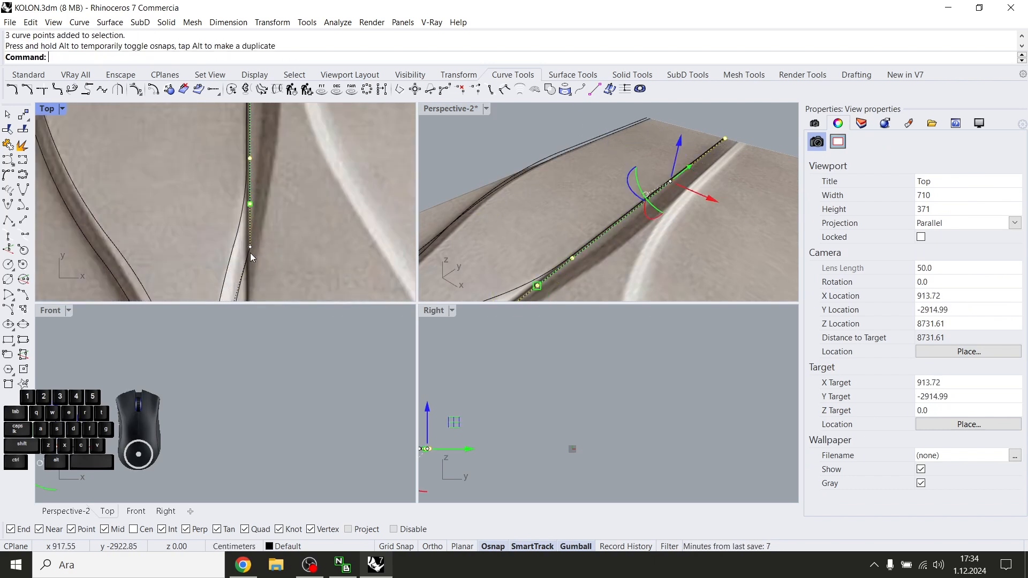
Adjust the single control point at the bend just below the realigned upper part of the second projected curve
{"action": "scroll", "coordinate": [252, 248], "scroll_direction": "up", "scroll_amount": 2}
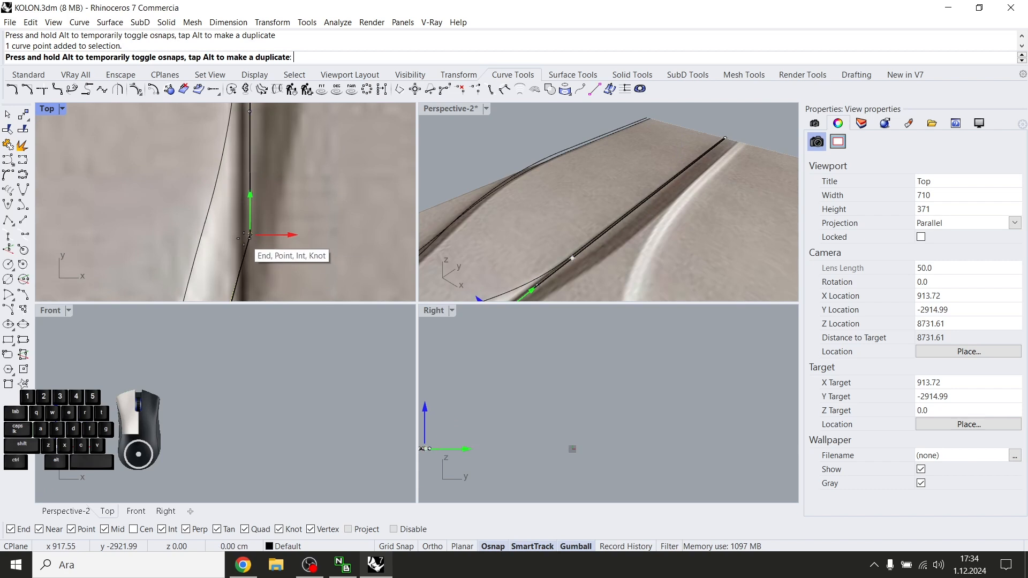
{"action": "left_click_drag", "start_coordinate": [238, 241], "coordinate": [238, 241]}
{"action": "scroll", "coordinate": [304, 213], "scroll_direction": "down", "scroll_amount": 9}
{"action": "key", "text": "Escape"}
{"action": "key", "text": "Escape"}
Inspect the raised and projected curves in the perspective view, selecting them where they meet at the bend
{"action": "right_click_drag", "start_coordinate": [594, 210], "coordinate": [654, 187]}
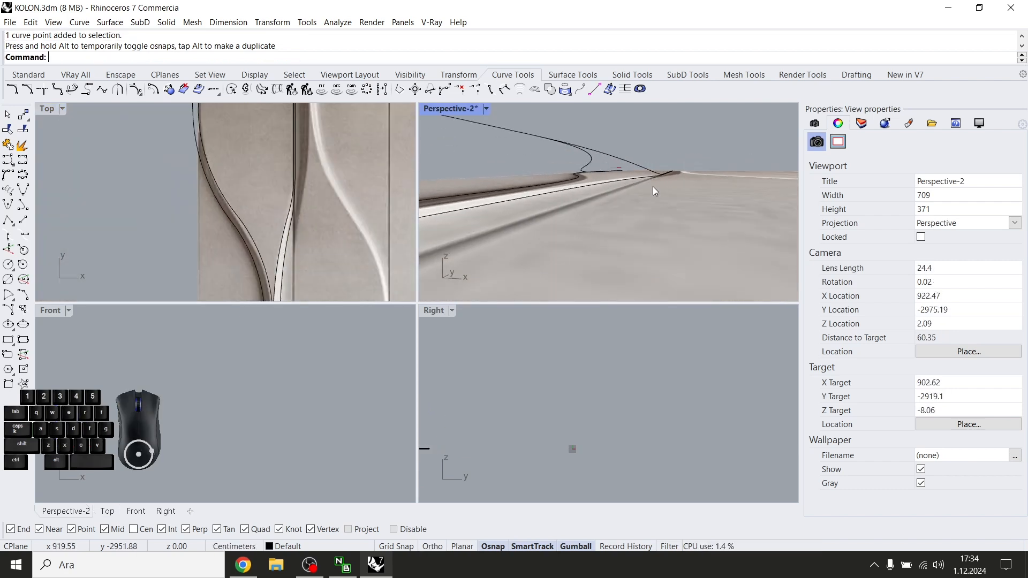
{"action": "scroll", "coordinate": [638, 204], "scroll_direction": "down", "scroll_amount": 10}
{"action": "left_click_drag", "start_coordinate": [663, 273], "coordinate": [664, 274]}
{"action": "double_click", "coordinate": [446, 111]}
{"action": "right_click_drag", "start_coordinate": [496, 334], "coordinate": [644, 226]}
{"action": "scroll", "coordinate": [381, 322], "scroll_direction": "up", "scroll_amount": 6}
{"action": "key", "text": "Escape"}
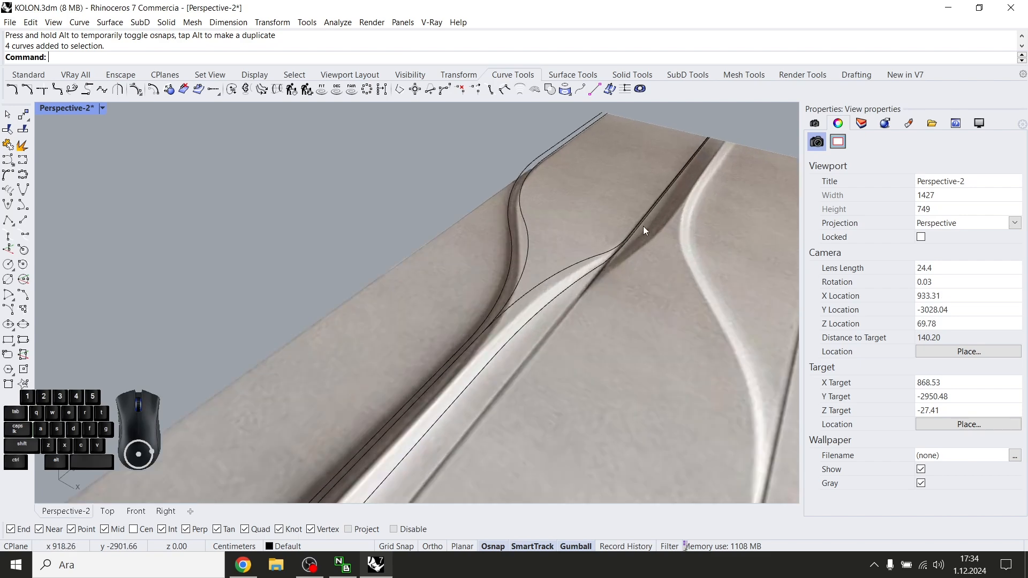
{"action": "scroll", "coordinate": [640, 228], "scroll_direction": "up", "scroll_amount": 5}
{"action": "left_click", "coordinate": [590, 268]}
{"action": "key", "text": "Escape"}
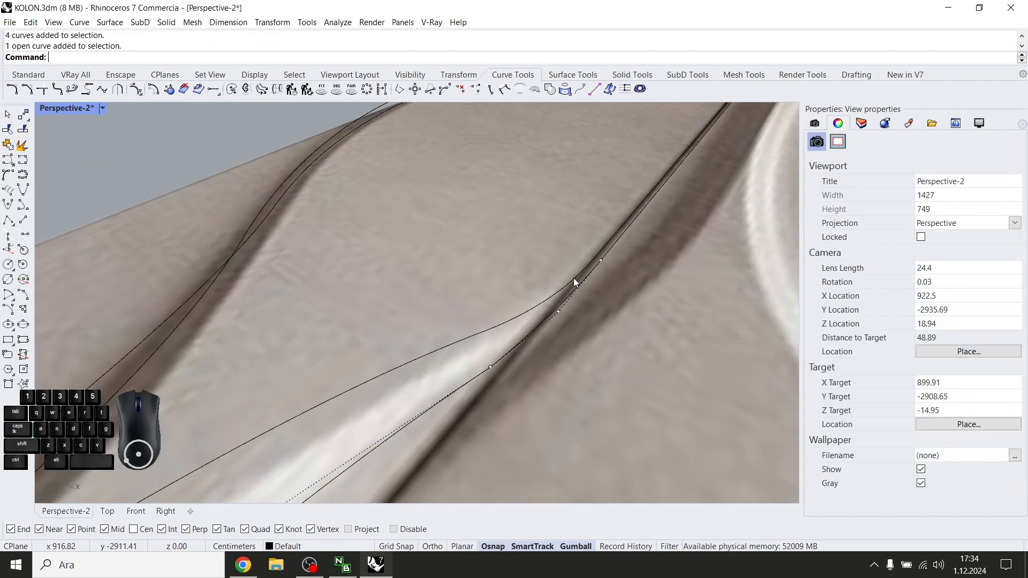
{"action": "left_click", "coordinate": [573, 278]}
{"action": "key", "text": "Escape"}
Lock the reference picture surface so that only the curves can be selected
{"action": "scroll", "coordinate": [574, 278], "scroll_direction": "down", "scroll_amount": 7}
{"action": "left_click", "coordinate": [437, 168]}
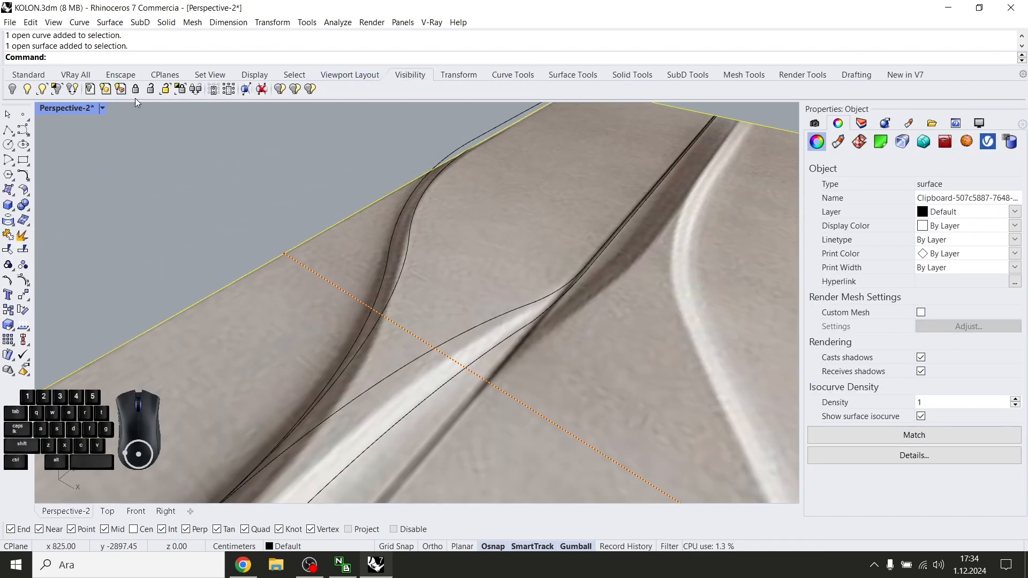
{"action": "left_click", "coordinate": [138, 94]}
Move the three upper control points of the leftmost projected curve 1 cm along the X axis toward the picture
{"action": "right_click_drag", "start_coordinate": [436, 257], "coordinate": [347, 193]}
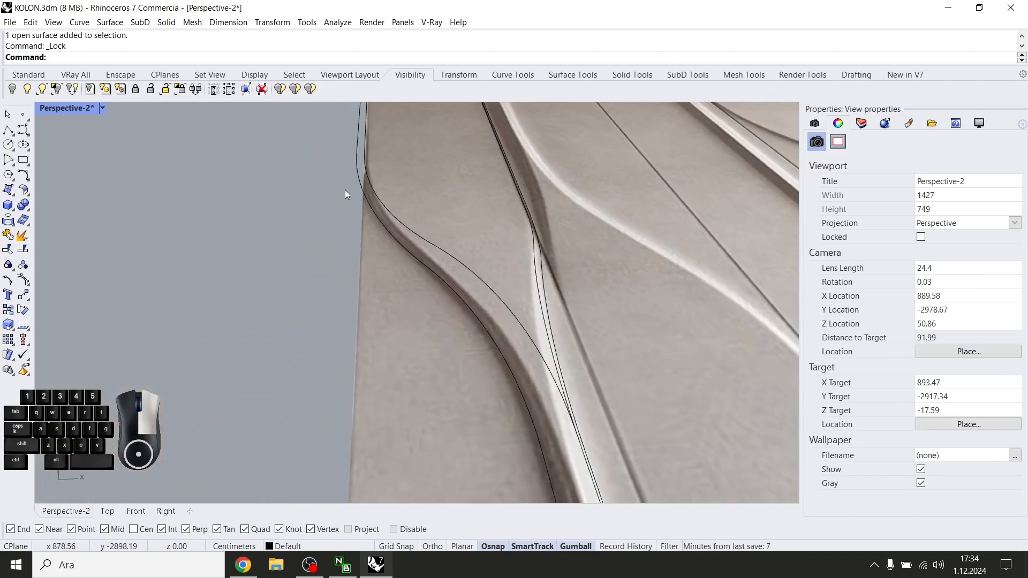
{"action": "left_click", "coordinate": [356, 166]}
{"action": "key", "text": "Escape"}
{"action": "scroll", "coordinate": [353, 268], "scroll_direction": "down", "scroll_amount": 6}
{"action": "left_click_drag", "start_coordinate": [375, 291], "coordinate": [375, 291]}
{"action": "scroll", "coordinate": [393, 217], "scroll_direction": "up", "scroll_amount": 2}
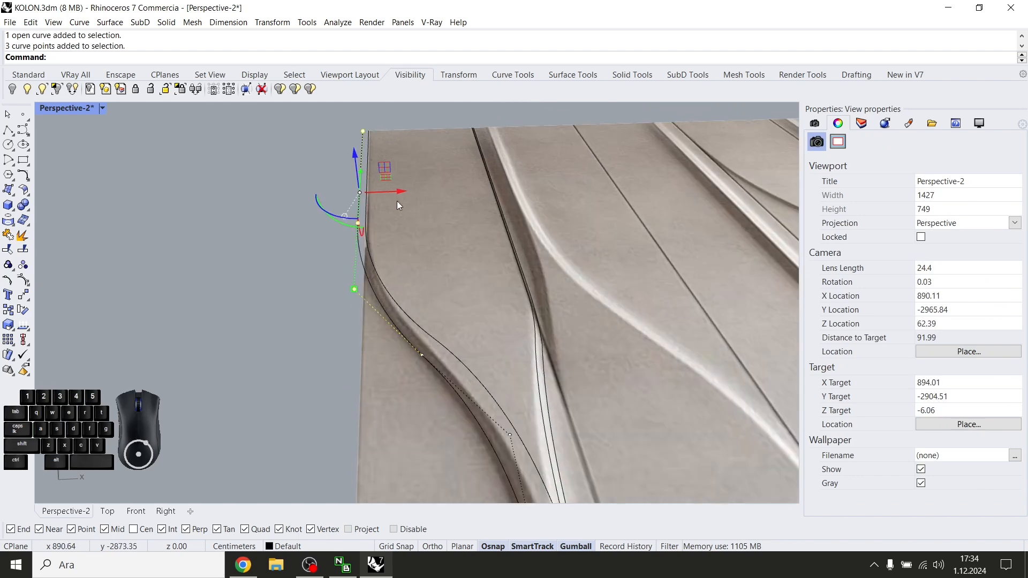
{"action": "type", "text": "1"}
{"action": "key", "text": "Return"}
{"action": "key", "text": "Escape"}
{"action": "key", "text": "Escape"}
Draw a section line joining the lower ends of the first raised curve and its projected offset curve
{"action": "right_click_drag", "start_coordinate": [460, 351], "coordinate": [431, 279]}
{"action": "scroll", "coordinate": [466, 324], "scroll_direction": "down", "scroll_amount": 2}
{"action": "right_click_drag", "start_coordinate": [432, 279], "coordinate": [387, 265]}
{"action": "scroll", "coordinate": [391, 278], "scroll_direction": "down", "scroll_amount": 6}
{"action": "left_click", "coordinate": [8, 131]}
{"action": "scroll", "coordinate": [326, 351], "scroll_direction": "up", "scroll_amount": 4}
{"action": "scroll", "coordinate": [346, 349], "scroll_direction": "down", "scroll_amount": 4}
{"action": "scroll", "coordinate": [346, 362], "scroll_direction": "up", "scroll_amount": 6}
{"action": "scroll", "coordinate": [345, 361], "scroll_direction": "down", "scroll_amount": 6}
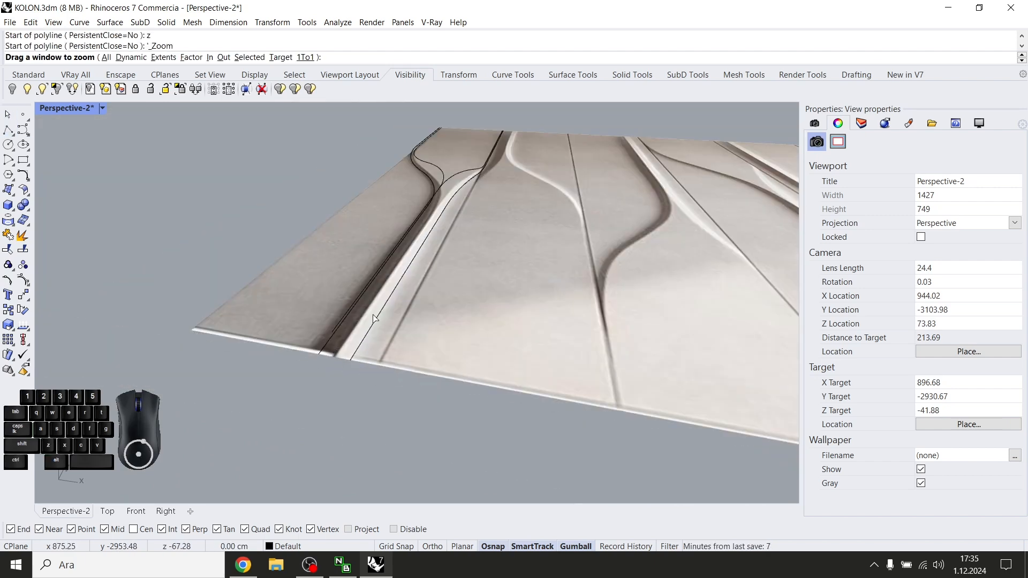
{"action": "left_click", "coordinate": [368, 333]}
{"action": "left_click", "coordinate": [411, 212]}
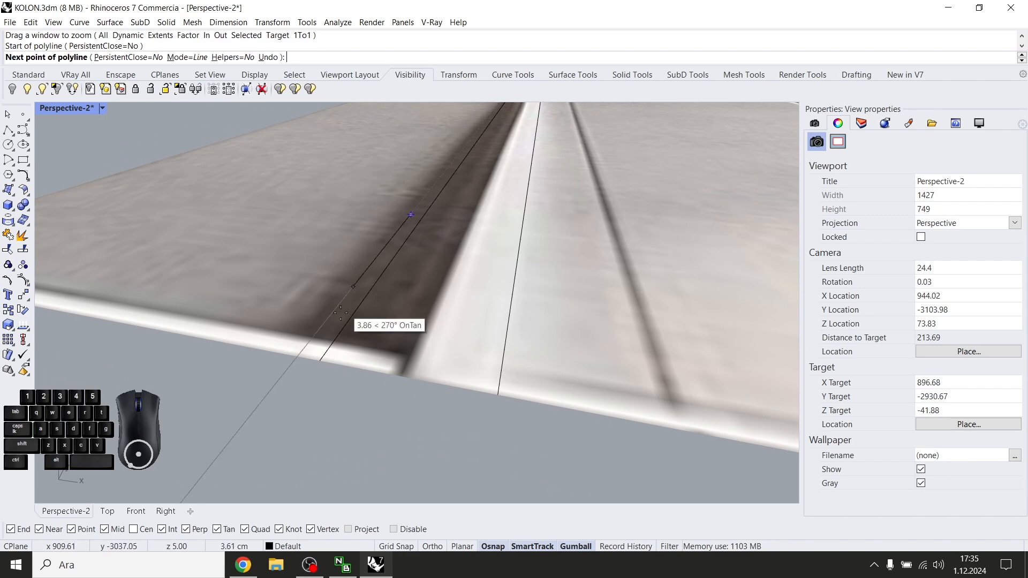
{"action": "left_click", "coordinate": [320, 360]}
{"action": "right_click", "coordinate": [320, 362]}
Sweep the section line along the first projected and raised curves with Sweep2, leaving the cross sections unchanged
{"action": "right_click_drag", "start_coordinate": [445, 332], "coordinate": [496, 347]}
{"action": "scroll", "coordinate": [503, 321], "scroll_direction": "down", "scroll_amount": 4}
{"action": "type", "text": "Sweep2"}
{"action": "scroll", "coordinate": [523, 320], "scroll_direction": "down", "scroll_amount": 4}
{"action": "right_click", "coordinate": [493, 388]}
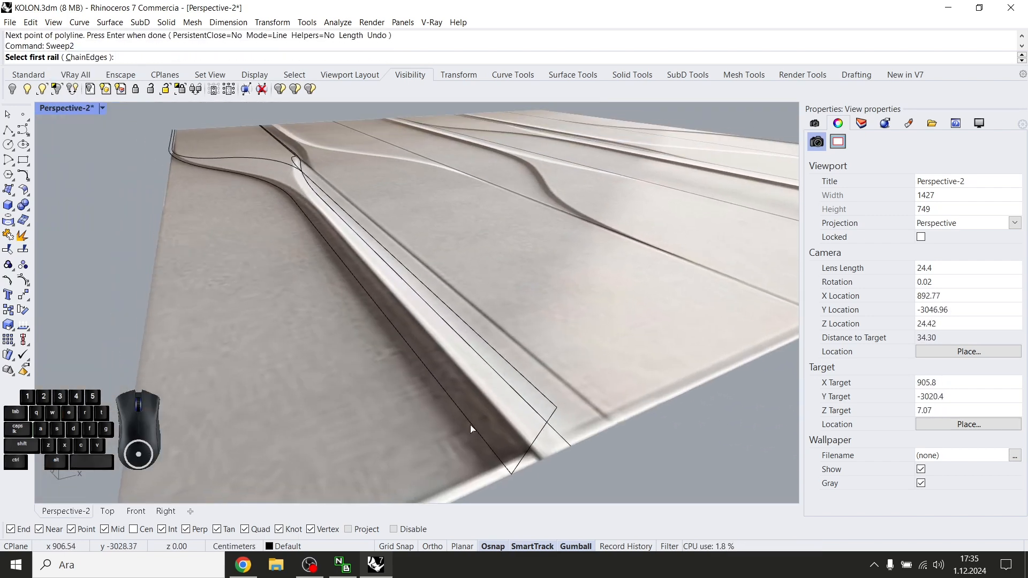
{"action": "left_click", "coordinate": [519, 381]}
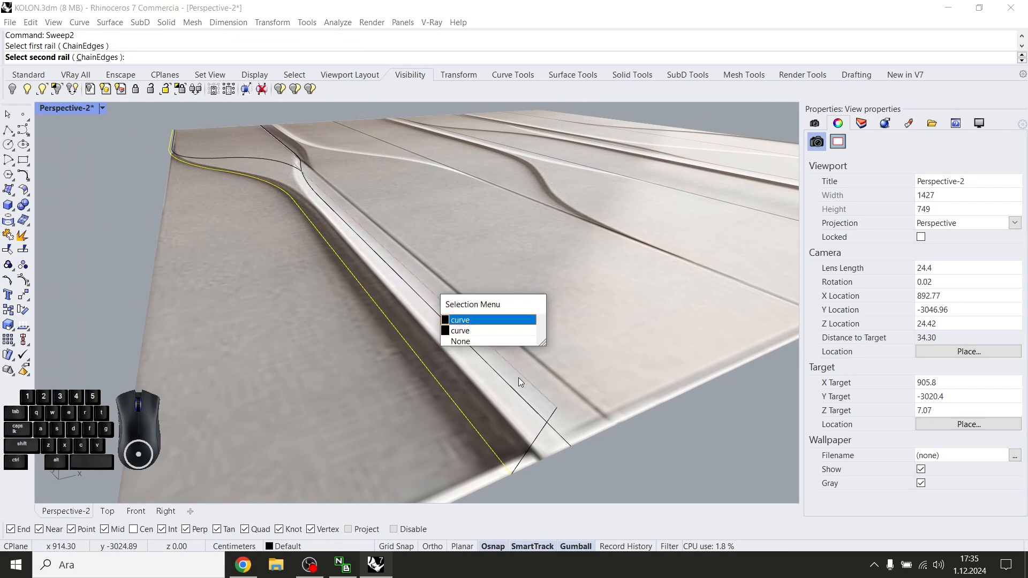
{"action": "left_click", "coordinate": [491, 331]}
{"action": "right_click", "coordinate": [605, 446]}
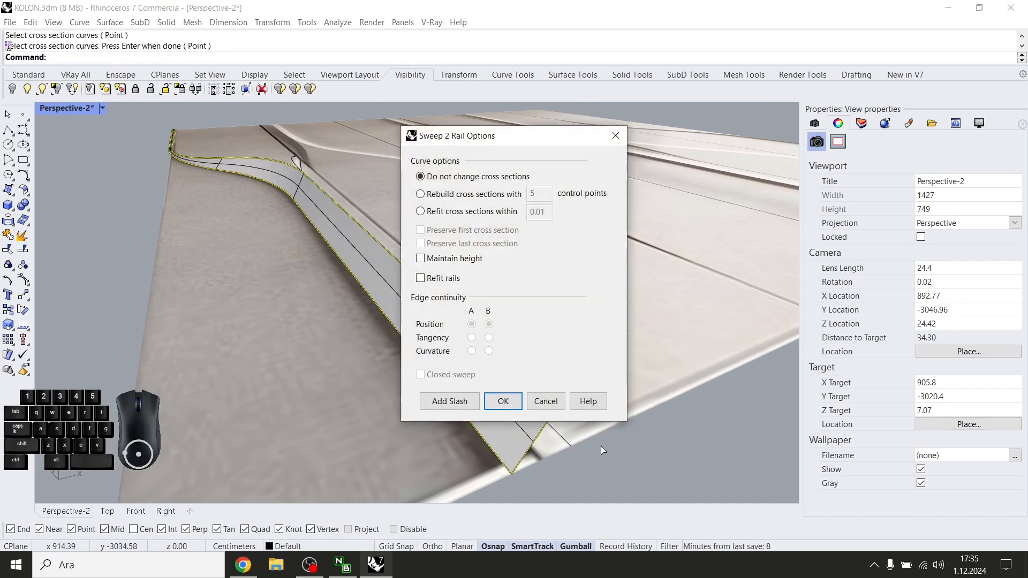
{"action": "left_click", "coordinate": [502, 401]}
Draw a second section line from the raised curve's lower end to the second projected curve's lower end
{"action": "right_click_drag", "start_coordinate": [365, 278], "coordinate": [298, 259]}
{"action": "scroll", "coordinate": [297, 258], "scroll_direction": "down", "scroll_amount": 4}
{"action": "right_click_drag", "start_coordinate": [251, 322], "coordinate": [351, 291], "text": "shift"}
{"action": "right_click_drag", "start_coordinate": [380, 365], "coordinate": [401, 377]}
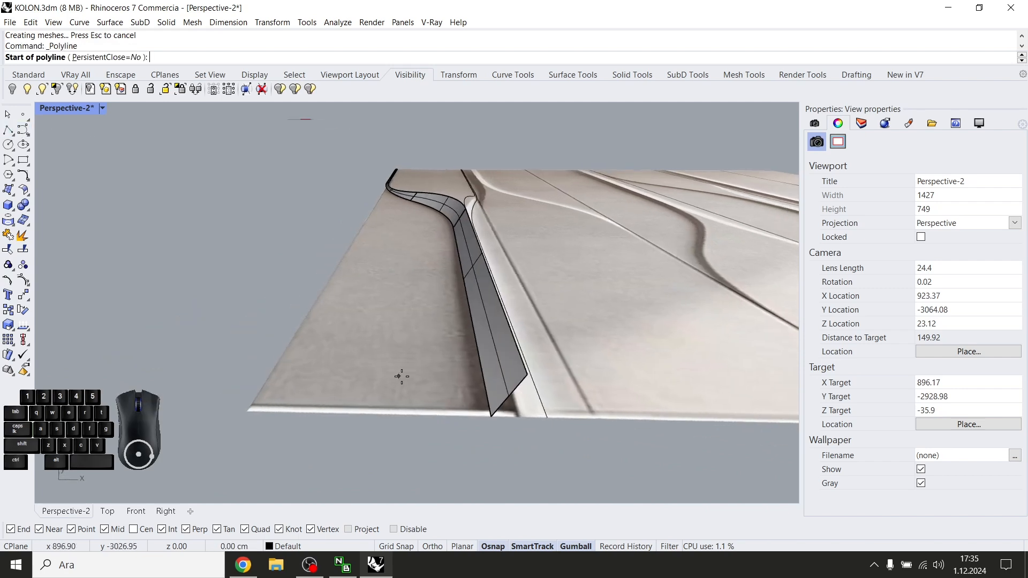
{"action": "left_click", "coordinate": [527, 374]}
{"action": "left_click", "coordinate": [547, 417]}
{"action": "right_click", "coordinate": [547, 417]}
Sweep the second section line along the second raised curve and its projected curve with Sweep2
{"action": "right_click_drag", "start_coordinate": [548, 417], "coordinate": [490, 429]}
{"action": "mouse_move", "coordinate": [352, 370]}
{"action": "right_mouse_down", "text": "shift"}
{"action": "mouse_move", "coordinate": [428, 374]}
{"action": "mouse_move", "coordinate": [419, 386]}
{"action": "right_mouse_up", "text": "shift"}
{"action": "type", "text": "Sw"}
{"action": "key", "text": "Return"}
{"action": "left_click", "coordinate": [342, 386]}
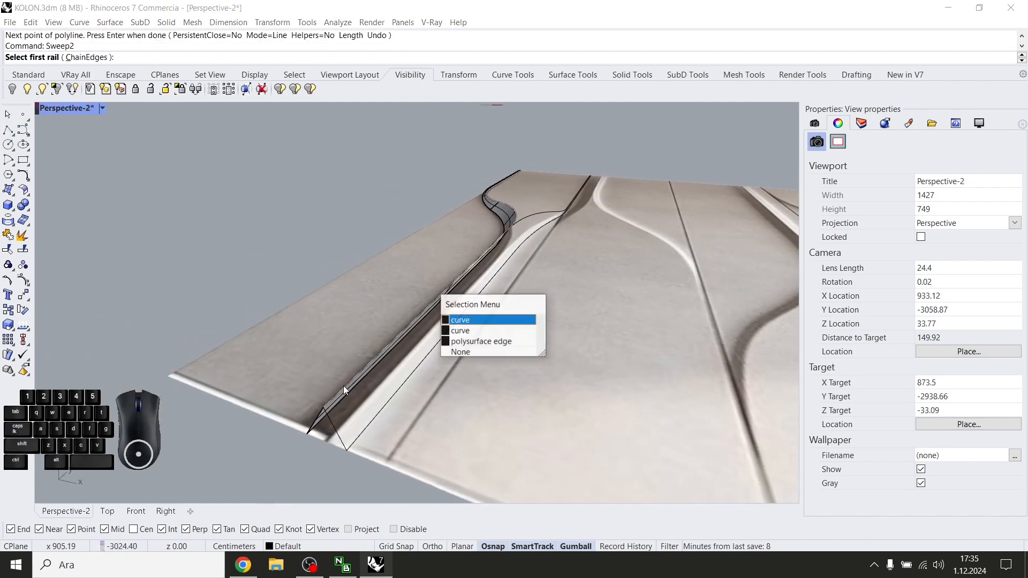
{"action": "left_click", "coordinate": [481, 332]}
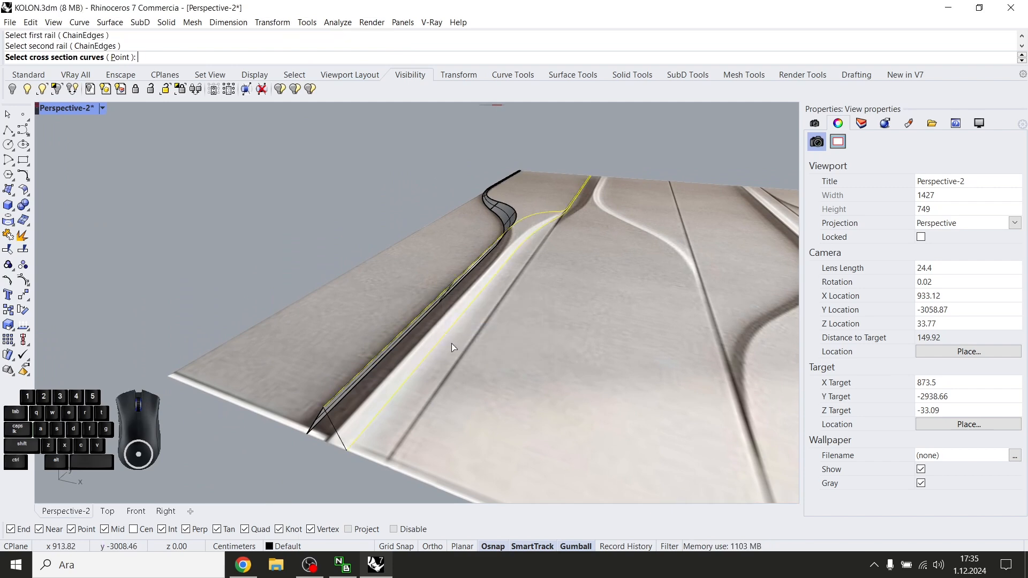
{"action": "key", "text": "Return"}
{"action": "left_click", "coordinate": [503, 401]}
Undo the sweeps and raise the second raised curve's control points slightly where it runs flat past the bend
{"action": "right_click_drag", "start_coordinate": [502, 402], "coordinate": [397, 306]}
{"action": "left_click", "coordinate": [292, 252]}
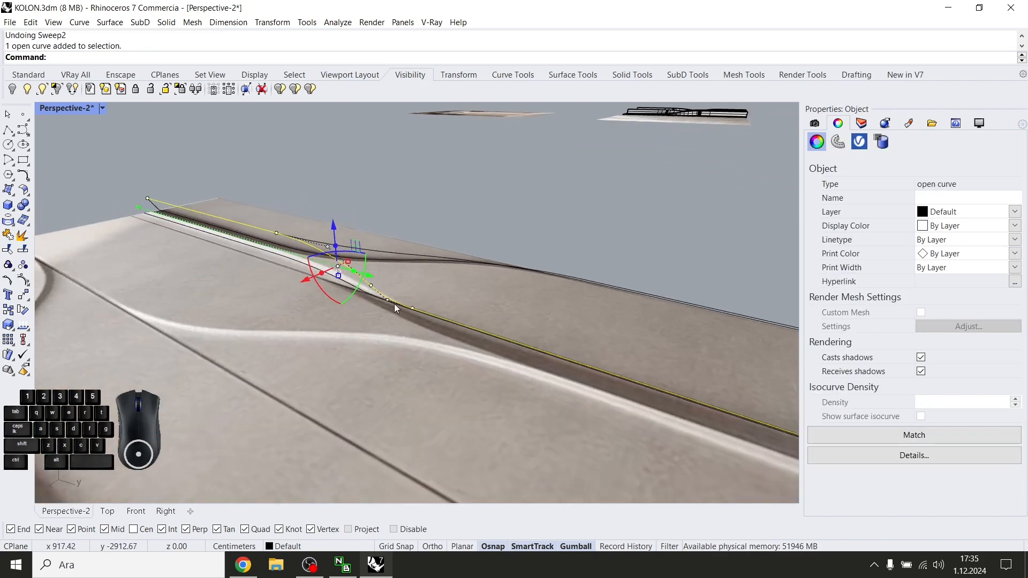
{"action": "scroll", "coordinate": [397, 305], "scroll_direction": "up", "scroll_amount": 4}
{"action": "left_click", "coordinate": [376, 297]}
{"action": "left_click", "coordinate": [435, 316], "text": "shift"}
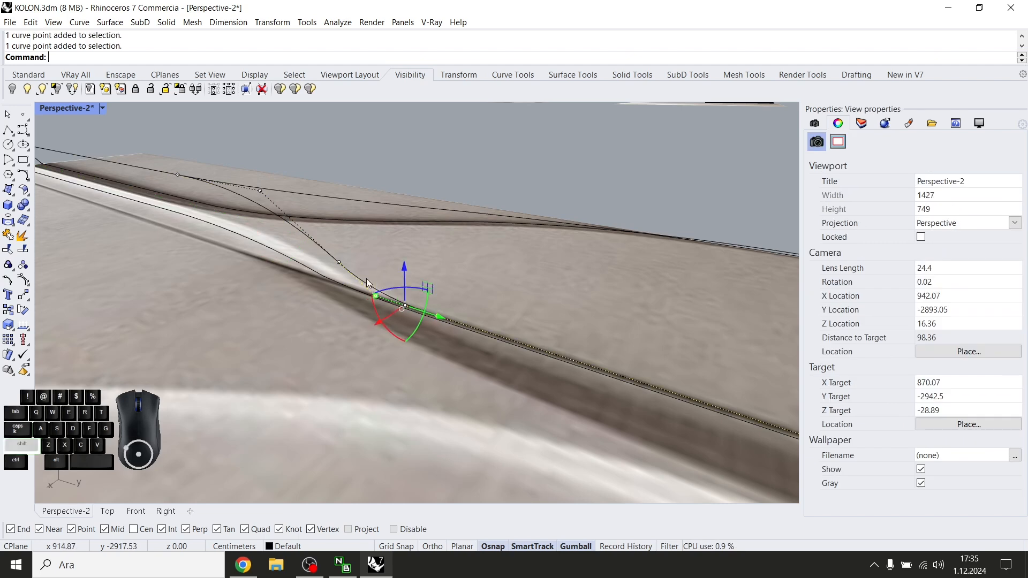
{"action": "left_click", "coordinate": [339, 262], "text": "shift"}
{"action": "left_click", "coordinate": [384, 249]}
{"action": "key", "text": "Return"}
{"action": "scroll", "coordinate": [564, 316], "scroll_direction": "down", "scroll_amount": 4}
{"action": "right_click_drag", "start_coordinate": [563, 316], "coordinate": [532, 305]}
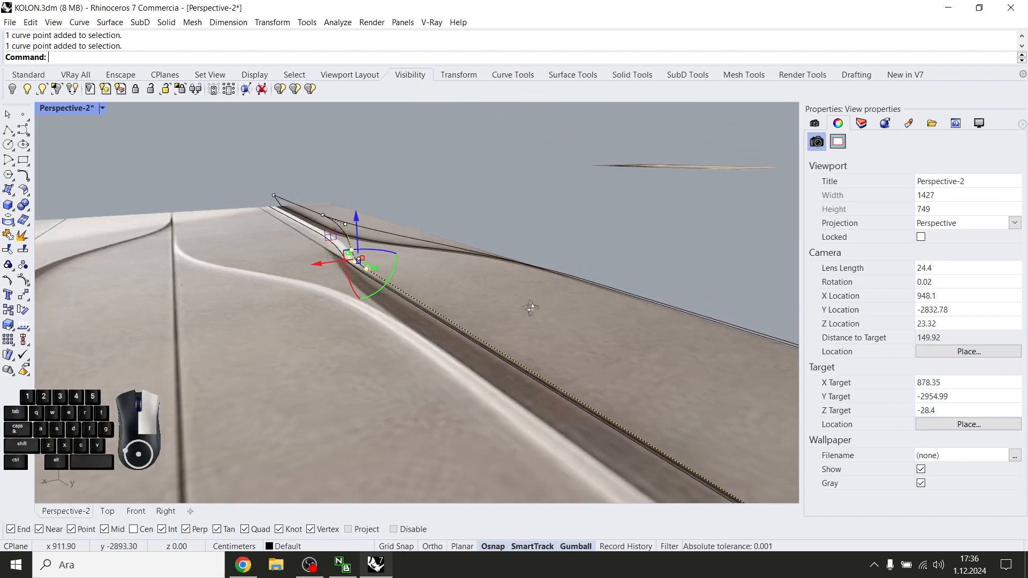
{"action": "scroll", "coordinate": [472, 284], "scroll_direction": "up", "scroll_amount": 2}
{"action": "key", "text": "Escape"}
Raise the first raised curve's control points slightly along the flat stretch at the picture's left edge
{"action": "right_click_drag", "start_coordinate": [426, 279], "coordinate": [418, 225]}
{"action": "left_click", "coordinate": [340, 269]}
{"action": "left_click", "coordinate": [325, 289]}
{"action": "left_click", "coordinate": [459, 217], "text": "shift"}
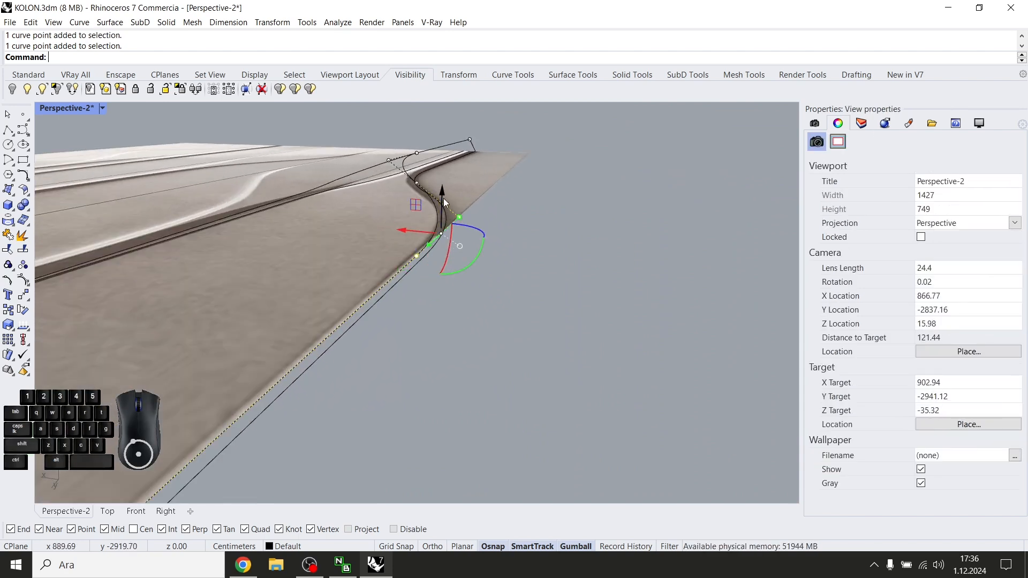
{"action": "left_click", "coordinate": [442, 206]}
{"action": "key", "text": "Escape"}
{"action": "key", "text": "Escape"}
Create the first band surface again with Sweep2, using the adjusted raised curve, its projected curve and the section line
{"action": "right_click_drag", "start_coordinate": [547, 234], "coordinate": [432, 300]}
{"action": "scroll", "coordinate": [456, 305], "scroll_direction": "up", "scroll_amount": 2}
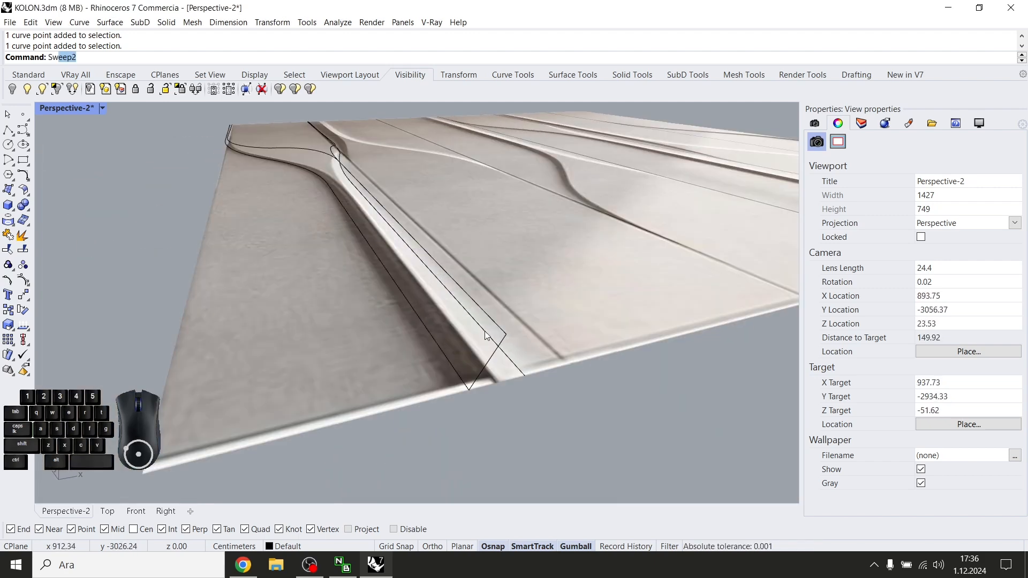
{"action": "right_click_drag", "start_coordinate": [485, 332], "coordinate": [490, 373], "text": "shift"}
{"action": "left_click", "coordinate": [510, 375]}
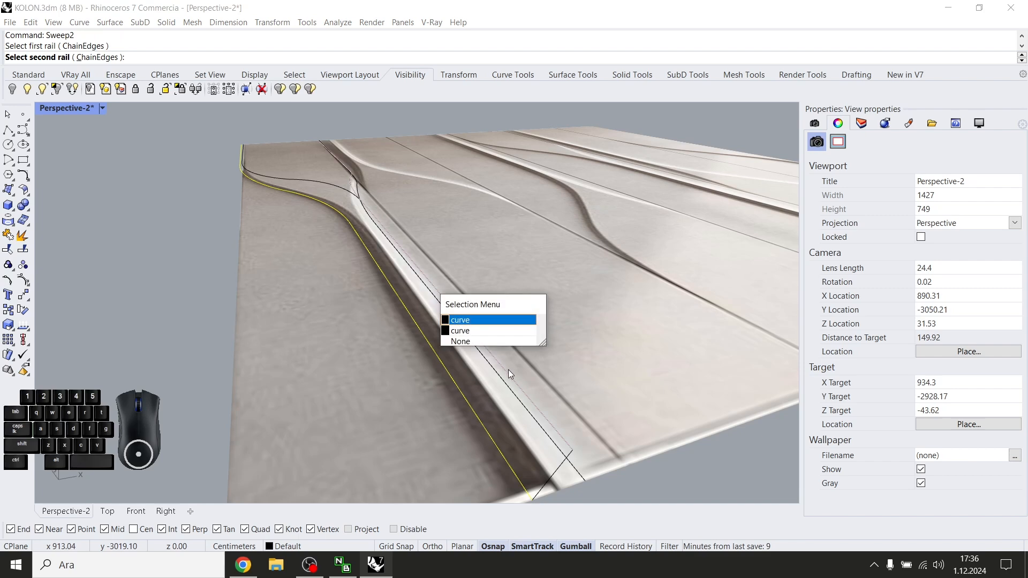
{"action": "left_click", "coordinate": [478, 336]}
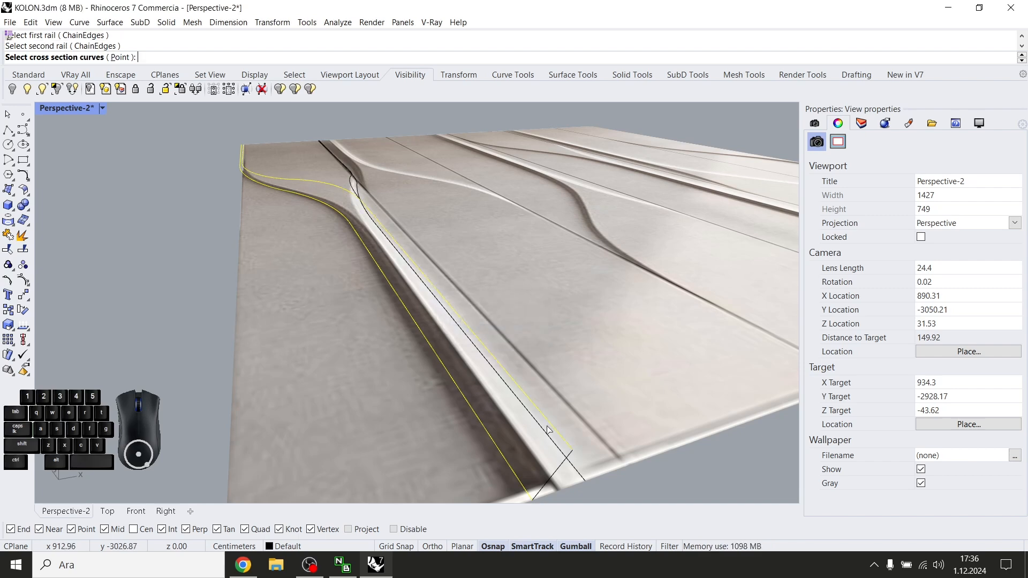
{"action": "key", "text": "Return"}
{"action": "left_click", "coordinate": [489, 400]}
{"action": "right_click_drag", "start_coordinate": [366, 322], "coordinate": [434, 230]}
{"action": "left_click", "coordinate": [433, 223]}
{"action": "right_click", "coordinate": [443, 259]}
{"action": "scroll", "coordinate": [423, 256], "scroll_direction": "up", "scroll_amount": 2}
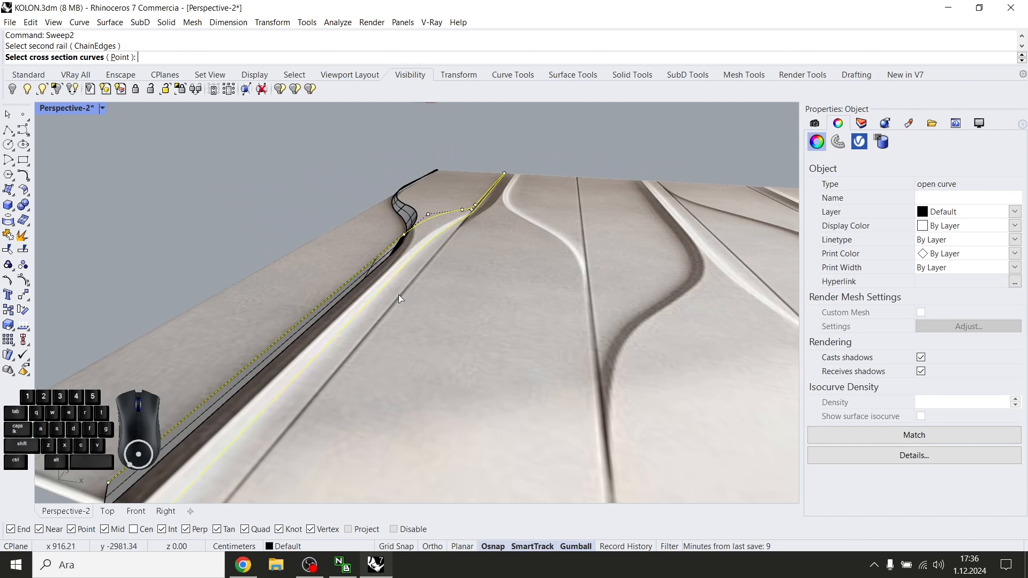
{"action": "right_click_drag", "start_coordinate": [398, 294], "coordinate": [430, 268], "text": "shift"}
{"action": "key", "text": "Escape"}
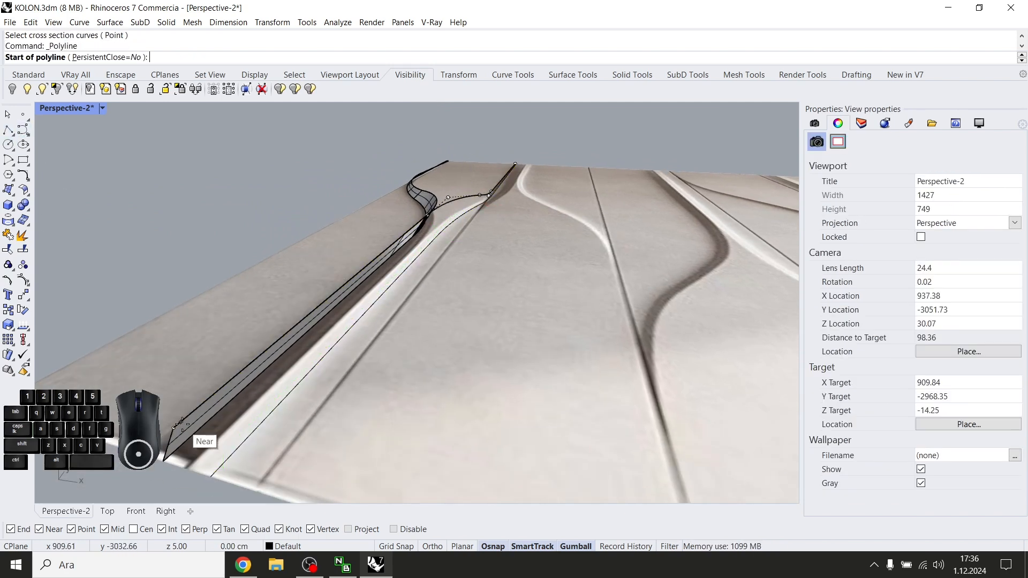
Draw a section line between the second raised and projected curves' lower ends and sweep it along both with Sweep2
{"action": "left_click", "coordinate": [208, 477]}
{"action": "right_click", "coordinate": [337, 402]}
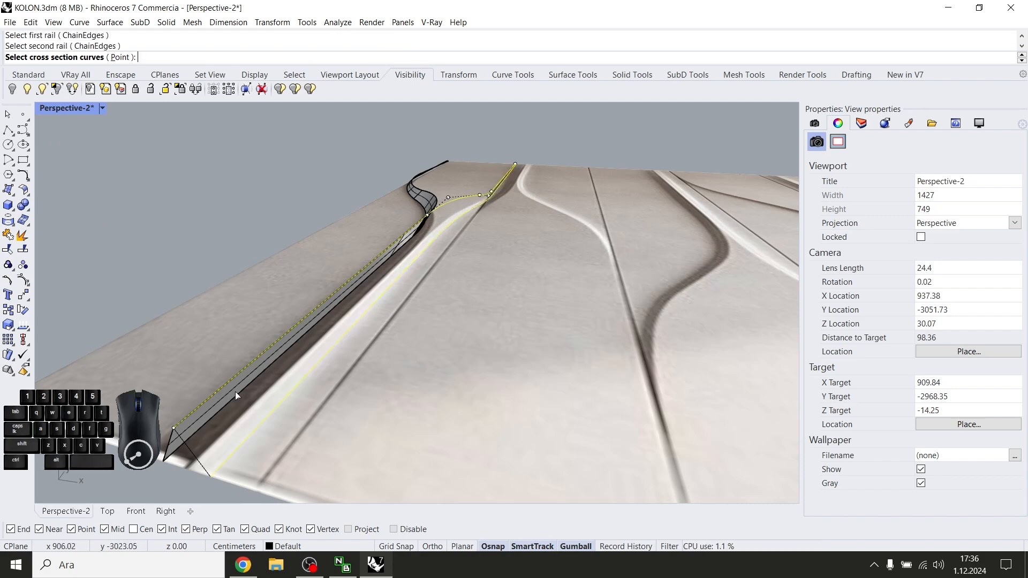
{"action": "right_click", "coordinate": [191, 454]}
{"action": "left_click", "coordinate": [502, 399]}
Move the two raised curves off the band surfaces into the empty space beside the picture
{"action": "right_click_drag", "start_coordinate": [502, 399], "coordinate": [397, 307]}
{"action": "scroll", "coordinate": [499, 256], "scroll_direction": "down", "scroll_amount": 4}
{"action": "scroll", "coordinate": [428, 277], "scroll_direction": "down", "scroll_amount": 2}
{"action": "scroll", "coordinate": [317, 248], "scroll_direction": "up", "scroll_amount": 3}
{"action": "left_click", "coordinate": [336, 240]}
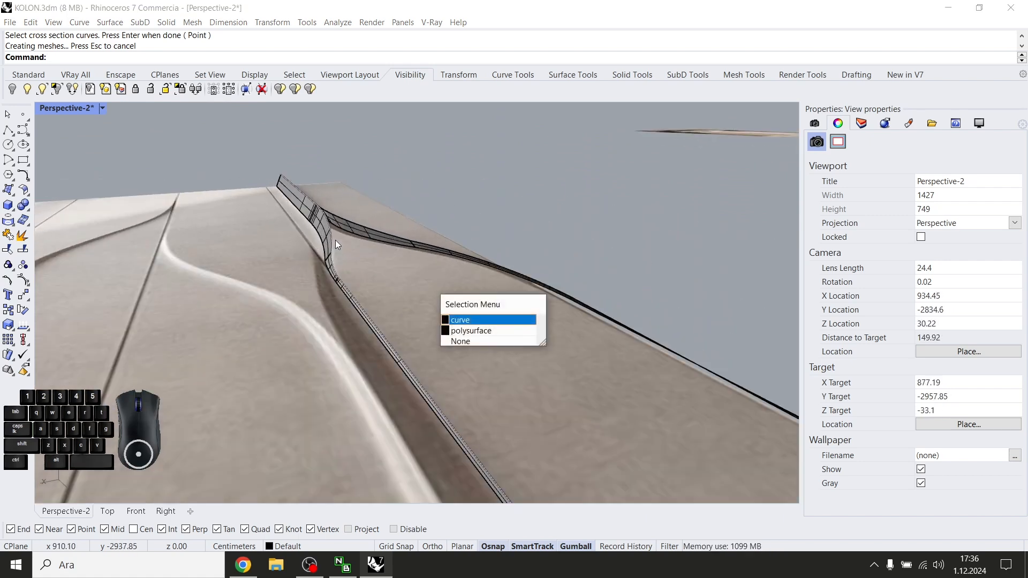
{"action": "left_click", "coordinate": [453, 319]}
{"action": "left_click", "coordinate": [403, 237], "text": "shift"}
{"action": "scroll", "coordinate": [403, 239], "scroll_direction": "down", "scroll_amount": 4}
{"action": "right_click_drag", "start_coordinate": [402, 246], "coordinate": [359, 313]}
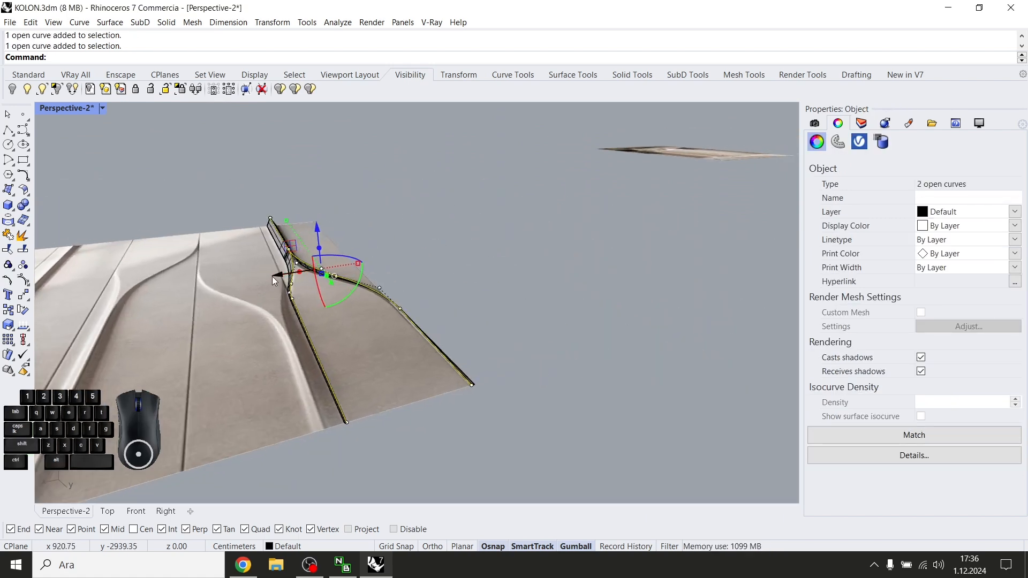
{"action": "left_click_drag", "start_coordinate": [277, 275], "coordinate": [480, 288]}
{"action": "key", "text": "Return"}
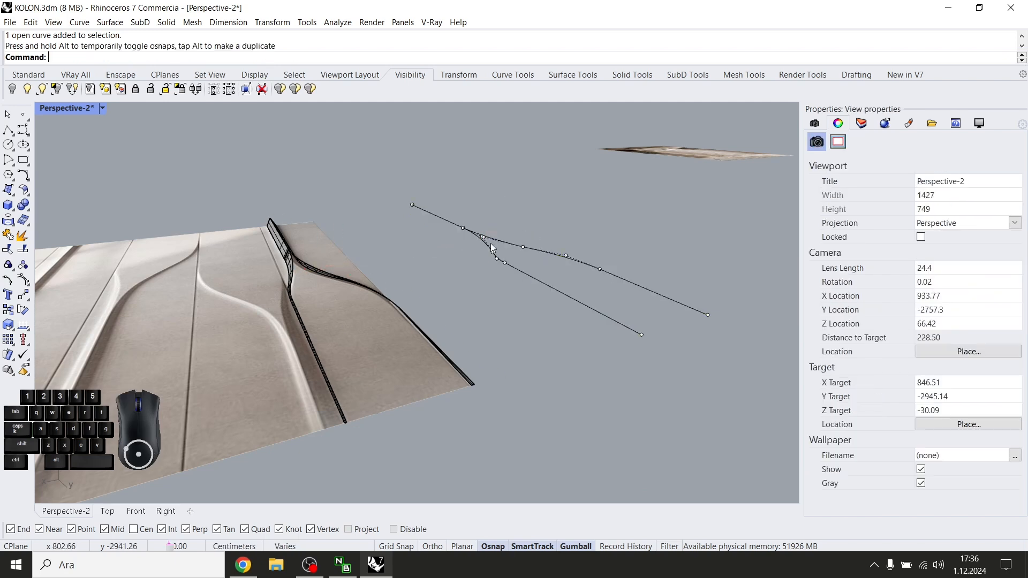
Delete the two curves' straight end segments past their meeting point and connect their open far ends with a straight polyline
{"action": "left_click_drag", "start_coordinate": [423, 218], "coordinate": [408, 231], "text": "shift"}
{"action": "key", "text": "Delete"}
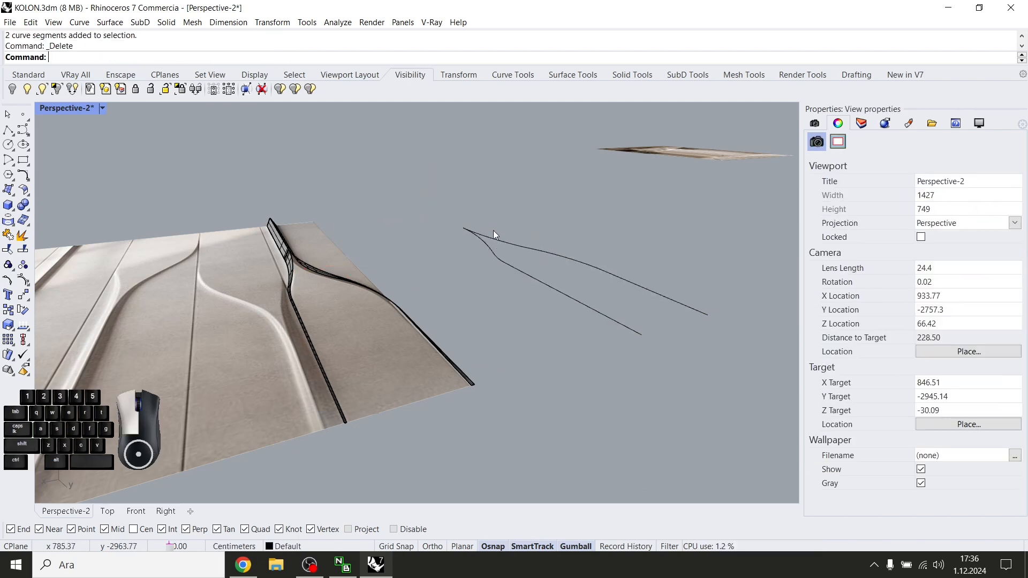
{"action": "left_click", "coordinate": [495, 238]}
{"action": "left_click", "coordinate": [618, 324], "text": "shift"}
{"action": "right_click_drag", "start_coordinate": [619, 327], "coordinate": [536, 356]}
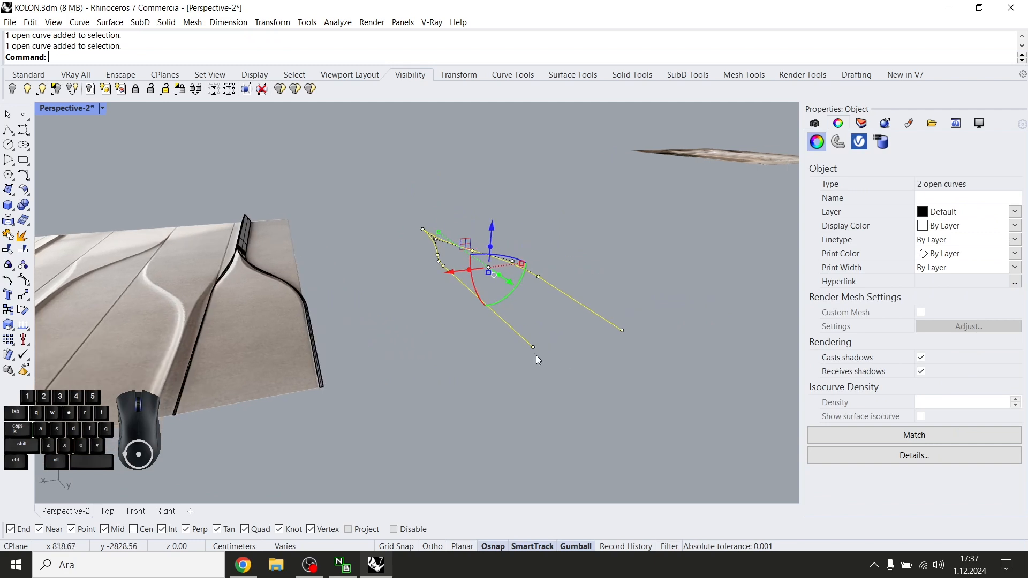
{"action": "left_click", "coordinate": [535, 355]}
{"action": "left_click", "coordinate": [535, 351]}
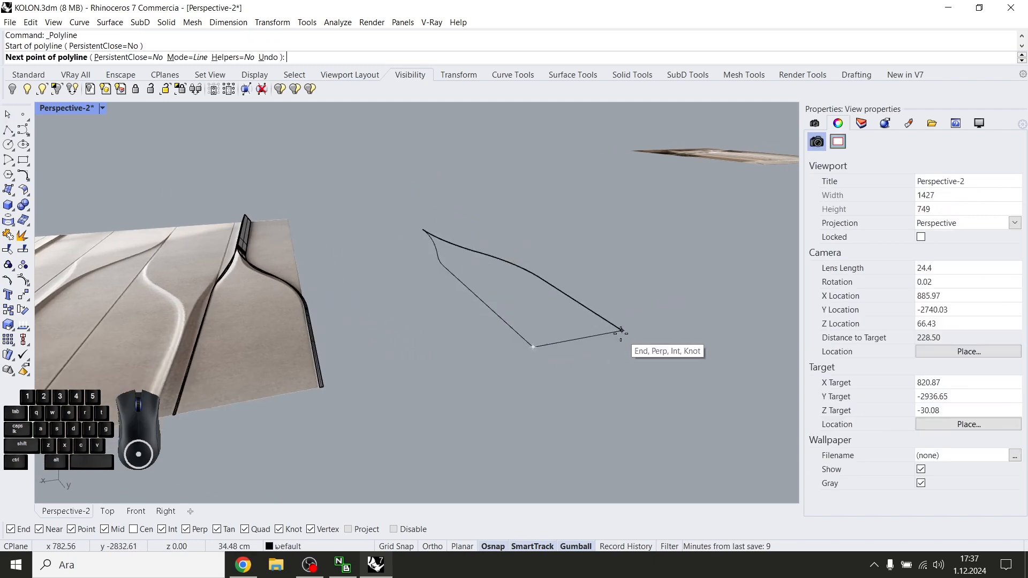
{"action": "left_click", "coordinate": [621, 330]}
{"action": "key", "text": "Return"}
Create a top surface with Sweep2 along the two trimmed curves, using the connecting line as cross section without changing it
{"action": "right_click_drag", "start_coordinate": [606, 352], "coordinate": [577, 362]}
{"action": "type", "text": "Sw"}
{"action": "key", "text": "Return"}
{"action": "left_click", "coordinate": [477, 343]}
{"action": "left_click", "coordinate": [539, 361]}
{"action": "right_click", "coordinate": [540, 361]}
{"action": "left_click", "coordinate": [503, 400]}
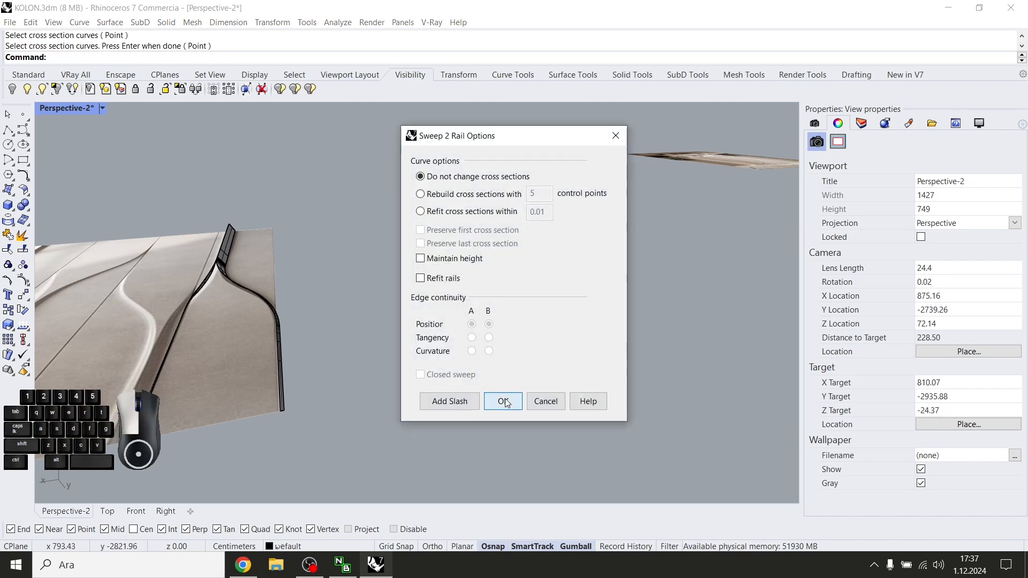
Copy the two swept band surfaces off the picture to the far side of the new top surface
{"action": "scroll", "coordinate": [430, 274], "scroll_direction": "up", "scroll_amount": 6}
{"action": "scroll", "coordinate": [525, 250], "scroll_direction": "up", "scroll_amount": 2}
{"action": "right_click_drag", "start_coordinate": [430, 274], "coordinate": [487, 299]}
{"action": "scroll", "coordinate": [525, 251], "scroll_direction": "up", "scroll_amount": 2}
{"action": "scroll", "coordinate": [451, 240], "scroll_direction": "down", "scroll_amount": 10}
{"action": "scroll", "coordinate": [279, 201], "scroll_direction": "up", "scroll_amount": 8}
{"action": "right_click_drag", "start_coordinate": [278, 201], "coordinate": [252, 217]}
{"action": "left_click", "coordinate": [262, 238]}
{"action": "left_click", "coordinate": [252, 217], "text": "shift"}
{"action": "scroll", "coordinate": [291, 239], "scroll_direction": "down", "scroll_amount": 5}
{"action": "scroll", "coordinate": [292, 239], "scroll_direction": "down", "scroll_amount": 3}
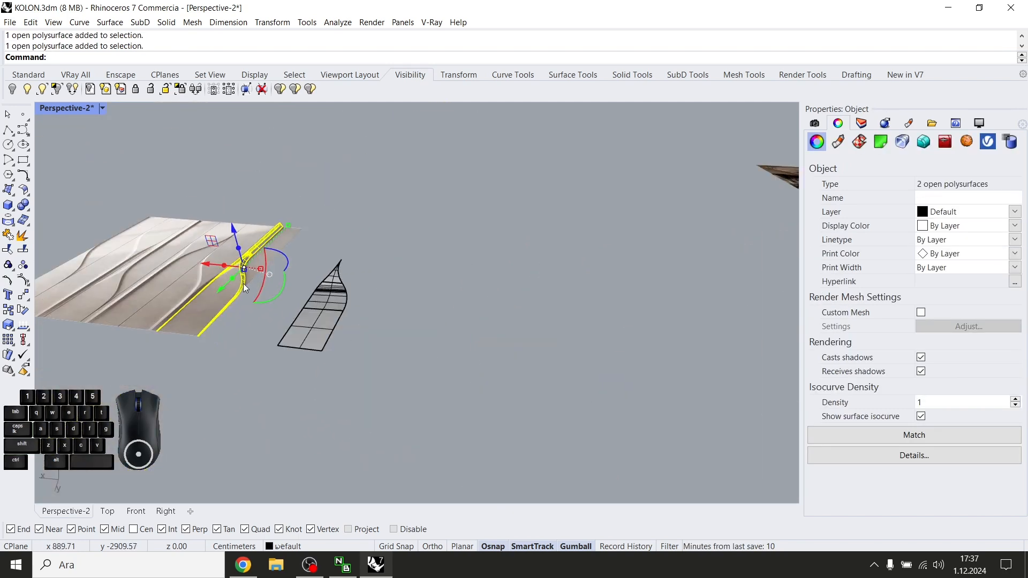
{"action": "left_click_drag", "start_coordinate": [241, 249], "coordinate": [435, 289], "text": "alt"}
{"action": "type", "text": "0"}
Move the top surface onto the copied bands so its edges meet their upper edges
{"action": "scroll", "coordinate": [385, 284], "scroll_direction": "up", "scroll_amount": 5}
{"action": "left_click", "coordinate": [358, 295]}
{"action": "left_click_drag", "start_coordinate": [304, 269], "coordinate": [434, 314], "text": "alt"}
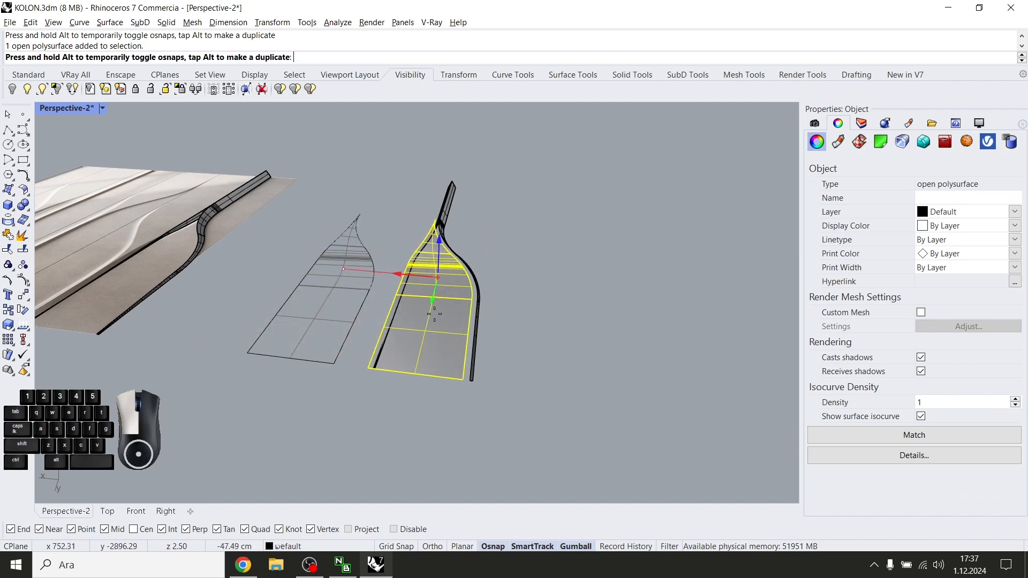
{"action": "left_click_drag", "start_coordinate": [402, 275], "coordinate": [402, 274]}
{"action": "right_click_drag", "start_coordinate": [407, 271], "coordinate": [290, 310]}
{"action": "key", "text": "Escape"}
Join the top surface and the two copied band surfaces into one polysurface
{"action": "scroll", "coordinate": [510, 268], "scroll_direction": "up", "scroll_amount": 4}
{"action": "left_click", "coordinate": [539, 250]}
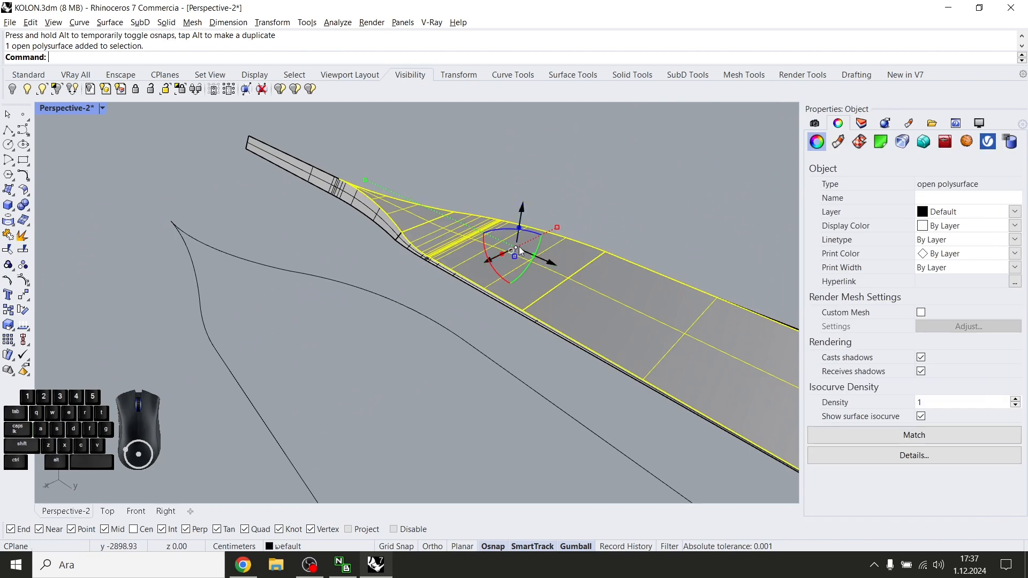
{"action": "right_click_drag", "start_coordinate": [539, 251], "coordinate": [506, 171]}
{"action": "left_click", "coordinate": [507, 172], "text": "shift"}
{"action": "right_click_drag", "start_coordinate": [595, 197], "coordinate": [413, 210]}
{"action": "key", "text": "ctrl+j"}
{"action": "left_click", "coordinate": [458, 287]}
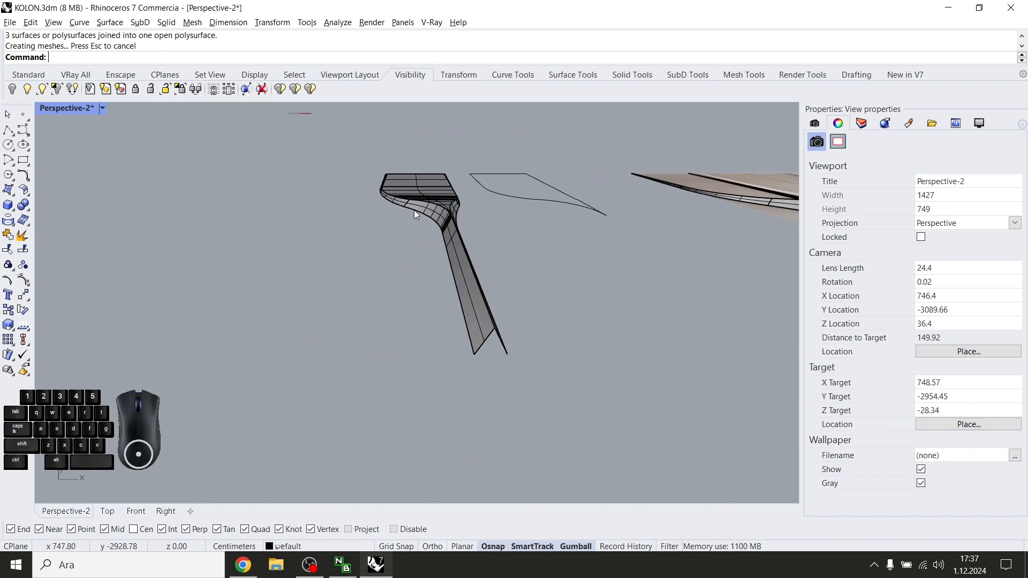
Outline the open triangular end of the joined strip and fill it with a planar surface using PlanarSrf
{"action": "left_click", "coordinate": [13, 133]}
{"action": "left_click", "coordinate": [445, 361]}
{"action": "right_click_drag", "start_coordinate": [445, 360], "coordinate": [220, 340]}
{"action": "left_click", "coordinate": [208, 341]}
{"action": "left_click", "coordinate": [243, 390]}
{"action": "left_click", "coordinate": [196, 378]}
{"action": "type", "text": "PlanarSrf"}
{"action": "key", "text": "Return"}
{"action": "key", "text": "Escape"}
Join the triangular end surface to the strip's polysurface
{"action": "left_click", "coordinate": [210, 373]}
{"action": "left_click", "coordinate": [273, 321], "text": "shift"}
{"action": "type", "text": "Join"}
{"action": "key", "text": "Return"}
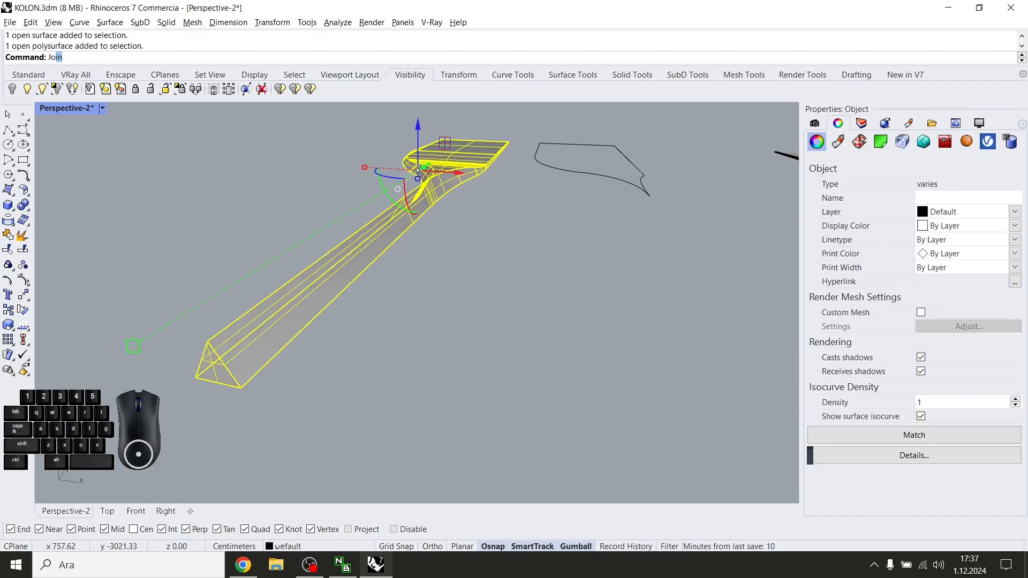
Close the remaining openings of the strip with Cap to make it a solid
{"action": "right_click_drag", "start_coordinate": [330, 316], "coordinate": [389, 329]}
{"action": "scroll", "coordinate": [435, 210], "scroll_direction": "up", "scroll_amount": 4}
{"action": "left_click", "coordinate": [435, 210]}
{"action": "scroll", "coordinate": [449, 233], "scroll_direction": "down", "scroll_amount": 5}
{"action": "type", "text": "Cap"}
{"action": "key", "text": "Return"}
{"action": "left_click", "coordinate": [409, 227]}
{"action": "key", "text": "Escape"}
Select all curves in the model and hide them
{"action": "scroll", "coordinate": [532, 366], "scroll_direction": "down", "scroll_amount": 4}
{"action": "scroll", "coordinate": [389, 329], "scroll_direction": "down", "scroll_amount": 2}
{"action": "left_click_drag", "start_coordinate": [459, 284], "coordinate": [422, 315]}
{"action": "key", "text": "Escape"}
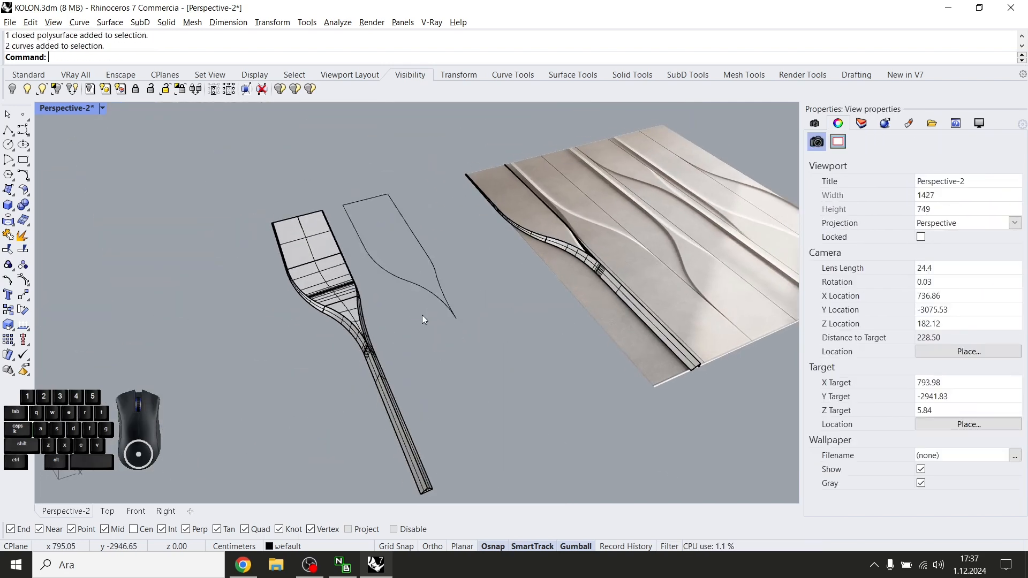
{"action": "left_click", "coordinate": [301, 72]}
{"action": "left_click", "coordinate": [432, 90]}
{"action": "key", "text": "ctrl+h"}
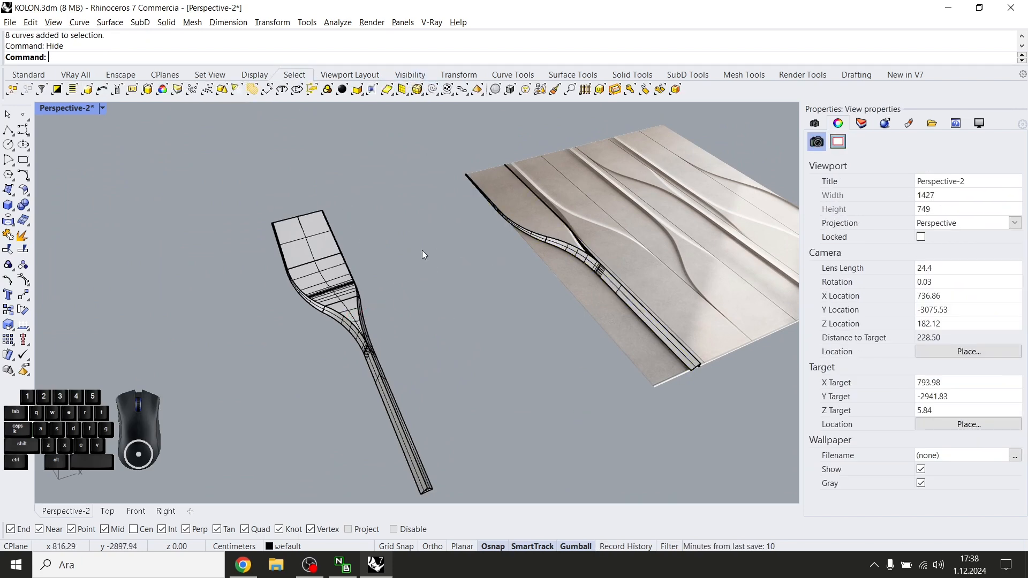
Delete the leftover band surfaces lying on the reference picture
{"action": "scroll", "coordinate": [427, 251], "scroll_direction": "down", "scroll_amount": 2}
{"action": "right_click_drag", "start_coordinate": [446, 278], "coordinate": [407, 307]}
{"action": "left_click_drag", "start_coordinate": [688, 451], "coordinate": [689, 451]}
{"action": "key", "text": "Escape"}
{"action": "right_click_drag", "start_coordinate": [670, 449], "coordinate": [623, 364]}
Move the solid wavy strip 150 cm in the Top view back onto its place on the picture
{"action": "left_click", "coordinate": [410, 278]}
{"action": "mouse_move", "coordinate": [435, 236]}
{"action": "right_mouse_down"}
{"action": "mouse_move", "coordinate": [418, 238]}
{"action": "mouse_move", "coordinate": [375, 203]}
{"action": "right_mouse_up"}
{"action": "left_click", "coordinate": [443, 333]}
{"action": "left_click", "coordinate": [426, 297]}
{"action": "mouse_move", "coordinate": [426, 297]}
{"action": "right_mouse_down"}
{"action": "mouse_move", "coordinate": [453, 365]}
{"action": "mouse_move", "coordinate": [407, 375]}
{"action": "right_mouse_up"}
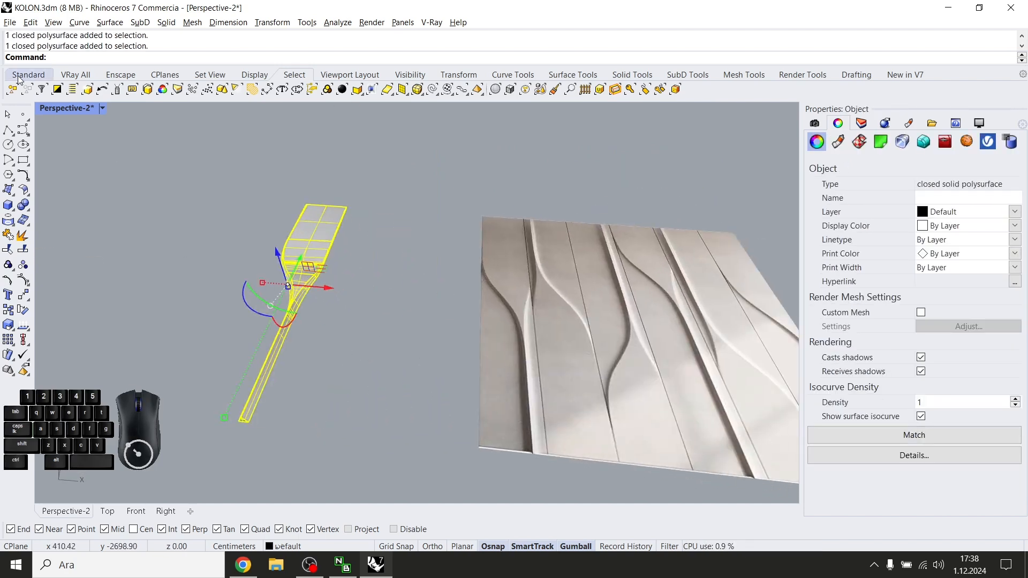
{"action": "double_click", "coordinate": [46, 108]}
{"action": "scroll", "coordinate": [248, 224], "scroll_direction": "down", "scroll_amount": 2}
{"action": "left_click_drag", "start_coordinate": [203, 228], "coordinate": [252, 135]}
{"action": "type", "text": "150"}
{"action": "key", "text": "Escape"}
{"action": "right_click_drag", "start_coordinate": [658, 214], "coordinate": [548, 222]}
{"action": "scroll", "coordinate": [598, 207], "scroll_direction": "up", "scroll_amount": 5}
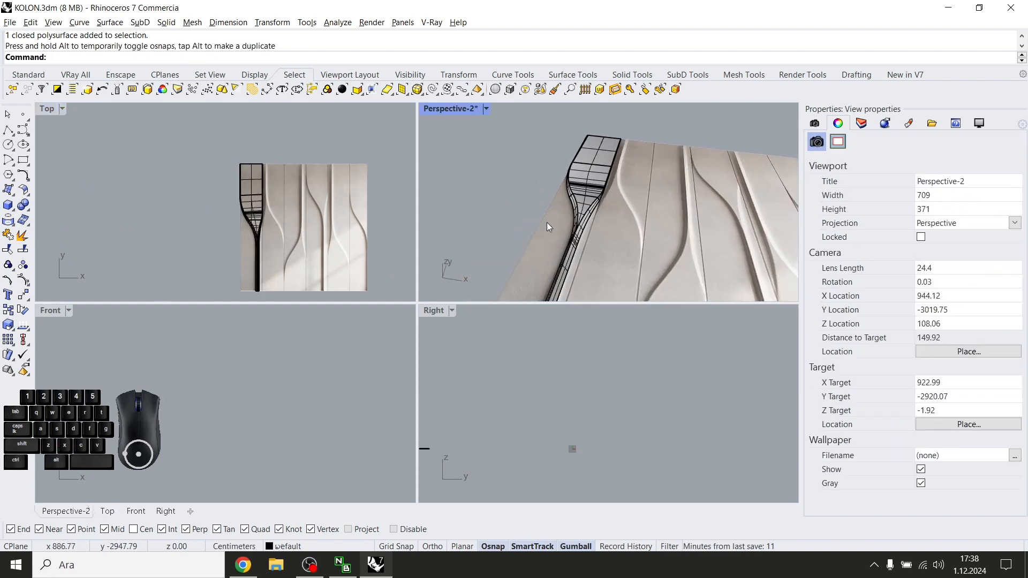
{"action": "double_click", "coordinate": [48, 110]}
{"action": "left_click", "coordinate": [66, 511]}
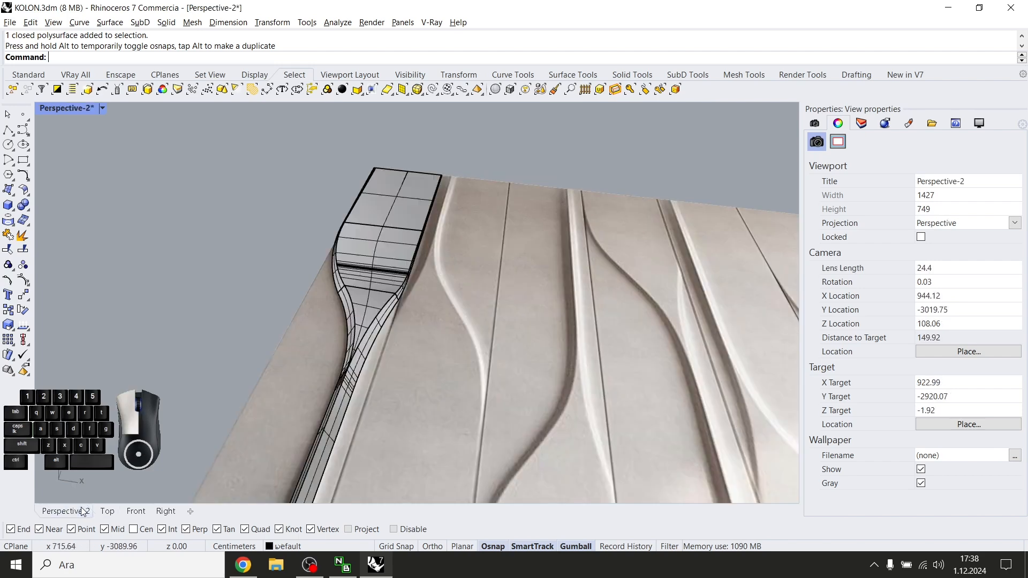
{"action": "right_click_drag", "start_coordinate": [604, 259], "coordinate": [54, 125]}
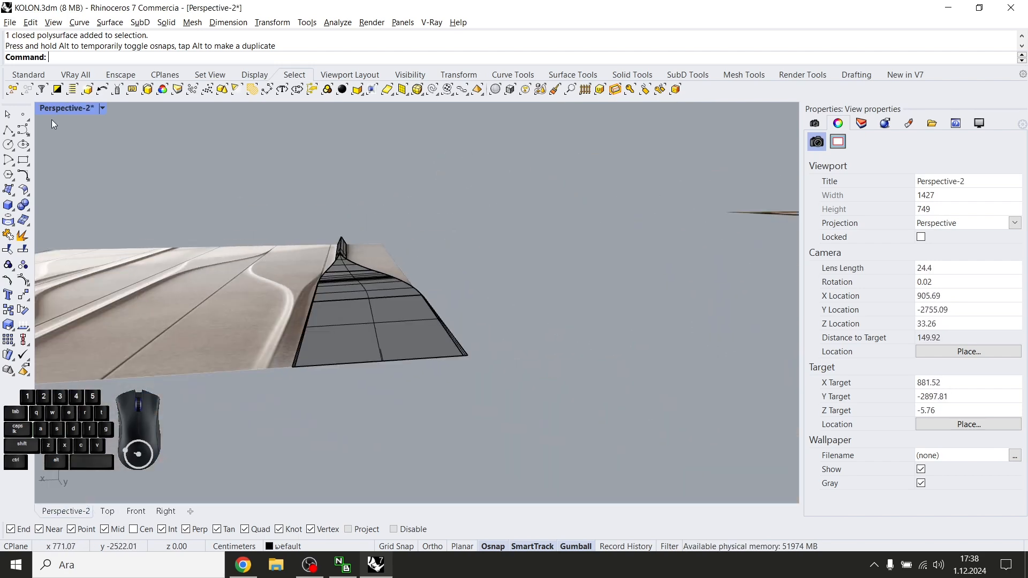
{"action": "left_click", "coordinate": [8, 205]}
{"action": "scroll", "coordinate": [472, 360], "scroll_direction": "up", "scroll_amount": 3}
{"action": "right_click_drag", "start_coordinate": [591, 392], "coordinate": [354, 385]}
{"action": "right_click_drag", "start_coordinate": [522, 388], "coordinate": [397, 281], "text": "shift"}
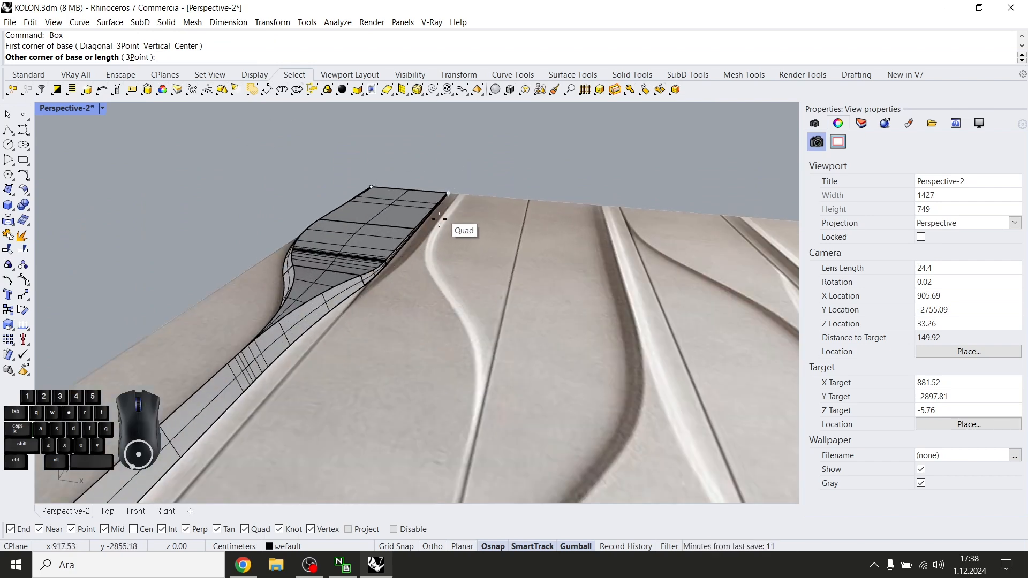
{"action": "scroll", "coordinate": [440, 219], "scroll_direction": "down", "scroll_amount": 3}
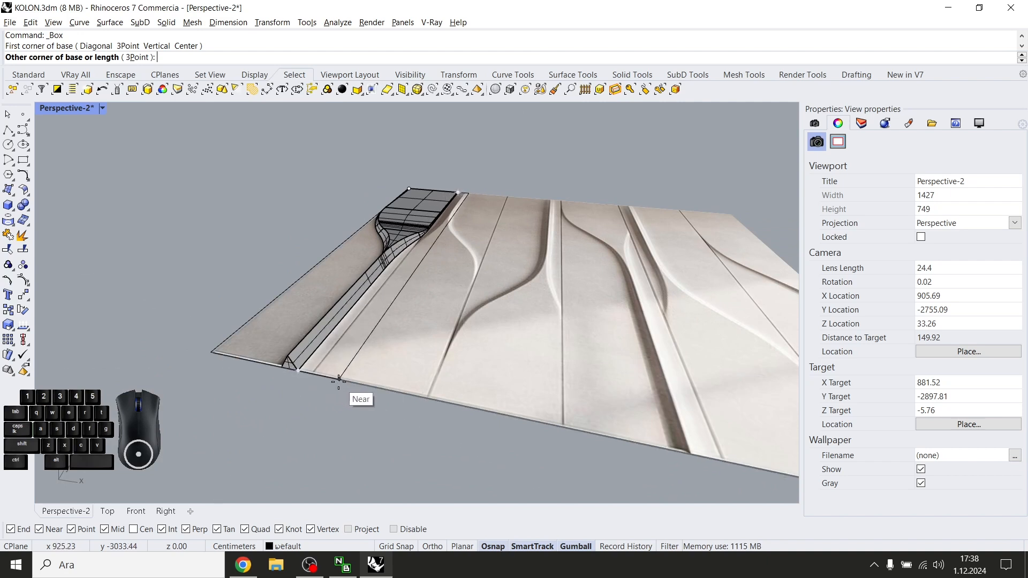
{"action": "left_click", "coordinate": [321, 369]}
{"action": "key", "text": "Escape"}
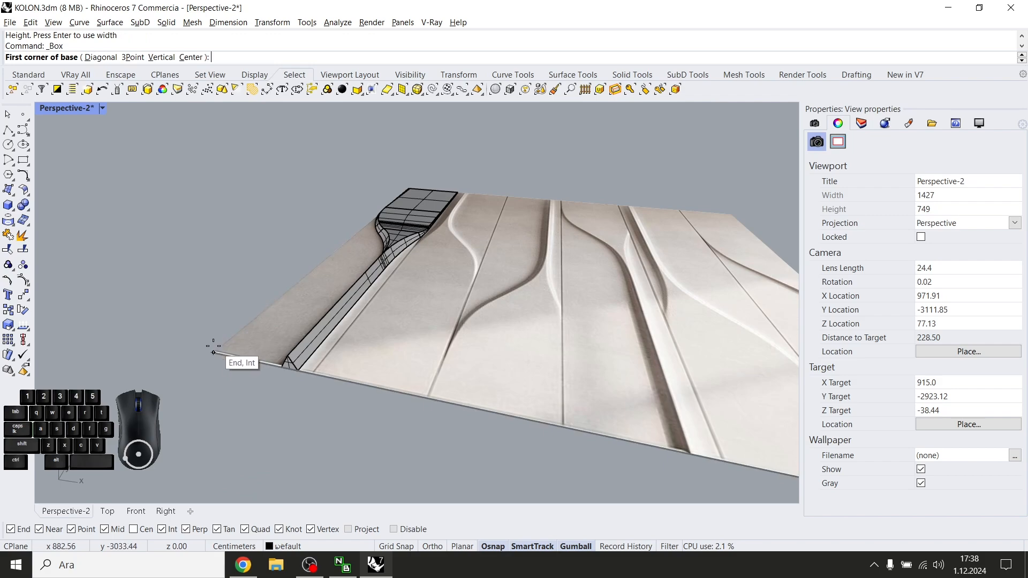
Create a base box from the picture's near left corner to the strip's far inner corner, with a height of -2 cm
{"action": "left_click", "coordinate": [209, 351]}
{"action": "scroll", "coordinate": [654, 204], "scroll_direction": "up", "scroll_amount": 5}
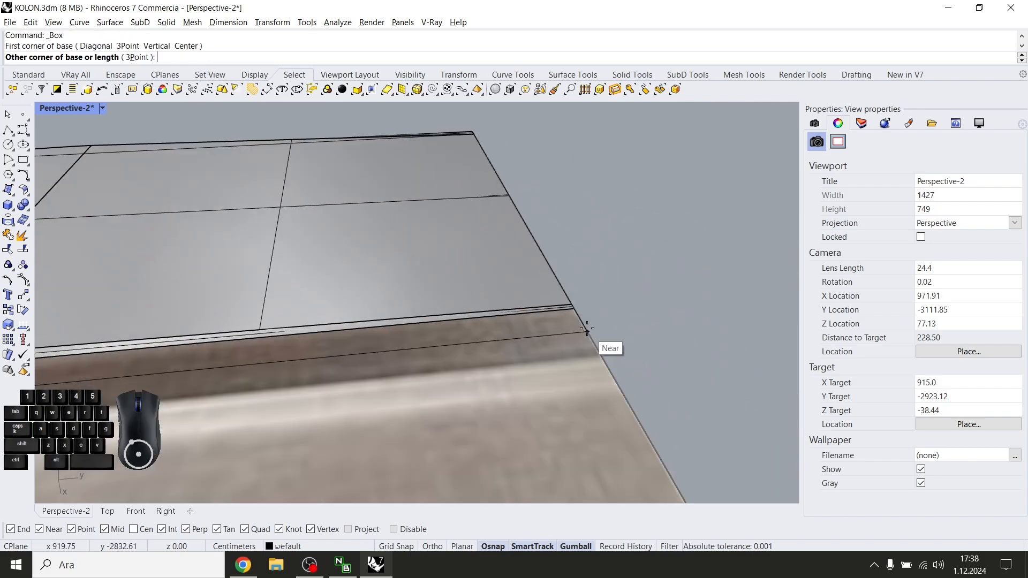
{"action": "left_click", "coordinate": [574, 308]}
{"action": "scroll", "coordinate": [594, 320], "scroll_direction": "down", "scroll_amount": 5}
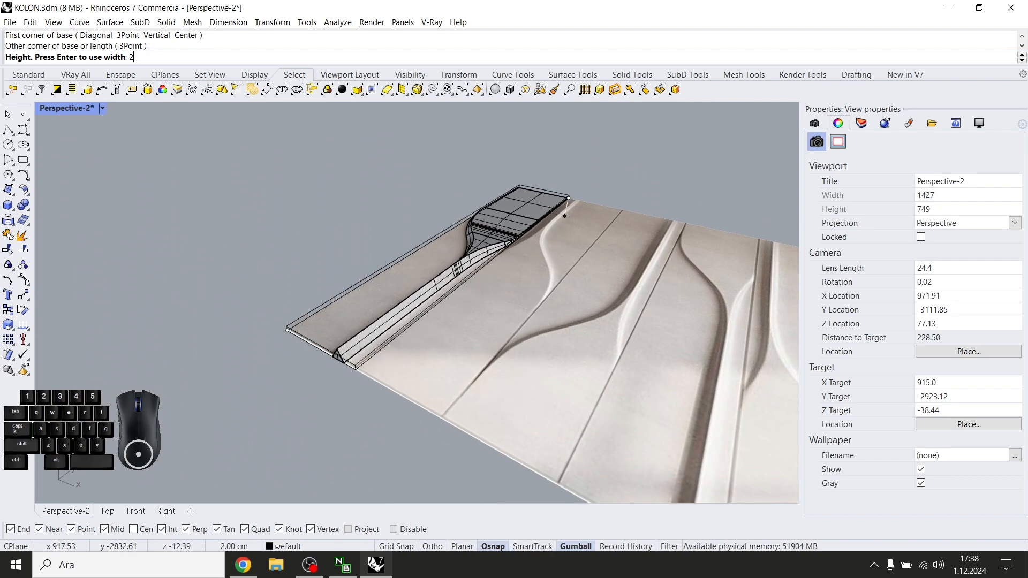
{"action": "type", "text": "-2"}
{"action": "key", "text": "Return"}
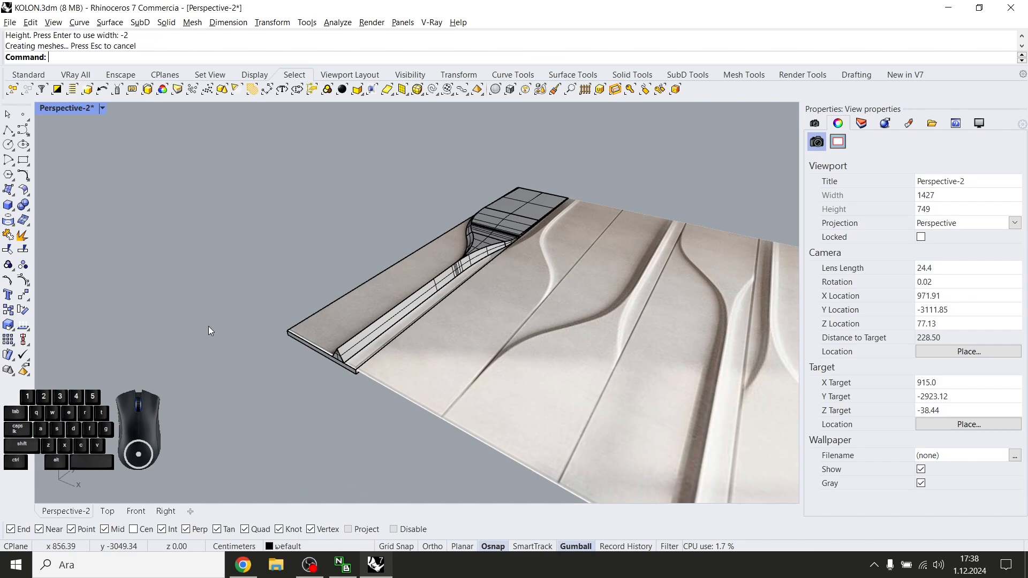
Move the wavy strip together with its base box off the picture into empty space
{"action": "right_click_drag", "start_coordinate": [208, 326], "coordinate": [314, 333]}
{"action": "scroll", "coordinate": [344, 276], "scroll_direction": "down", "scroll_amount": 2}
{"action": "left_click_drag", "start_coordinate": [331, 146], "coordinate": [502, 392]}
{"action": "right_click_drag", "start_coordinate": [474, 370], "coordinate": [474, 252]}
{"action": "left_click_drag", "start_coordinate": [431, 255], "coordinate": [206, 268]}
{"action": "left_click", "coordinate": [257, 269]}
{"action": "right_click_drag", "start_coordinate": [256, 269], "coordinate": [257, 333]}
Switch the perspective view to a white shaded display mode without surface edges and isocurves
{"action": "left_click", "coordinate": [102, 109]}
{"action": "left_click", "coordinate": [167, 165]}
{"action": "left_click", "coordinate": [250, 211]}
Group the wavy strip and its base box into one module
{"action": "left_click", "coordinate": [179, 320]}
{"action": "left_click", "coordinate": [191, 344], "text": "shift"}
{"action": "key", "text": "ctrl+g"}
{"action": "key", "text": "Escape"}
{"action": "scroll", "coordinate": [220, 343], "scroll_direction": "down", "scroll_amount": 5}
{"action": "right_click_drag", "start_coordinate": [248, 294], "coordinate": [239, 338]}
Restore the four-view layout and copy the grouped module onto the picture's left edge in the Top view
{"action": "double_click", "coordinate": [63, 109]}
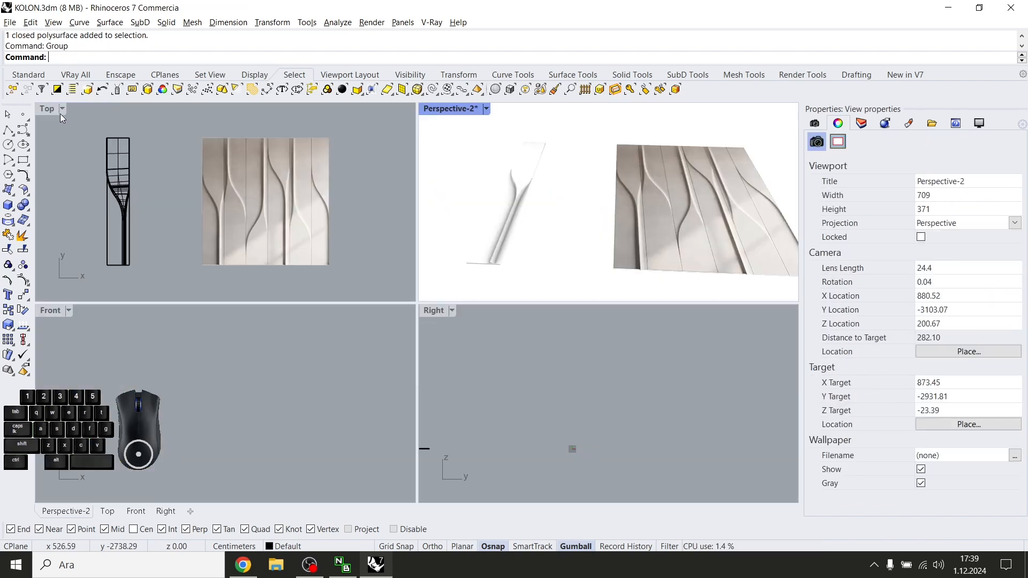
{"action": "left_click", "coordinate": [115, 193]}
{"action": "left_click_drag", "start_coordinate": [115, 193], "coordinate": [216, 201], "text": "alt"}
{"action": "scroll", "coordinate": [229, 178], "scroll_direction": "up", "scroll_amount": 3}
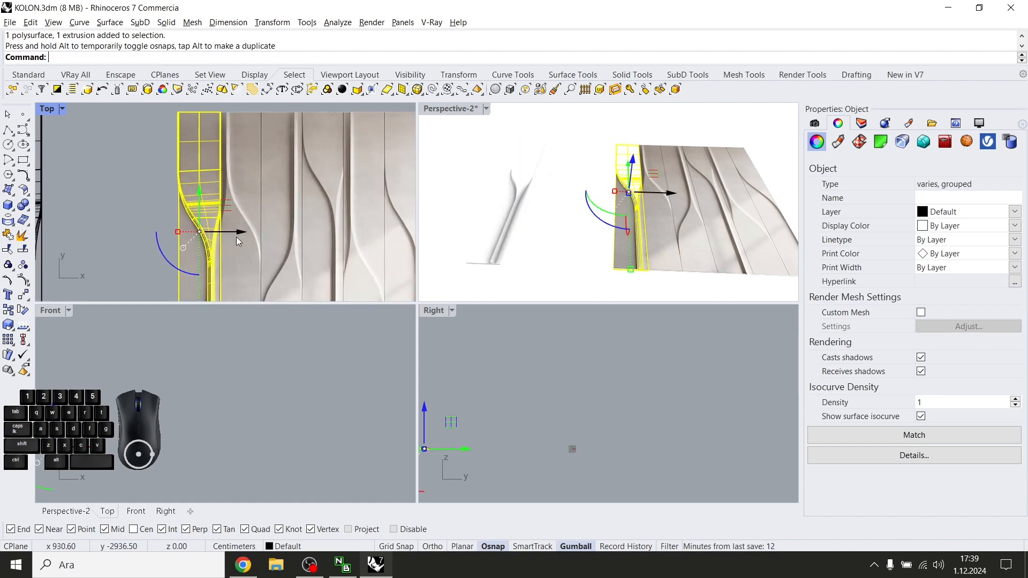
Make a duplicate of the placed module rotated 180° in the Top view
{"action": "scroll", "coordinate": [241, 225], "scroll_direction": "down", "scroll_amount": 3}
{"action": "left_click_drag", "start_coordinate": [208, 246], "coordinate": [214, 114], "text": "alt"}
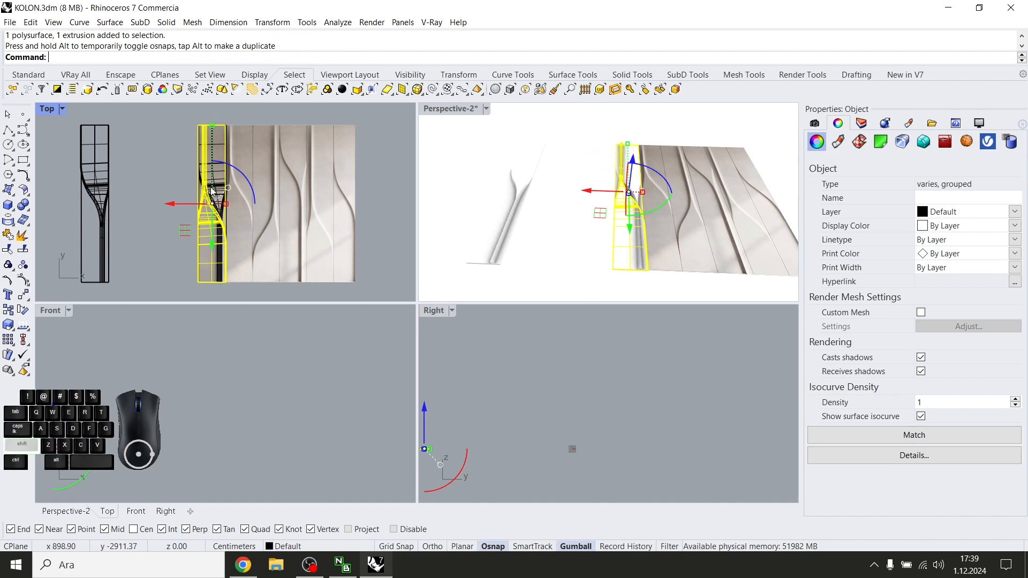
{"action": "scroll", "coordinate": [183, 194], "scroll_direction": "up", "scroll_amount": 3}
{"action": "left_click_drag", "start_coordinate": [197, 179], "coordinate": [251, 185], "text": "ctrl"}
{"action": "scroll", "coordinate": [257, 160], "scroll_direction": "up", "scroll_amount": 3}
{"action": "scroll", "coordinate": [244, 230], "scroll_direction": "down", "scroll_amount": 6}
{"action": "right_click_drag", "start_coordinate": [249, 232], "coordinate": [243, 239]}
Move the rotated module against the first one's right side, shifted upward to follow the picture's second strip
{"action": "left_click_drag", "start_coordinate": [217, 285], "coordinate": [309, 206]}
{"action": "key", "text": "ctrl+z"}
{"action": "scroll", "coordinate": [223, 229], "scroll_direction": "up", "scroll_amount": 8}
{"action": "left_click", "coordinate": [234, 227]}
{"action": "scroll", "coordinate": [234, 227], "scroll_direction": "down", "scroll_amount": 5}
{"action": "scroll", "coordinate": [302, 193], "scroll_direction": "up", "scroll_amount": 5}
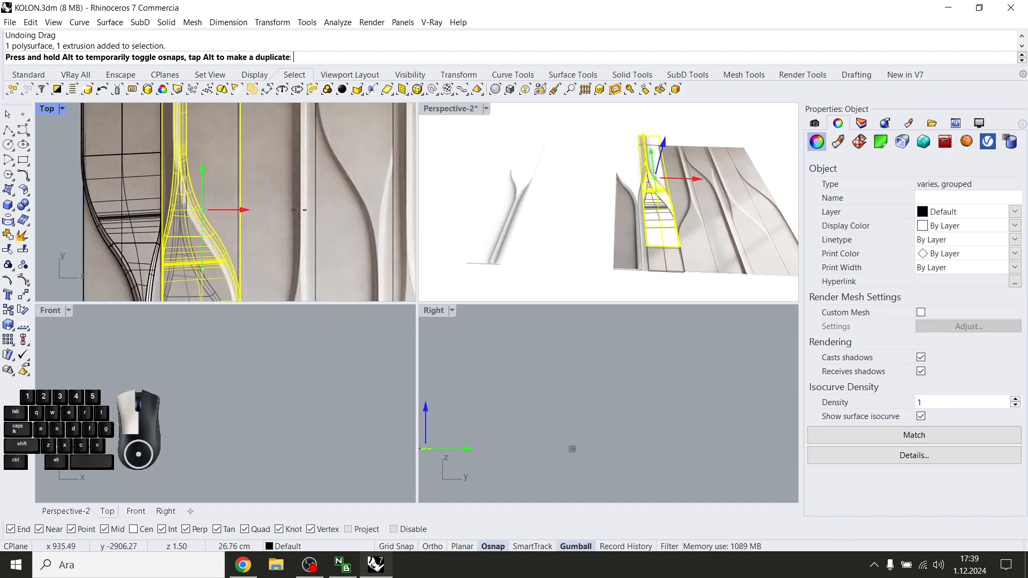
{"action": "left_click", "coordinate": [298, 217]}
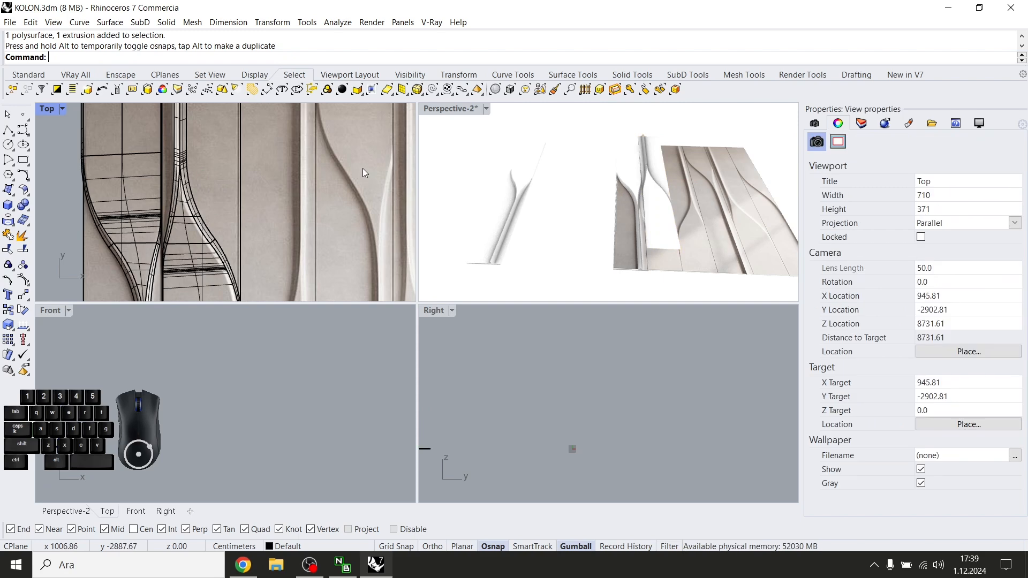
Duplicate the second module rotated 180° and place the duplicate against its right side
{"action": "scroll", "coordinate": [235, 185], "scroll_direction": "down", "scroll_amount": 5}
{"action": "left_click_drag", "start_coordinate": [222, 140], "coordinate": [218, 133]}
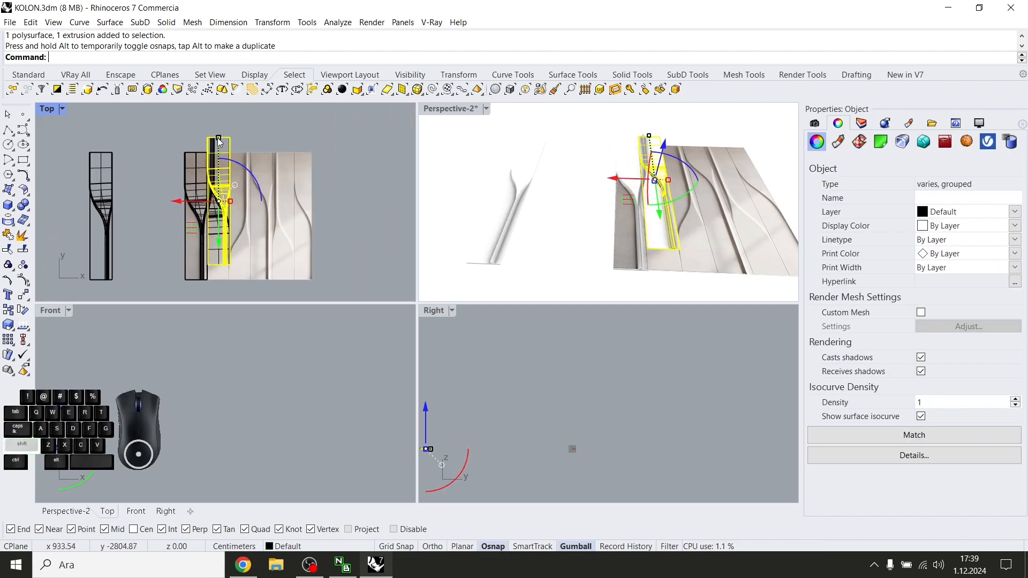
{"action": "scroll", "coordinate": [199, 261], "scroll_direction": "up", "scroll_amount": 7, "text": "ctrl"}
{"action": "left_click_drag", "start_coordinate": [174, 202], "coordinate": [220, 251], "text": "ctrl"}
{"action": "left_click_drag", "start_coordinate": [187, 123], "coordinate": [290, 226]}
{"action": "scroll", "coordinate": [269, 240], "scroll_direction": "down", "scroll_amount": 4}
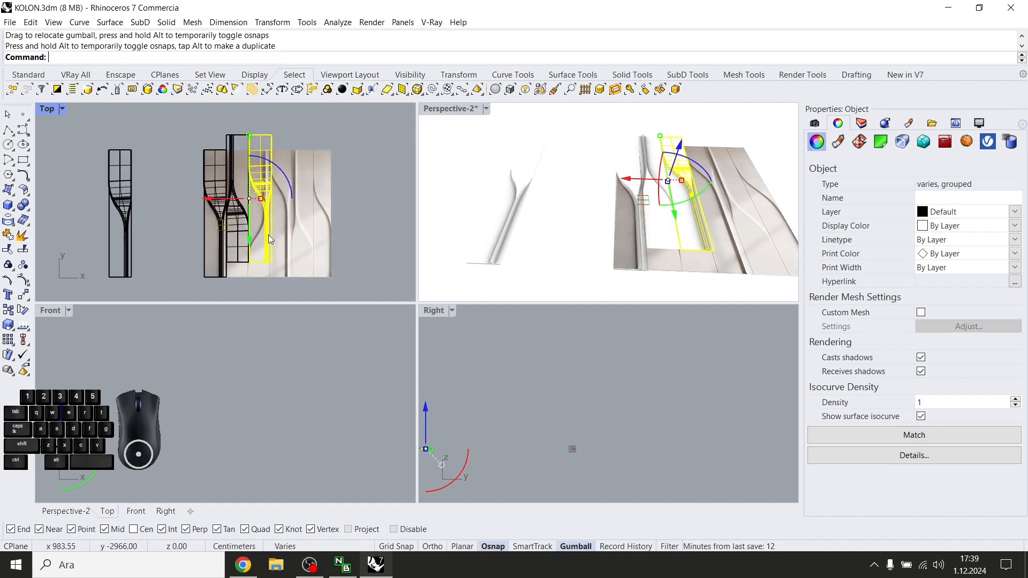
Move the newly rotated third module down, clear of the reference picture in the Top view
{"action": "left_click_drag", "start_coordinate": [259, 262], "coordinate": [314, 247]}
{"action": "scroll", "coordinate": [346, 244], "scroll_direction": "down", "scroll_amount": 4}
{"action": "right_click_drag", "start_coordinate": [353, 266], "coordinate": [322, 211]}
{"action": "left_click_drag", "start_coordinate": [314, 246], "coordinate": [314, 248]}
{"action": "left_click", "coordinate": [300, 245]}
{"action": "scroll", "coordinate": [266, 230], "scroll_direction": "up", "scroll_amount": 2}
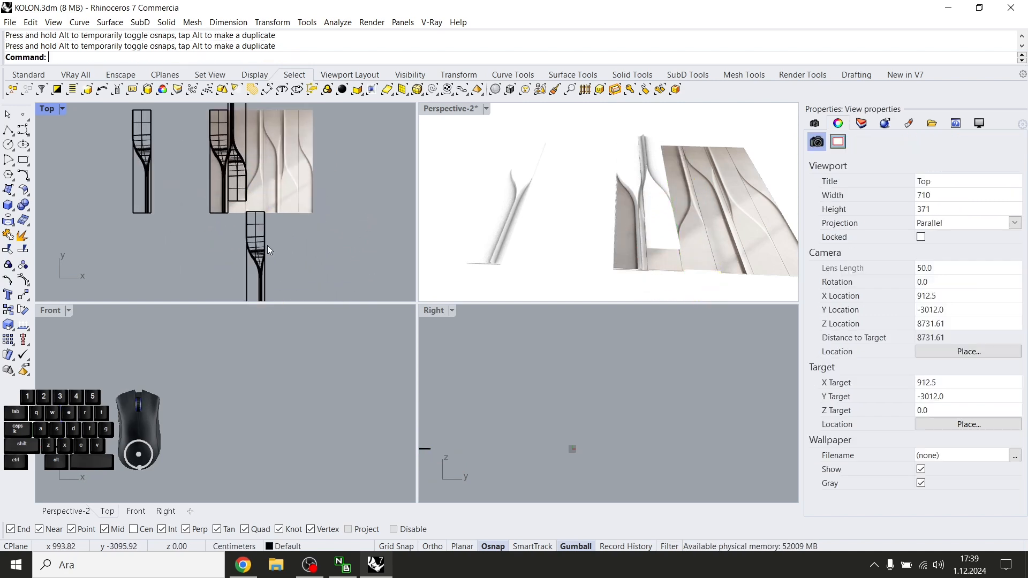
Mirror the third module across a horizontal line through its middle and delete the original
{"action": "left_click", "coordinate": [263, 246]}
{"action": "right_click_drag", "start_coordinate": [284, 261], "coordinate": [293, 230]}
{"action": "type", "text": "mirror"}
{"action": "key", "text": "Return"}
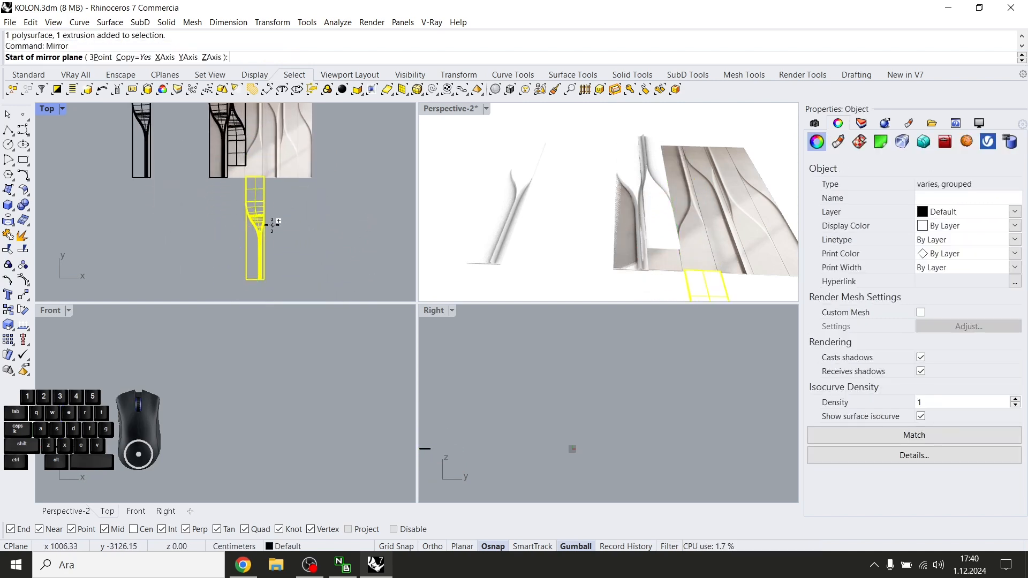
{"action": "left_click", "coordinate": [263, 222]}
{"action": "left_click", "coordinate": [321, 223], "text": "shift"}
{"action": "right_click_drag", "start_coordinate": [298, 229], "coordinate": [297, 265]}
{"action": "key", "text": "Delete"}
Place the mirrored module against the second module's right side, shifted downward to follow the picture's third strip
{"action": "left_click", "coordinate": [260, 255]}
{"action": "left_click_drag", "start_coordinate": [255, 253], "coordinate": [255, 200], "text": "ctrl"}
{"action": "left_click_drag", "start_coordinate": [255, 161], "coordinate": [275, 111]}
{"action": "scroll", "coordinate": [251, 167], "scroll_direction": "up", "scroll_amount": 6}
{"action": "scroll", "coordinate": [278, 179], "scroll_direction": "down", "scroll_amount": 2}
{"action": "right_click_drag", "start_coordinate": [286, 187], "coordinate": [276, 225]}
{"action": "right_click_drag", "start_coordinate": [260, 152], "coordinate": [259, 163]}
{"action": "left_click_drag", "start_coordinate": [252, 121], "coordinate": [302, 152]}
{"action": "left_click", "coordinate": [320, 190]}
{"action": "scroll", "coordinate": [319, 191], "scroll_direction": "down", "scroll_amount": 2}
{"action": "right_click_drag", "start_coordinate": [310, 207], "coordinate": [287, 200]}
{"action": "right_click_drag", "start_coordinate": [253, 201], "coordinate": [279, 216]}
{"action": "scroll", "coordinate": [227, 157], "scroll_direction": "up", "scroll_amount": 8}
{"action": "scroll", "coordinate": [266, 165], "scroll_direction": "down", "scroll_amount": 4}
{"action": "scroll", "coordinate": [279, 215], "scroll_direction": "down", "scroll_amount": 1}
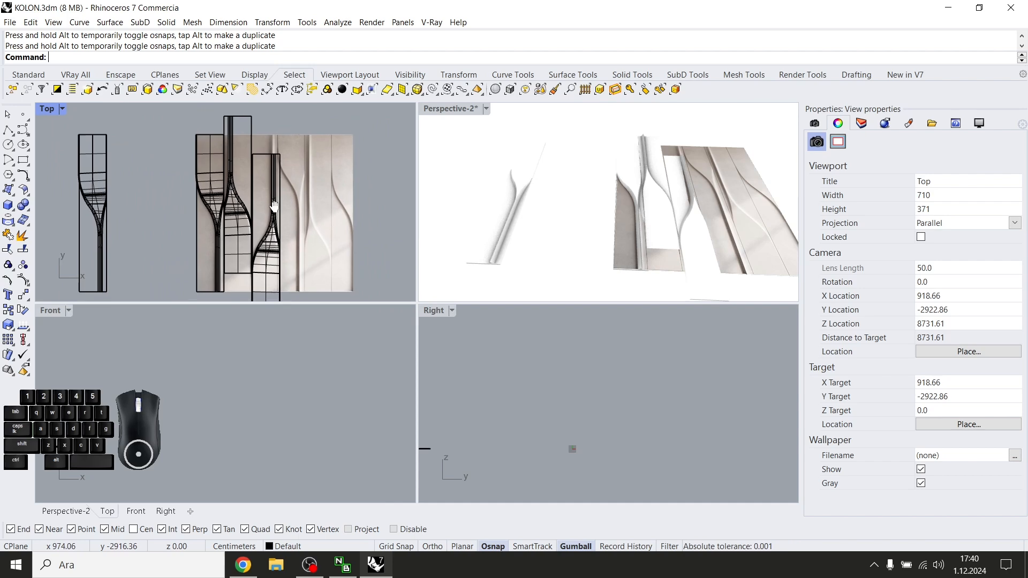
Try to rotate a copy of the third module 180°, and undo the rotation
{"action": "left_click", "coordinate": [210, 209]}
{"action": "left_click", "coordinate": [279, 238]}
{"action": "left_click", "coordinate": [271, 236]}
{"action": "left_click_drag", "start_coordinate": [259, 276], "coordinate": [265, 127], "text": "alt"}
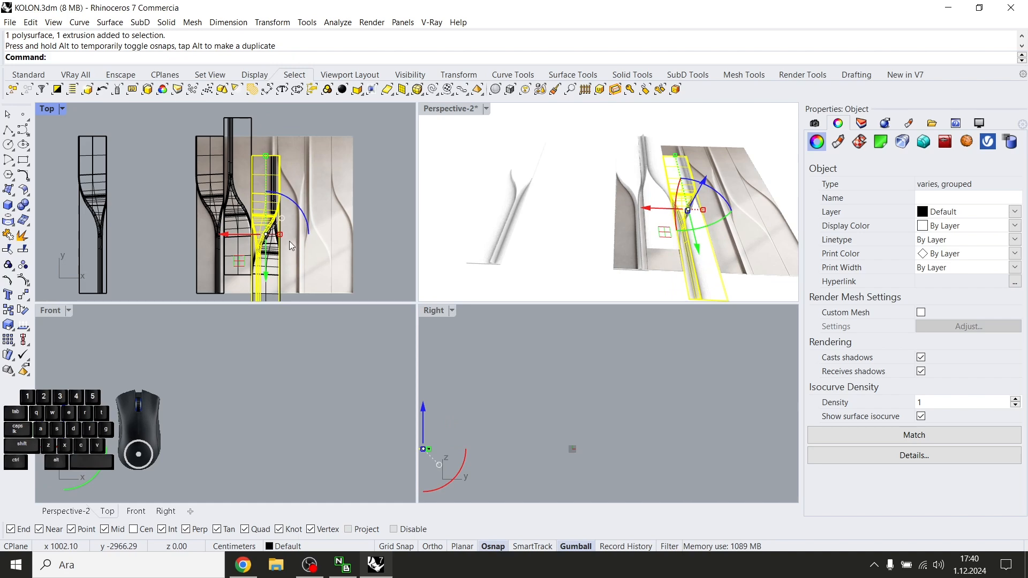
{"action": "key", "text": "ctrl+z"}
Duplicate the second module rotated 180° and place the duplicate against the third module's right side
{"action": "left_click", "coordinate": [233, 194]}
{"action": "left_click_drag", "start_coordinate": [225, 236], "coordinate": [242, 158], "text": "alt"}
{"action": "left_click_drag", "start_coordinate": [199, 230], "coordinate": [288, 118]}
{"action": "scroll", "coordinate": [297, 222], "scroll_direction": "up", "scroll_amount": 7}
{"action": "scroll", "coordinate": [300, 229], "scroll_direction": "down", "scroll_amount": 3}
{"action": "scroll", "coordinate": [266, 120], "scroll_direction": "up", "scroll_amount": 8, "text": "ctrl"}
{"action": "scroll", "coordinate": [284, 118], "scroll_direction": "down", "scroll_amount": 4}
{"action": "right_click_drag", "start_coordinate": [294, 284], "coordinate": [268, 215]}
{"action": "left_click_drag", "start_coordinate": [214, 218], "coordinate": [255, 212]}
{"action": "scroll", "coordinate": [295, 195], "scroll_direction": "down", "scroll_amount": 6}
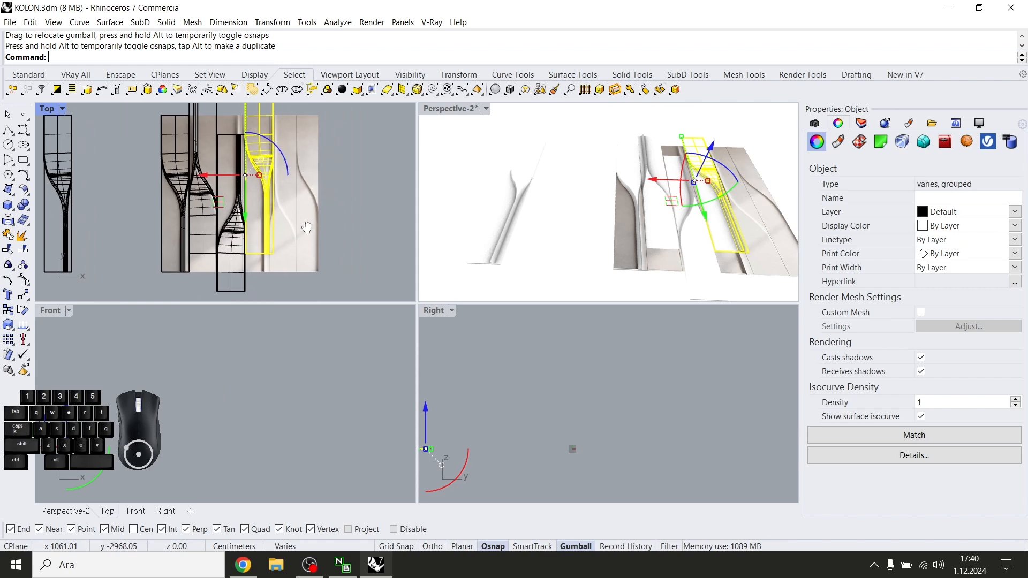
Mirror the third module across the fourth module's vertical centerline to form the fifth strip
{"action": "key", "text": "Escape"}
{"action": "scroll", "coordinate": [290, 222], "scroll_direction": "up", "scroll_amount": 3}
{"action": "scroll", "coordinate": [293, 246], "scroll_direction": "down", "scroll_amount": 3}
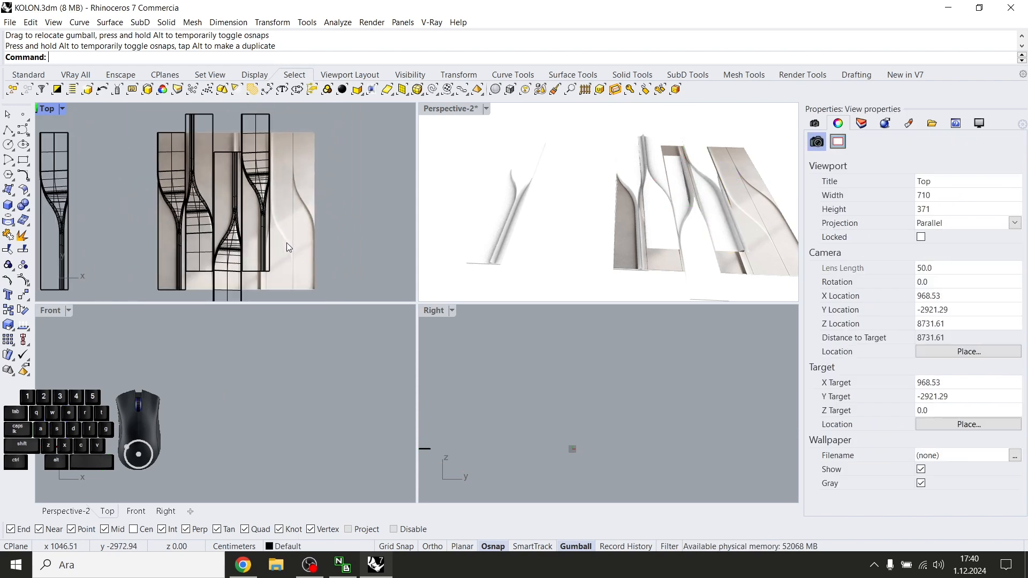
{"action": "left_click", "coordinate": [247, 252]}
{"action": "right_click_drag", "start_coordinate": [276, 251], "coordinate": [275, 230]}
{"action": "type", "text": "Mirror"}
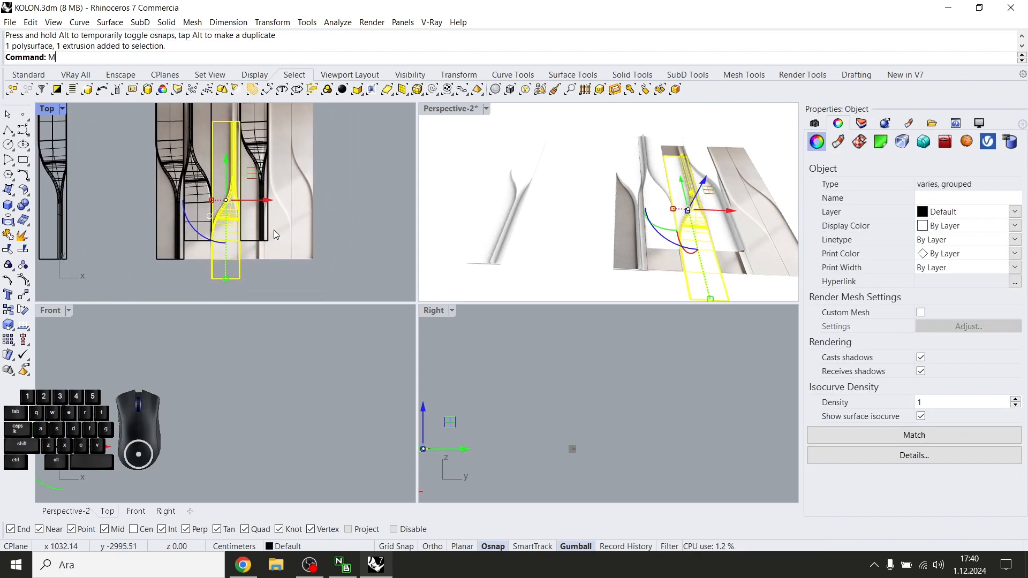
{"action": "key", "text": "Return"}
{"action": "left_click", "coordinate": [257, 242]}
{"action": "left_click", "coordinate": [257, 280]}
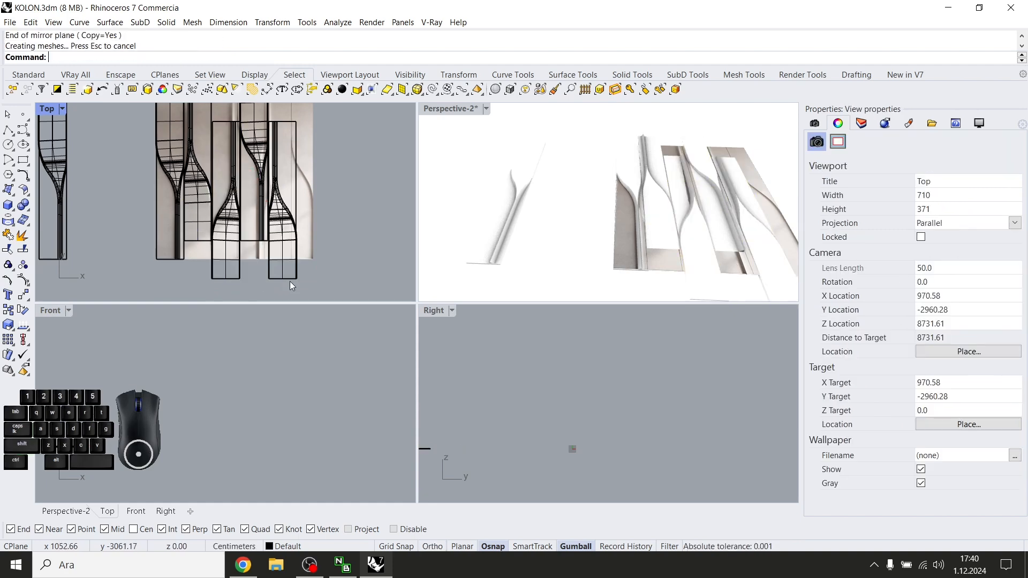
Mirror a copy of the fifth module across its horizontal midline and set it right of the picture, rotated 180°
{"action": "left_click", "coordinate": [285, 270]}
{"action": "left_click", "coordinate": [301, 273]}
{"action": "left_click", "coordinate": [291, 266]}
{"action": "right_click", "coordinate": [327, 207]}
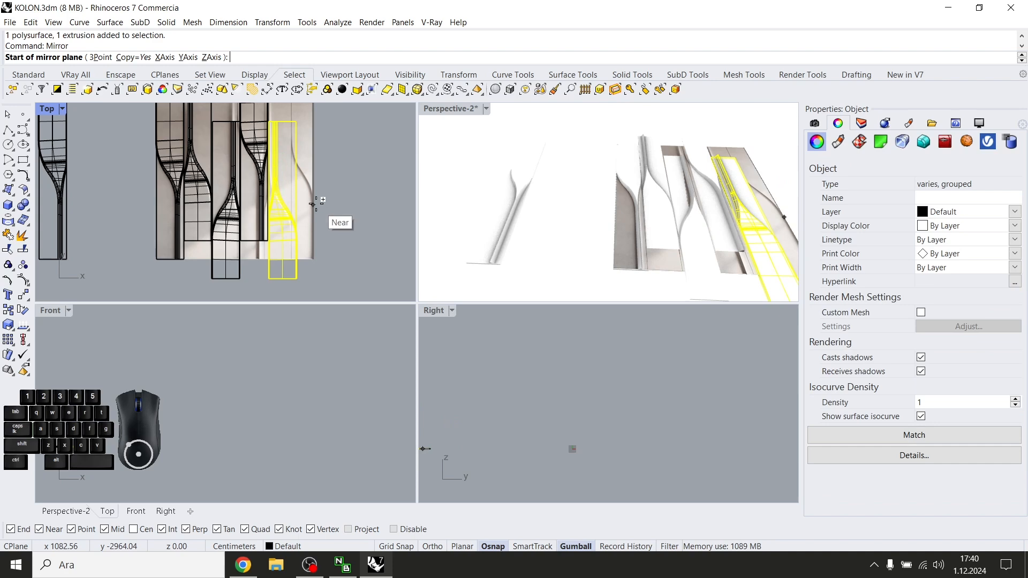
{"action": "left_click", "coordinate": [296, 200]}
{"action": "left_click", "coordinate": [390, 201], "text": "shift"}
{"action": "left_click_drag", "start_coordinate": [289, 192], "coordinate": [342, 109]}
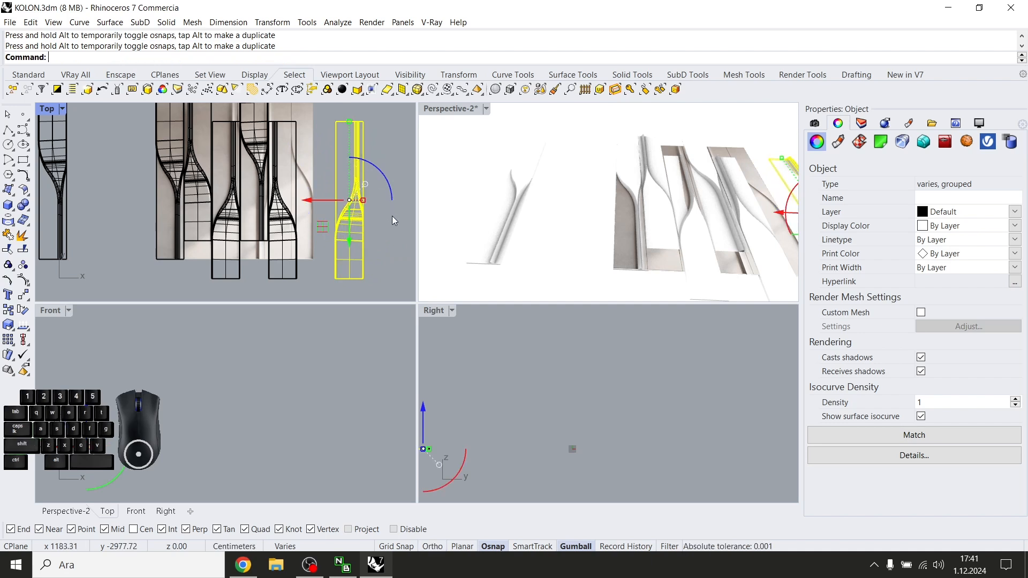
Flip the spare module beside the picture across its vertical centerline and delete the original
{"action": "type", "text": "mirror"}
{"action": "key", "text": "Return"}
{"action": "left_click", "coordinate": [349, 279]}
{"action": "left_click", "coordinate": [351, 253], "text": "shift"}
{"action": "key", "text": "Delete"}
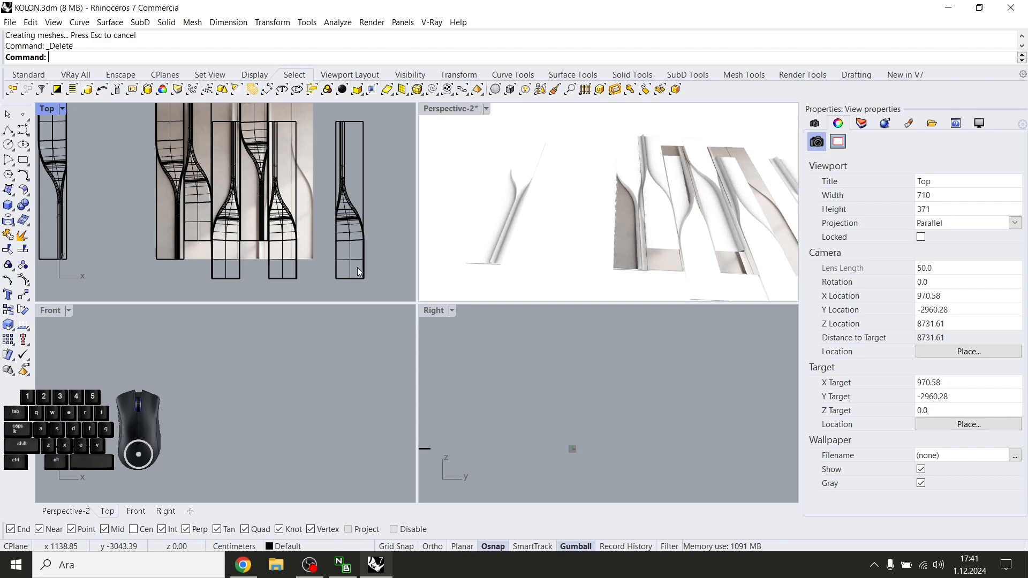
Flip the spare module across its horizontal midline and delete the original
{"action": "left_click", "coordinate": [358, 213]}
{"action": "key", "text": "Return"}
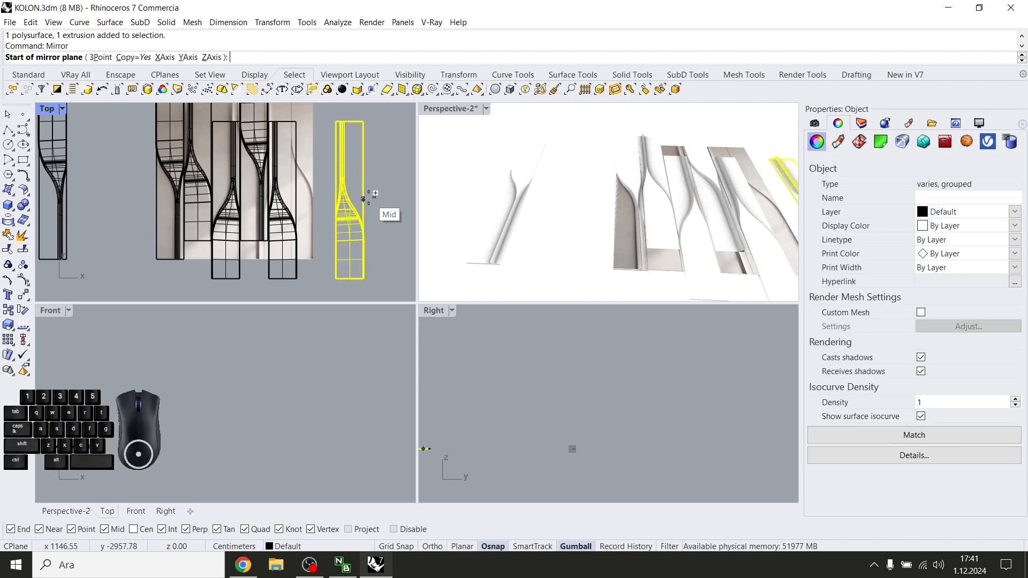
{"action": "left_click", "coordinate": [364, 200]}
{"action": "left_click", "coordinate": [405, 200]}
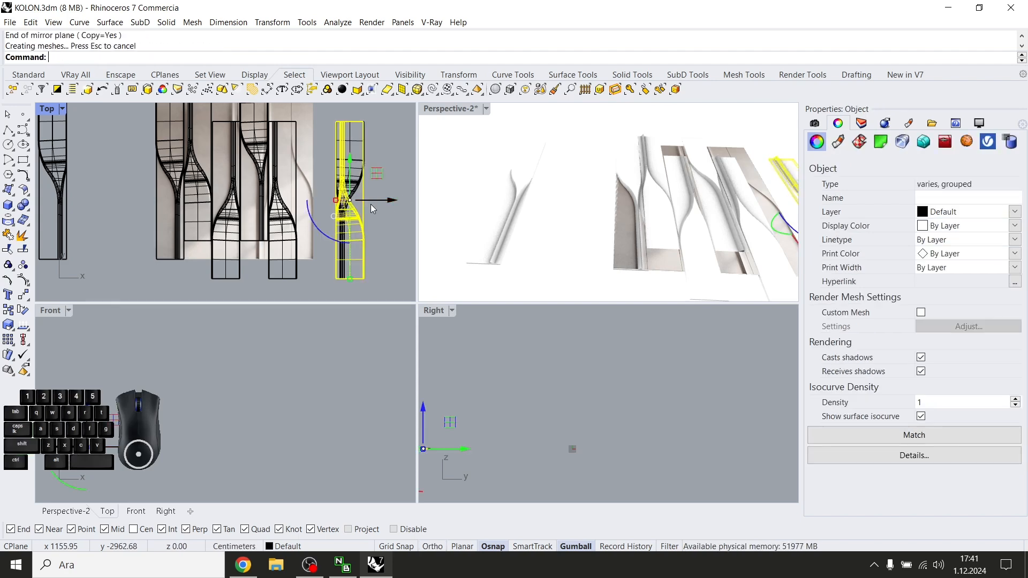
{"action": "key", "text": "Delete"}
Rotate the spare module 180° in the Top view
{"action": "left_click_drag", "start_coordinate": [326, 134], "coordinate": [325, 133]}
{"action": "left_click", "coordinate": [337, 236]}
{"action": "right_click_drag", "start_coordinate": [332, 241], "coordinate": [330, 263]}
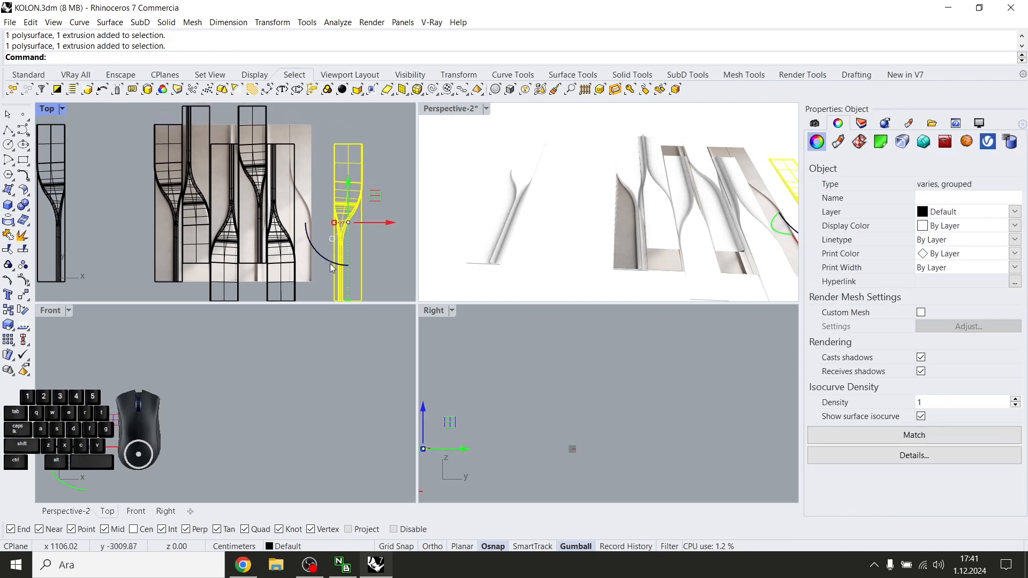
{"action": "left_click_drag", "start_coordinate": [347, 265], "coordinate": [347, 123]}
Mirror the spare module across a vertical line just beyond its right side and delete the original
{"action": "right_click_drag", "start_coordinate": [373, 206], "coordinate": [346, 201]}
{"action": "type", "text": "Mi"}
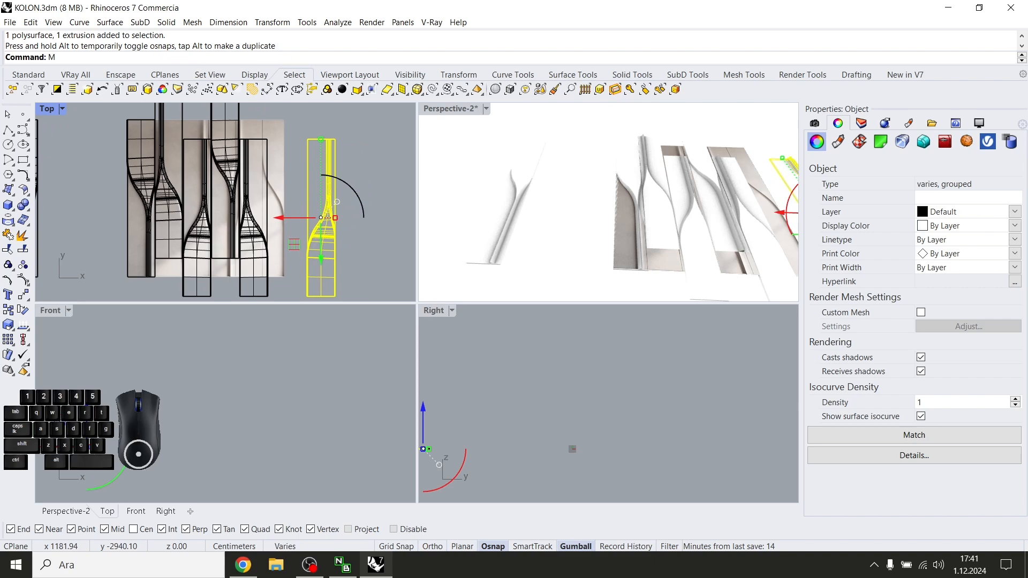
{"action": "key", "text": "Return"}
{"action": "left_click", "coordinate": [350, 220]}
{"action": "left_click", "coordinate": [350, 205], "text": "shift"}
{"action": "key", "text": "Delete"}
Mirror the spare module across its horizontal midline and a vertical line on its left, deleting the source modules
{"action": "left_click", "coordinate": [378, 237]}
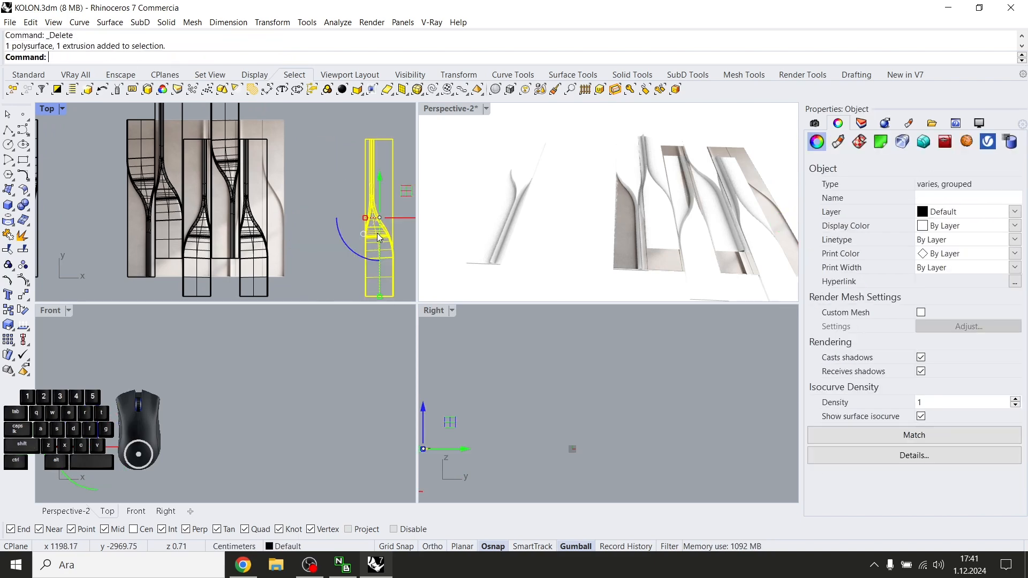
{"action": "key", "text": "Return"}
{"action": "left_click", "coordinate": [393, 218]}
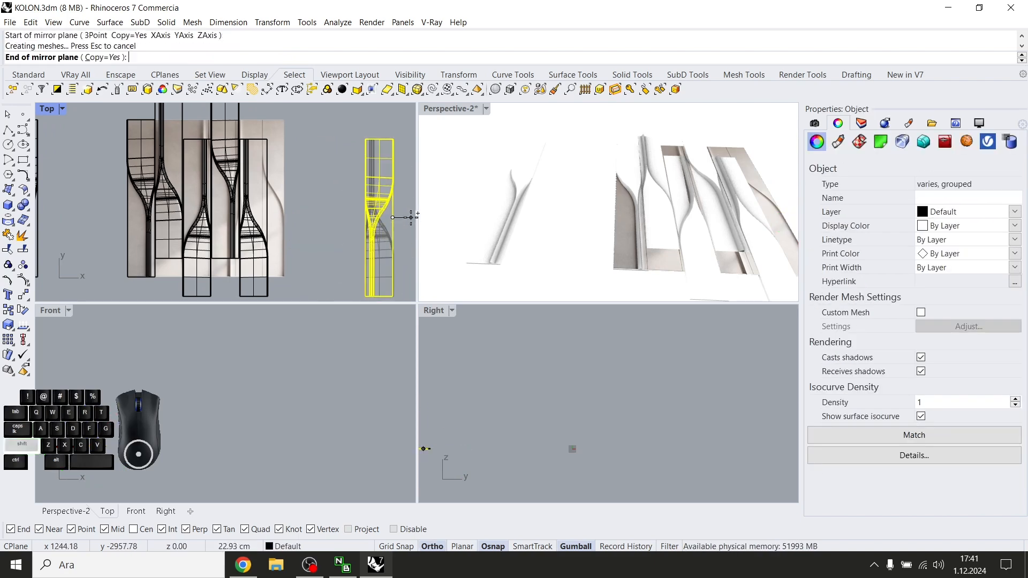
{"action": "left_click", "coordinate": [411, 217], "text": "shift"}
{"action": "left_click", "coordinate": [390, 209]}
{"action": "key", "text": "Return"}
{"action": "left_click", "coordinate": [344, 198]}
{"action": "left_click", "coordinate": [343, 145], "text": "shift"}
{"action": "key", "text": "Delete"}
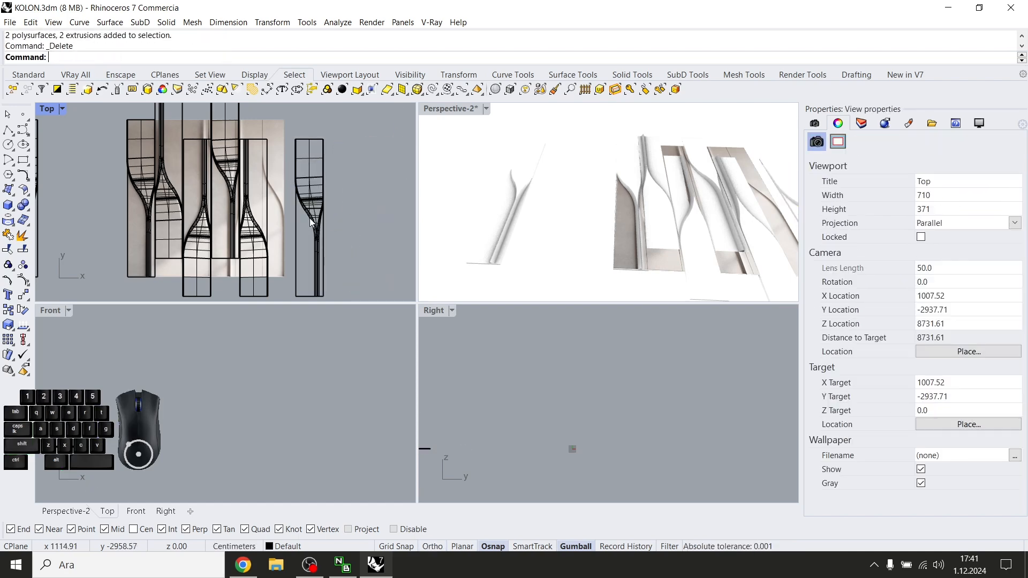
Place the spare module against the fifth module's right side, level with the reference picture's lower edge
{"action": "left_click", "coordinate": [309, 223]}
{"action": "left_click_drag", "start_coordinate": [343, 218], "coordinate": [285, 225]}
{"action": "scroll", "coordinate": [282, 220], "scroll_direction": "up", "scroll_amount": 9}
{"action": "scroll", "coordinate": [285, 222], "scroll_direction": "down", "scroll_amount": 2}
{"action": "right_click_drag", "start_coordinate": [315, 225], "coordinate": [351, 240]}
{"action": "left_click_drag", "start_coordinate": [368, 231], "coordinate": [296, 228], "text": "ctrl"}
{"action": "left_click_drag", "start_coordinate": [335, 228], "coordinate": [392, 191]}
{"action": "scroll", "coordinate": [298, 207], "scroll_direction": "down", "scroll_amount": 4}
{"action": "scroll", "coordinate": [363, 211], "scroll_direction": "down", "scroll_amount": 4}
{"action": "key", "text": "Escape"}
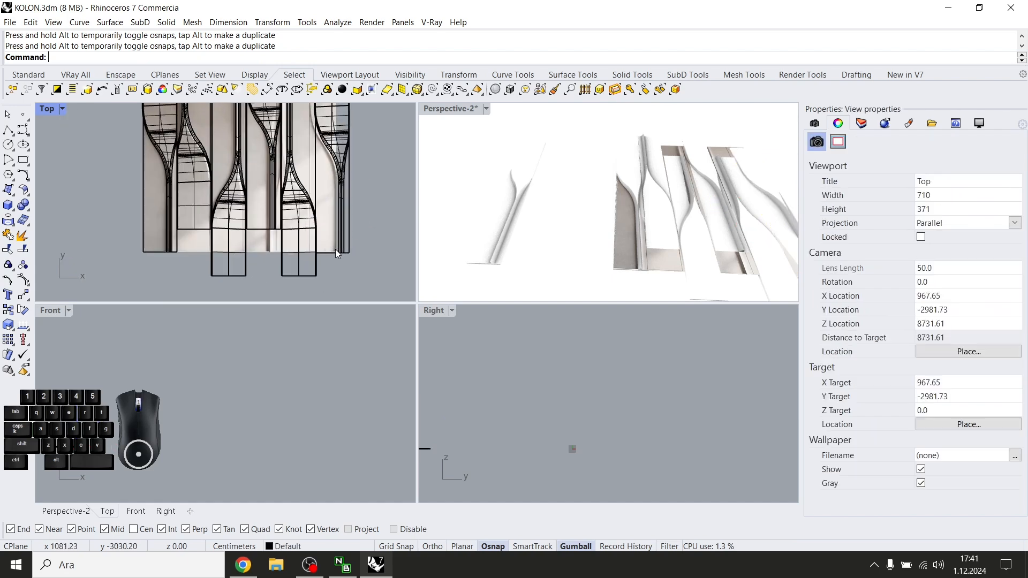
{"action": "scroll", "coordinate": [343, 223], "scroll_direction": "down", "scroll_amount": 3}
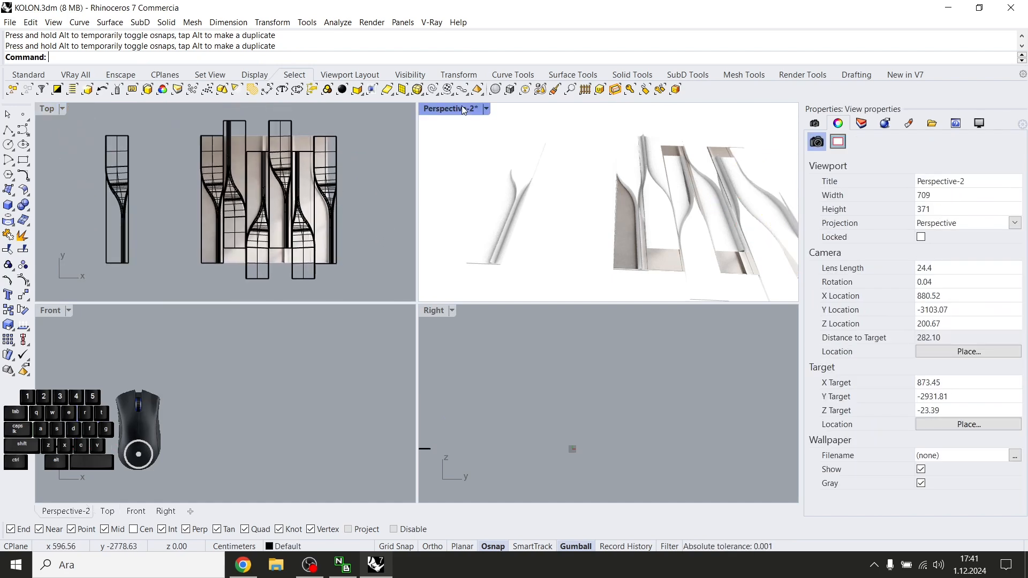
Maximize the Perspective view and move the last five strip modules off the picture to its right
{"action": "double_click", "coordinate": [464, 110]}
{"action": "scroll", "coordinate": [536, 273], "scroll_direction": "down", "scroll_amount": 2}
{"action": "left_click_drag", "start_coordinate": [348, 130], "coordinate": [711, 403]}
{"action": "right_click_drag", "start_coordinate": [589, 345], "coordinate": [457, 297]}
{"action": "key", "text": "alt"}
{"action": "left_click_drag", "start_coordinate": [382, 239], "coordinate": [562, 315]}
{"action": "key", "text": "Escape"}
{"action": "right_click_drag", "start_coordinate": [562, 315], "coordinate": [458, 308]}
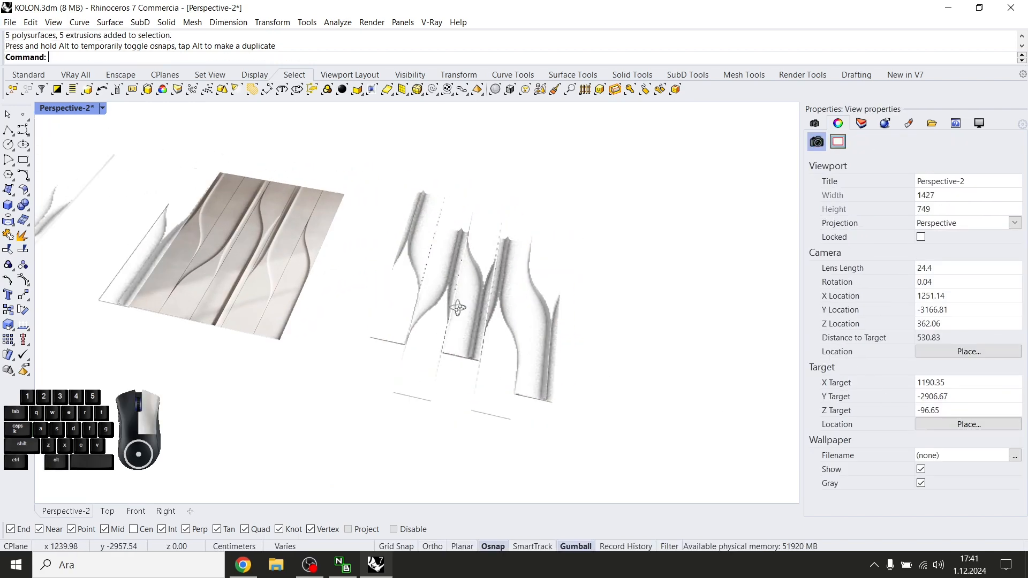
Set the Perspective viewport's solid background color to dark gray
{"action": "left_click", "coordinate": [980, 124]}
{"action": "left_click", "coordinate": [946, 200]}
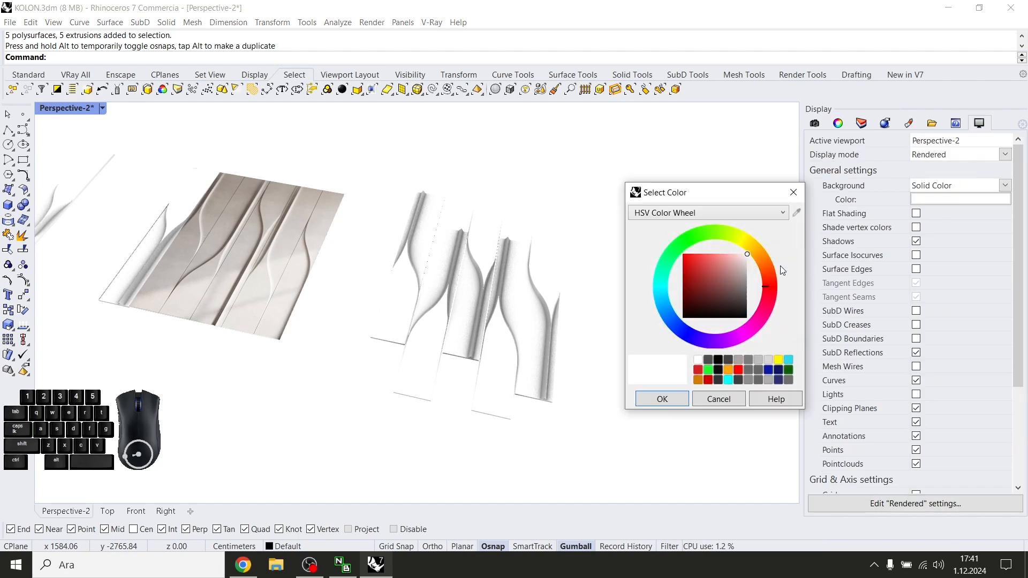
{"action": "left_click", "coordinate": [662, 399]}
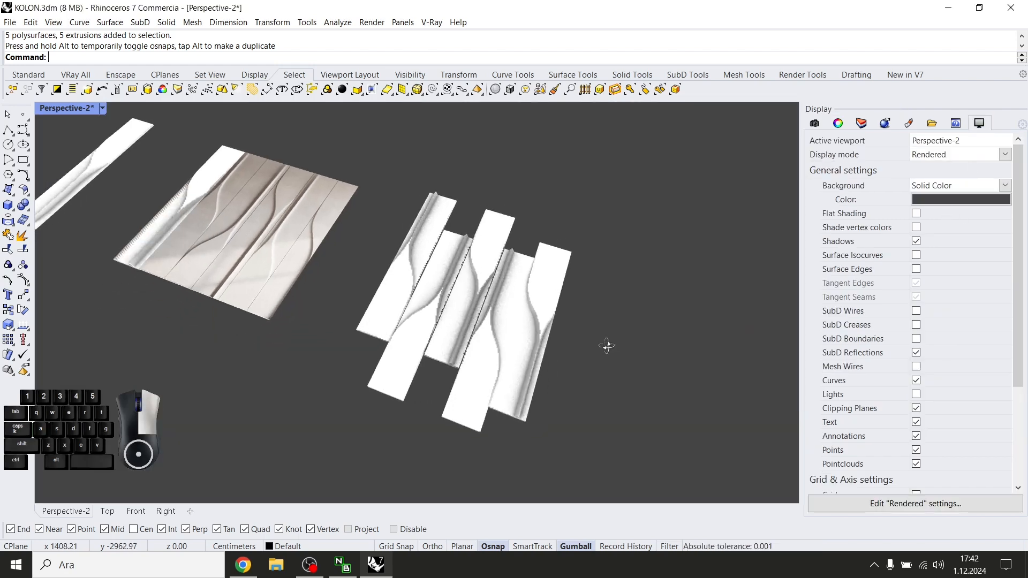
Hide the strip module still lying on the reference picture and restore the four-view layout
{"action": "left_click", "coordinate": [186, 202]}
{"action": "key", "text": "ctrl+h"}
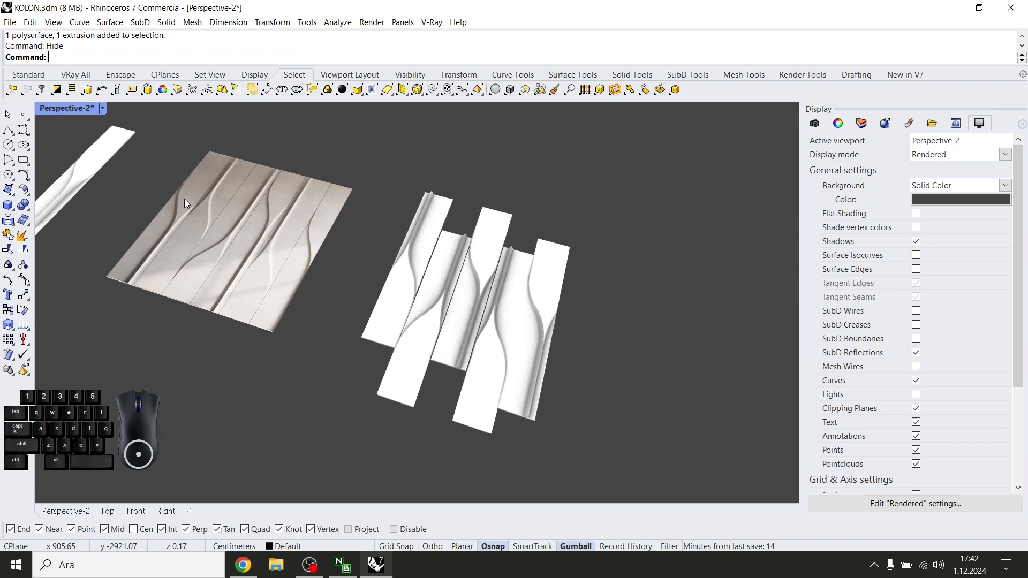
{"action": "double_click", "coordinate": [55, 109]}
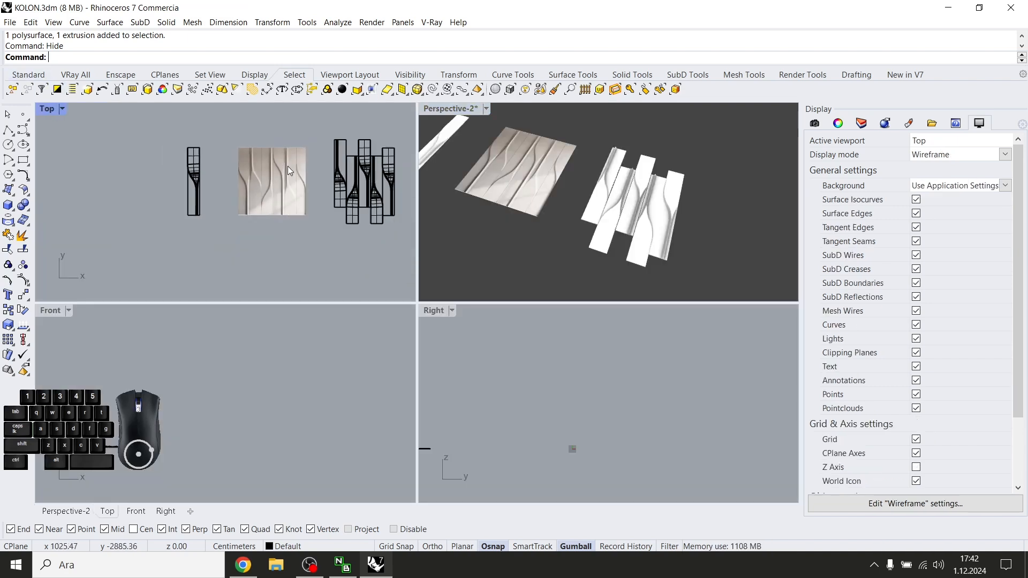
Try to move the upper end of the leftmost raised strip in the Top view, and undo the moves
{"action": "left_click_drag", "start_coordinate": [184, 137], "coordinate": [243, 160], "text": "ctrl+shift"}
{"action": "left_click_drag", "start_coordinate": [221, 115], "coordinate": [213, 157]}
{"action": "left_click", "coordinate": [249, 183]}
{"action": "scroll", "coordinate": [220, 173], "scroll_direction": "up", "scroll_amount": 8}
{"action": "left_click", "coordinate": [220, 171]}
{"action": "scroll", "coordinate": [221, 168], "scroll_direction": "down", "scroll_amount": 6}
{"action": "key", "text": "ctrl+z"}
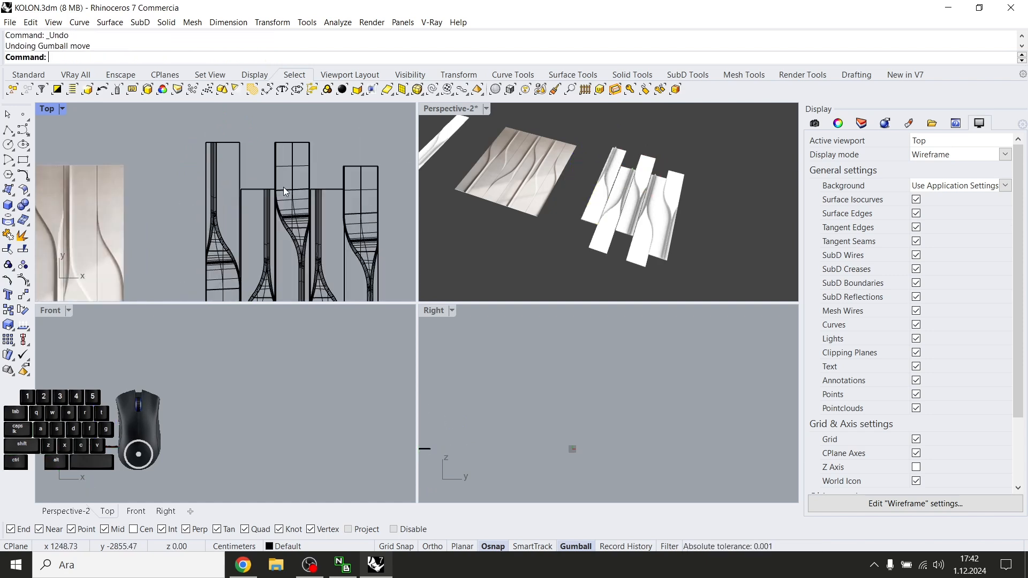
{"action": "left_click_drag", "start_coordinate": [182, 126], "coordinate": [270, 168], "text": "ctrl+shift"}
{"action": "left_click_drag", "start_coordinate": [223, 109], "coordinate": [256, 188]}
{"action": "key", "text": "ctrl+z"}
Try to shorten the middle raised strip by moving its upper end faces level with its neighbors, and undo the move
{"action": "scroll", "coordinate": [257, 182], "scroll_direction": "down", "scroll_amount": 4}
{"action": "scroll", "coordinate": [252, 144], "scroll_direction": "up", "scroll_amount": 6}
{"action": "left_click_drag", "start_coordinate": [249, 138], "coordinate": [307, 164], "text": "ctrl+shift"}
{"action": "left_click_drag", "start_coordinate": [276, 112], "coordinate": [336, 195]}
{"action": "scroll", "coordinate": [336, 198], "scroll_direction": "down", "scroll_amount": 2}
{"action": "scroll", "coordinate": [343, 207], "scroll_direction": "up", "scroll_amount": 4}
{"action": "key", "text": "Escape"}
{"action": "left_click_drag", "start_coordinate": [271, 159], "coordinate": [266, 153]}
{"action": "key", "text": "Escape"}
{"action": "left_click", "coordinate": [265, 157], "text": "ctrl+shift"}
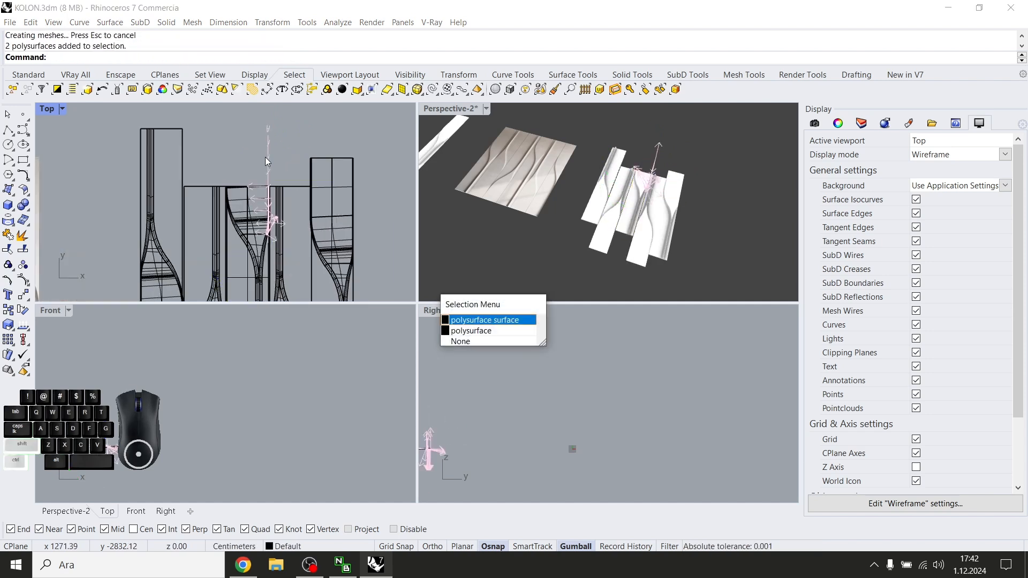
{"action": "left_click", "coordinate": [299, 148]}
{"action": "key", "text": "ctrl+z"}
Show the hidden first strip module on the reference picture again, leaving other hidden objects hidden
{"action": "scroll", "coordinate": [262, 158], "scroll_direction": "down", "scroll_amount": 6}
{"action": "scroll", "coordinate": [252, 179], "scroll_direction": "down", "scroll_amount": 1}
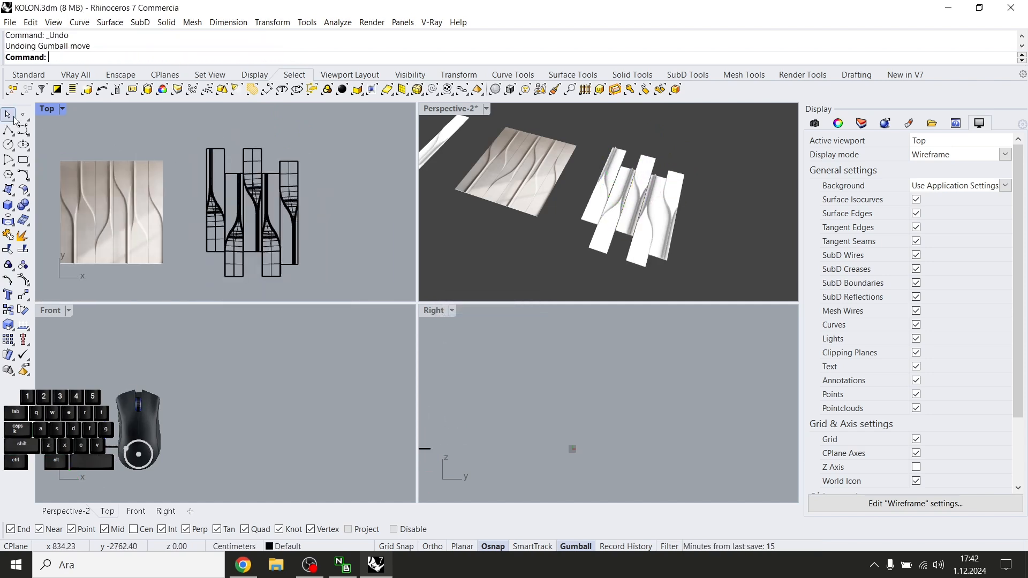
{"action": "scroll", "coordinate": [268, 243], "scroll_direction": "up", "scroll_amount": 6}
{"action": "scroll", "coordinate": [244, 259], "scroll_direction": "down", "scroll_amount": 4}
{"action": "middle_click_drag", "start_coordinate": [224, 241], "coordinate": [241, 259]}
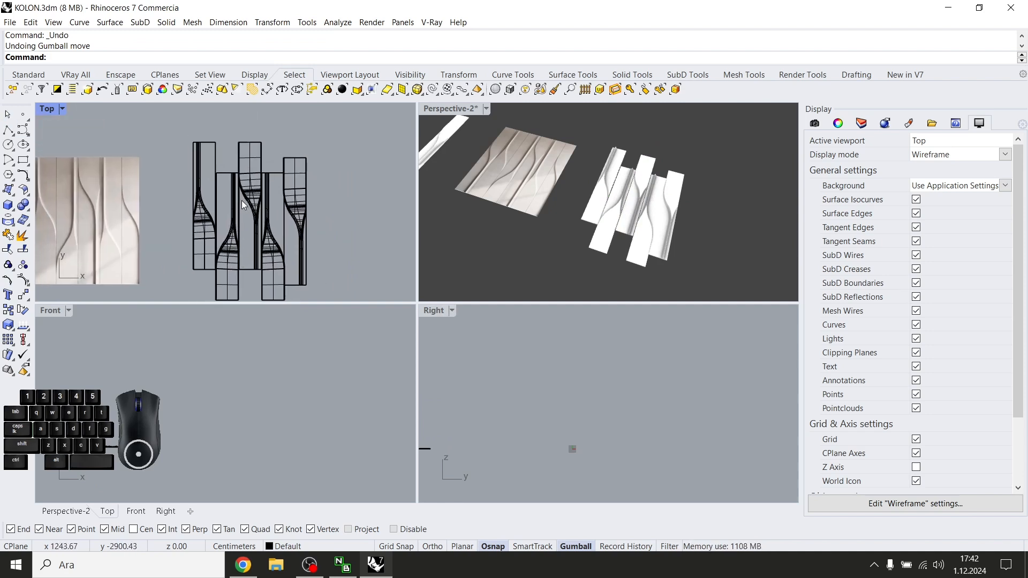
{"action": "scroll", "coordinate": [243, 201], "scroll_direction": "down", "scroll_amount": 1}
{"action": "middle_click_drag", "start_coordinate": [142, 237], "coordinate": [244, 214]}
{"action": "left_click", "coordinate": [411, 75]}
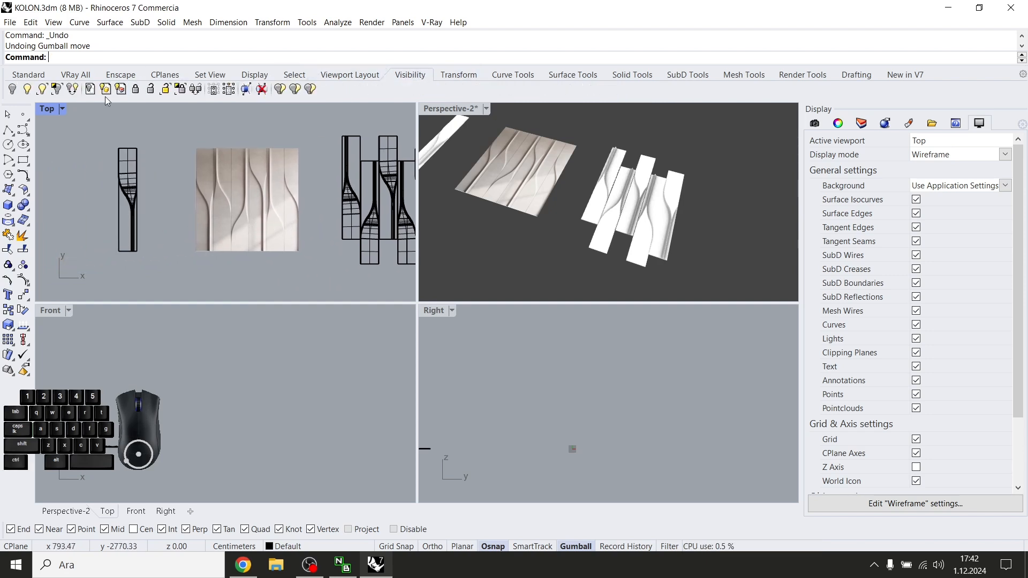
{"action": "left_click", "coordinate": [56, 89]}
{"action": "right_click", "coordinate": [212, 193]}
{"action": "left_click", "coordinate": [212, 196]}
Move the first strip module 250 cm to the right so it joins the other five modules
{"action": "left_click_drag", "start_coordinate": [245, 200], "coordinate": [332, 137]}
{"action": "type", "text": "250"}
{"action": "right_click_drag", "start_coordinate": [316, 188], "coordinate": [242, 183]}
{"action": "left_click", "coordinate": [227, 188]}
{"action": "scroll", "coordinate": [258, 172], "scroll_direction": "up", "scroll_amount": 2}
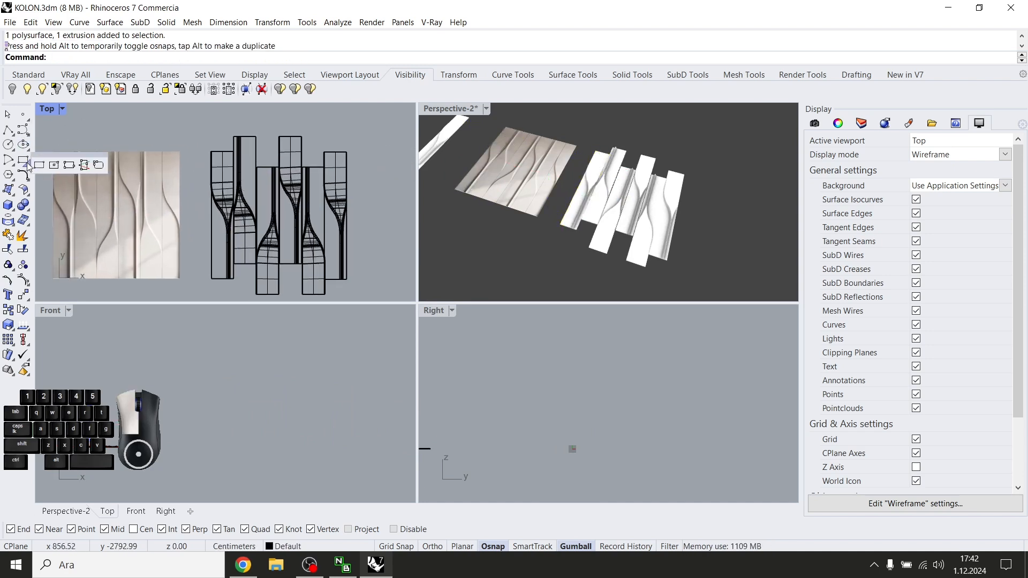
Draw a rectangle from the first module's upper-left corner to the last module's lower-right corner in the Top view
{"action": "left_click", "coordinate": [39, 164]}
{"action": "left_click", "coordinate": [211, 151]}
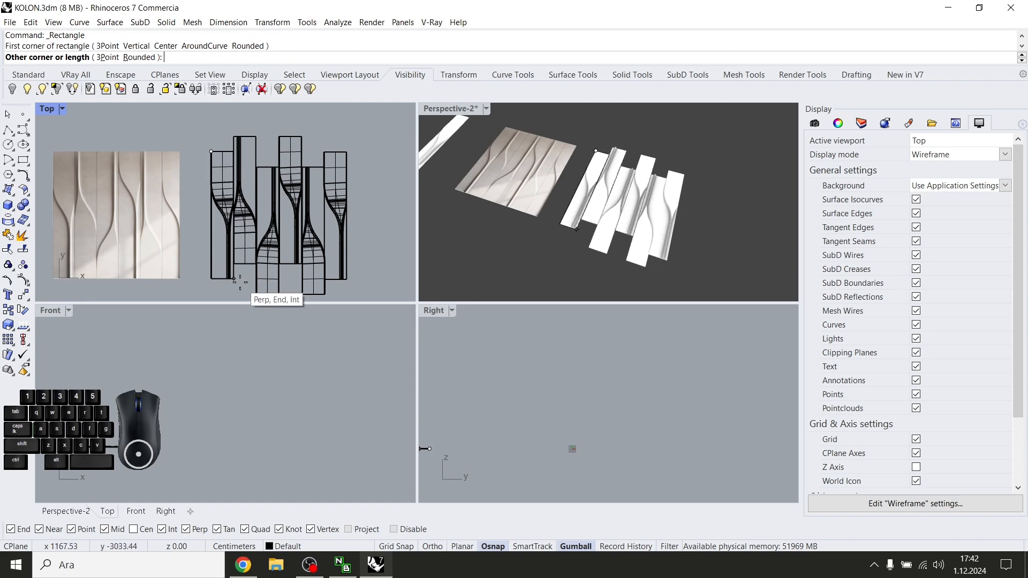
{"action": "scroll", "coordinate": [234, 279], "scroll_direction": "up", "scroll_amount": 6}
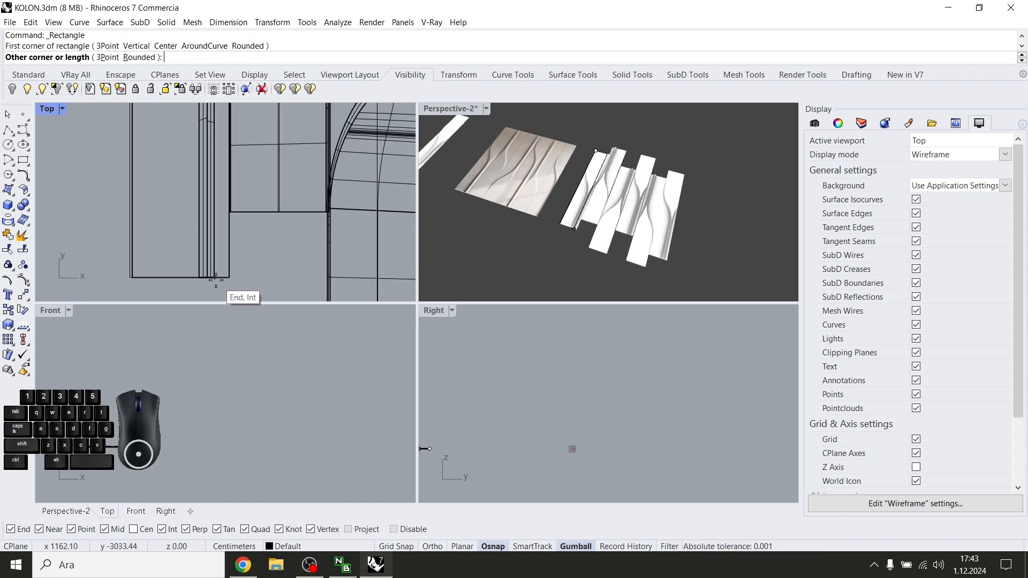
{"action": "scroll", "coordinate": [259, 268], "scroll_direction": "down", "scroll_amount": 4}
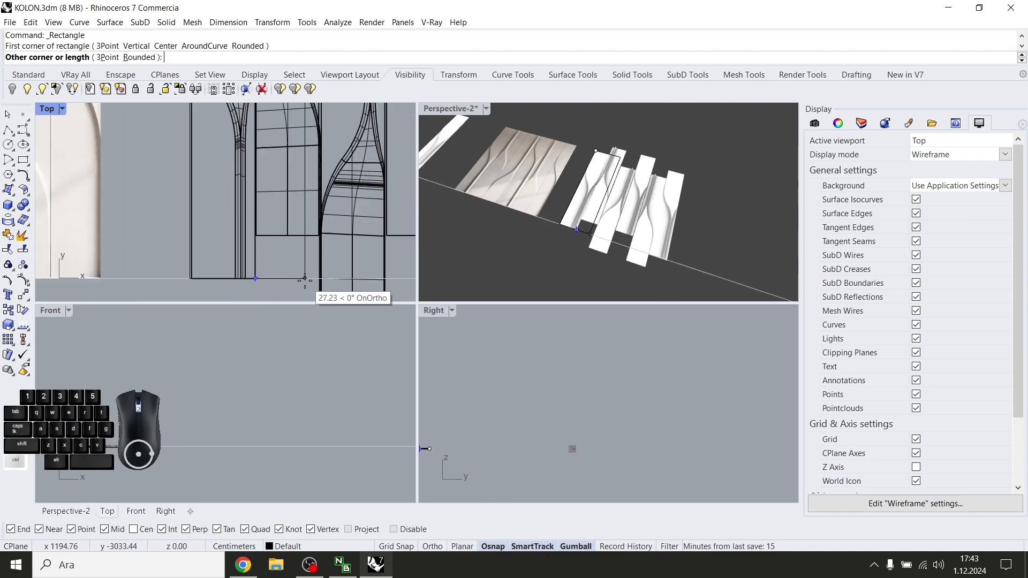
{"action": "scroll", "coordinate": [293, 267], "scroll_direction": "down", "scroll_amount": 6}
{"action": "scroll", "coordinate": [355, 274], "scroll_direction": "up", "scroll_amount": 8}
{"action": "left_click", "coordinate": [356, 264]}
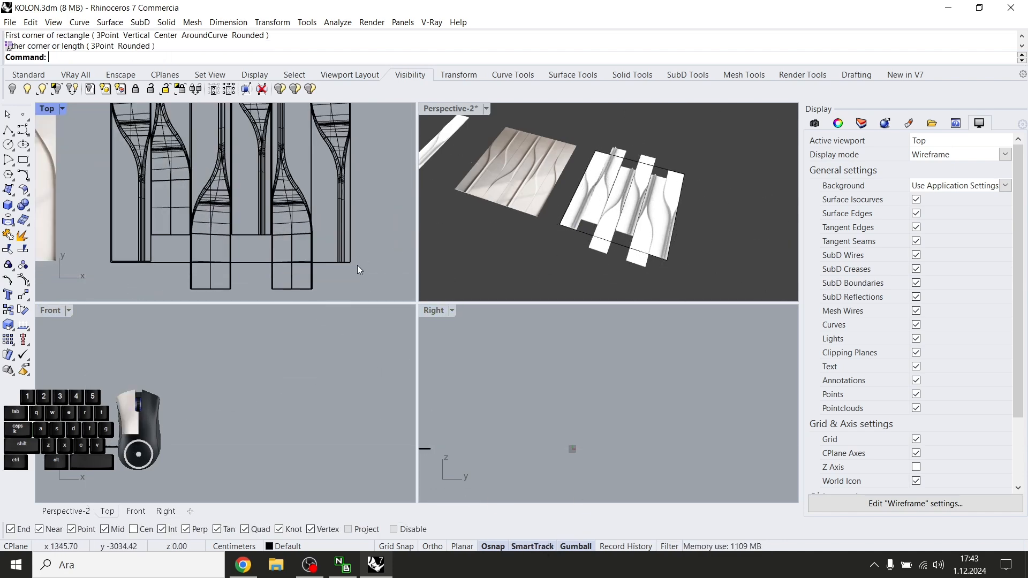
Trim the third and fifth modules with the rectangular outline, removing the portions that extend beyond its lower edge
{"action": "scroll", "coordinate": [355, 259], "scroll_direction": "down", "scroll_amount": 4}
{"action": "left_click", "coordinate": [281, 259]}
{"action": "type", "text": "tr"}
{"action": "right_click_drag", "start_coordinate": [284, 256], "coordinate": [282, 278]}
{"action": "scroll", "coordinate": [282, 278], "scroll_direction": "down", "scroll_amount": 2}
{"action": "key", "text": "Return"}
{"action": "left_click_drag", "start_coordinate": [317, 134], "coordinate": [234, 153]}
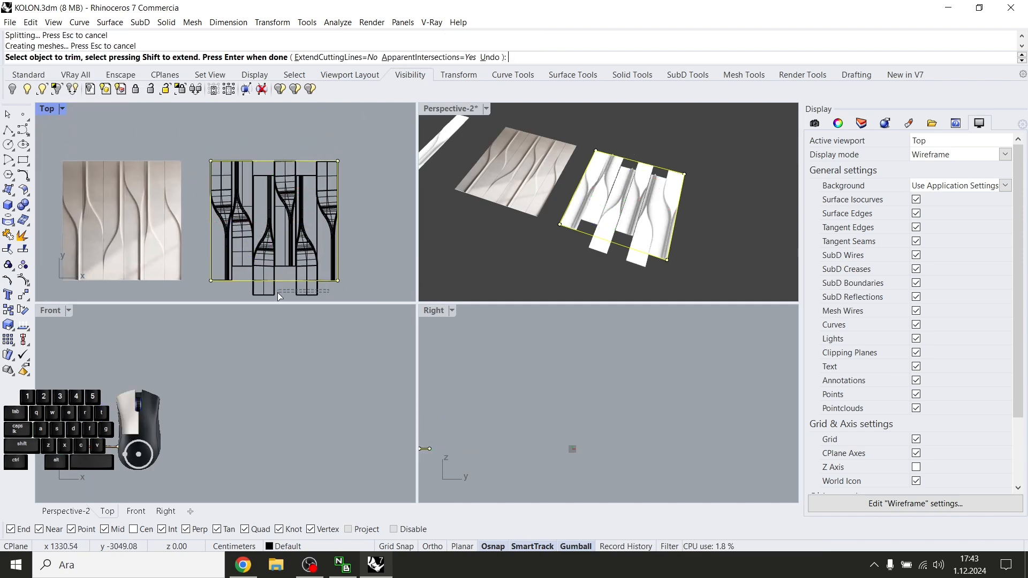
{"action": "left_click_drag", "start_coordinate": [294, 295], "coordinate": [252, 294]}
{"action": "key", "text": "Return"}
Hide the rectangular outline around the modules
{"action": "left_click_drag", "start_coordinate": [200, 141], "coordinate": [372, 287]}
{"action": "type", "text": "C"}
{"action": "left_click", "coordinate": [369, 286]}
{"action": "left_click", "coordinate": [283, 281]}
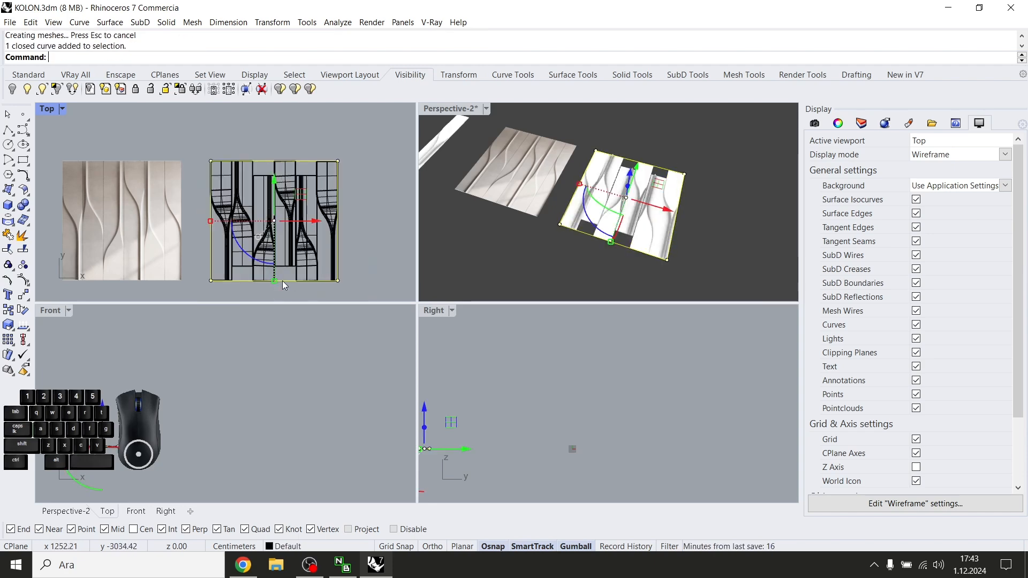
{"action": "type", "text": "InterpCrv"}
{"action": "key", "text": "Return"}
{"action": "key", "text": "Escape"}
{"action": "type", "text": "Hide"}
{"action": "key", "text": "Return"}
Extend the lower ends of the second and fourth modules down to the neighboring modules' lower edge in the Top view
{"action": "scroll", "coordinate": [278, 277], "scroll_direction": "up", "scroll_amount": 6}
{"action": "scroll", "coordinate": [246, 271], "scroll_direction": "down", "scroll_amount": 4}
{"action": "left_click", "coordinate": [224, 200]}
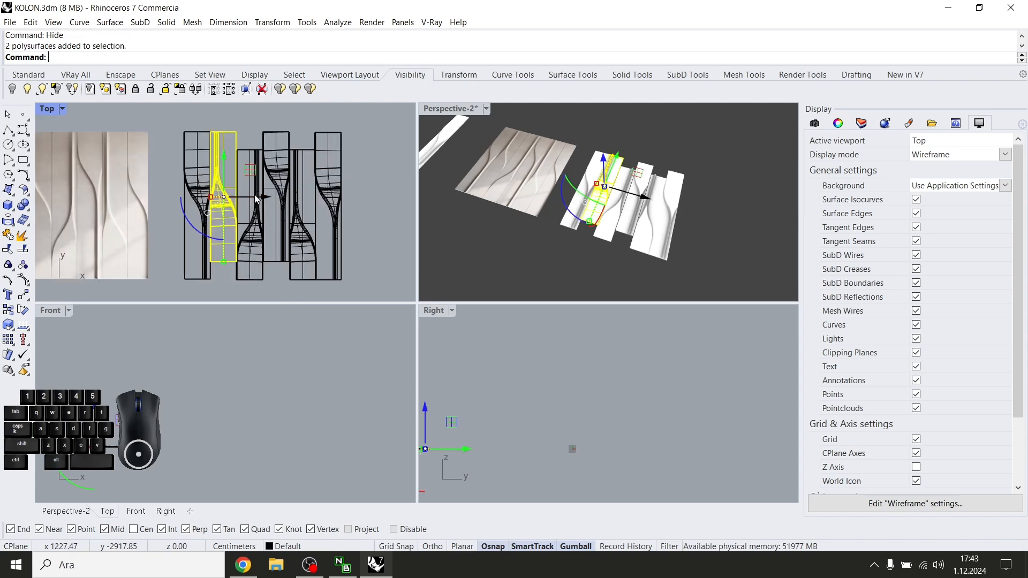
{"action": "scroll", "coordinate": [250, 268], "scroll_direction": "up", "scroll_amount": 6}
{"action": "right_click_drag", "start_coordinate": [250, 269], "coordinate": [214, 274]}
{"action": "left_click", "coordinate": [108, 259]}
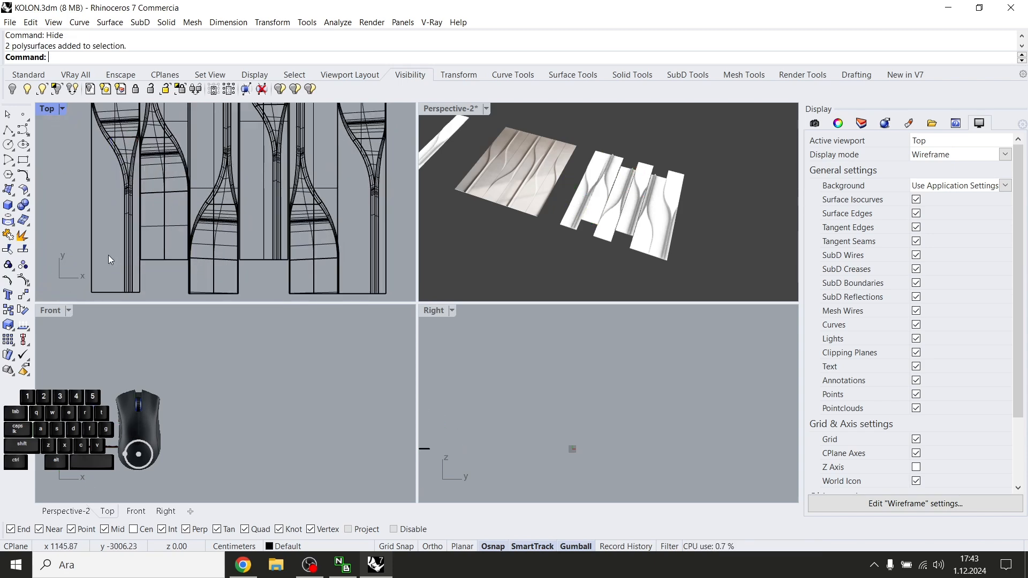
{"action": "left_click_drag", "start_coordinate": [346, 271], "coordinate": [349, 269], "text": "ctrl+shift"}
{"action": "scroll", "coordinate": [358, 268], "scroll_direction": "down", "scroll_amount": 4}
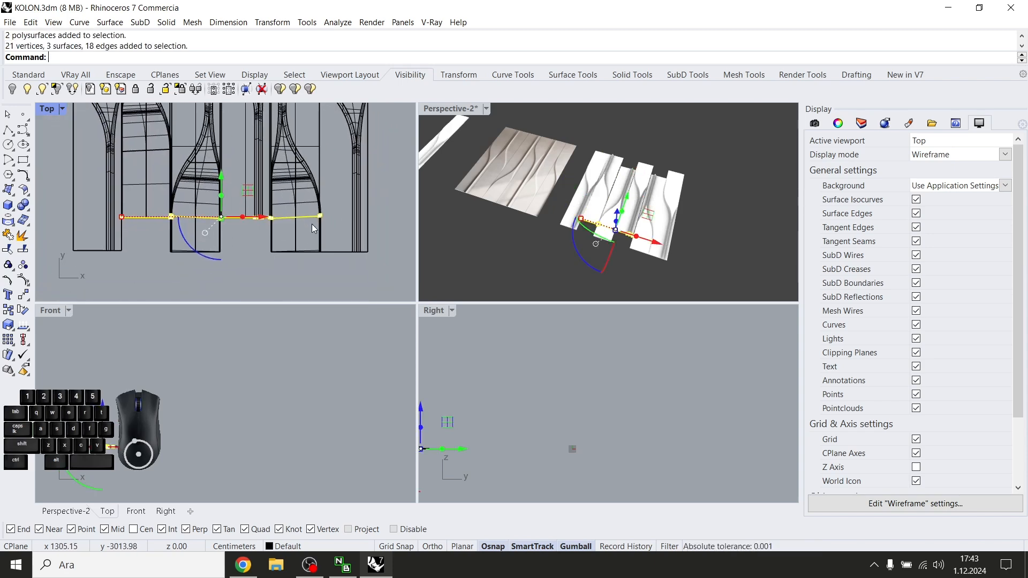
{"action": "left_click", "coordinate": [305, 280], "text": "ctrl"}
{"action": "scroll", "coordinate": [248, 262], "scroll_direction": "up", "scroll_amount": 3}
{"action": "left_click_drag", "start_coordinate": [232, 206], "coordinate": [254, 276]}
{"action": "left_click", "coordinate": [270, 282]}
{"action": "scroll", "coordinate": [285, 264], "scroll_direction": "down", "scroll_amount": 6}
{"action": "right_click_drag", "start_coordinate": [288, 199], "coordinate": [270, 246]}
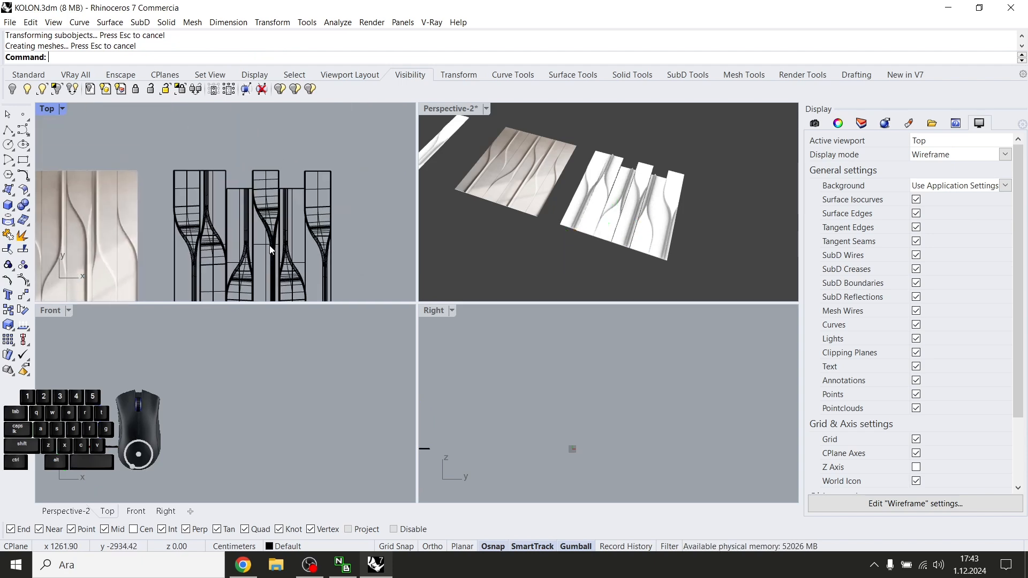
Extend the upper ends of the third and fifth modules up to the neighboring modules' upper edge in the Top view
{"action": "scroll", "coordinate": [214, 190], "scroll_direction": "up", "scroll_amount": 3}
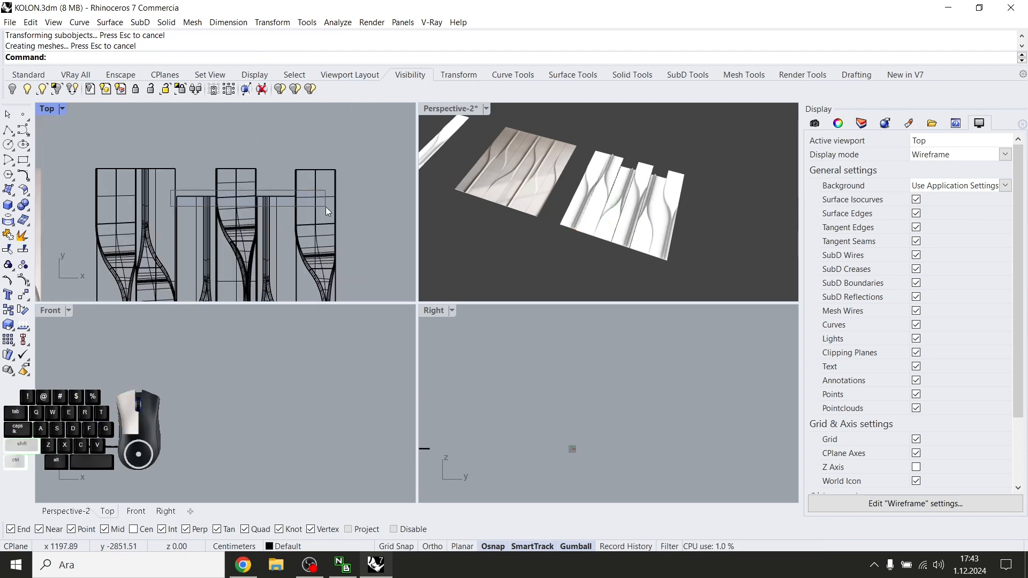
{"action": "left_click_drag", "start_coordinate": [326, 207], "coordinate": [326, 207], "text": "ctrl+shift"}
{"action": "scroll", "coordinate": [236, 151], "scroll_direction": "up", "scroll_amount": 2}
{"action": "left_click_drag", "start_coordinate": [221, 223], "coordinate": [220, 223], "text": "ctrl"}
{"action": "left_click_drag", "start_coordinate": [235, 166], "coordinate": [260, 171]}
{"action": "scroll", "coordinate": [272, 185], "scroll_direction": "down", "scroll_amount": 6}
{"action": "left_click", "coordinate": [329, 194]}
Maximize the Perspective-2 view and examine the completed panel next to the reference picture
{"action": "right_click_drag", "start_coordinate": [616, 200], "coordinate": [670, 195]}
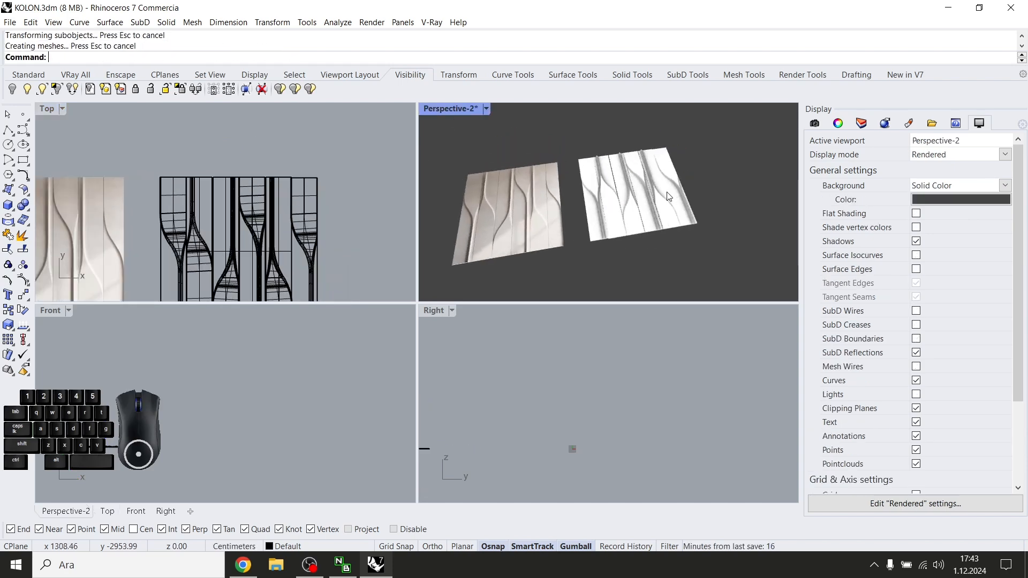
{"action": "scroll", "coordinate": [670, 195], "scroll_direction": "up", "scroll_amount": 4}
{"action": "scroll", "coordinate": [471, 138], "scroll_direction": "down", "scroll_amount": 3}
{"action": "scroll", "coordinate": [214, 231], "scroll_direction": "down", "scroll_amount": 4}
{"action": "right_click_drag", "start_coordinate": [242, 249], "coordinate": [277, 179]}
{"action": "double_click", "coordinate": [463, 111]}
{"action": "right_click_drag", "start_coordinate": [385, 198], "coordinate": [428, 209]}
{"action": "scroll", "coordinate": [473, 252], "scroll_direction": "up", "scroll_amount": 5}
{"action": "right_click_drag", "start_coordinate": [493, 255], "coordinate": [487, 284]}
{"action": "scroll", "coordinate": [487, 284], "scroll_direction": "down", "scroll_amount": 4}
{"action": "scroll", "coordinate": [443, 332], "scroll_direction": "up", "scroll_amount": 3}
{"action": "scroll", "coordinate": [443, 331], "scroll_direction": "down", "scroll_amount": 2}
Assign an existing warm-grey material from the document's materials to all six panel modules
{"action": "left_click_drag", "start_coordinate": [622, 162], "coordinate": [445, 279]}
{"action": "left_click", "coordinate": [845, 124]}
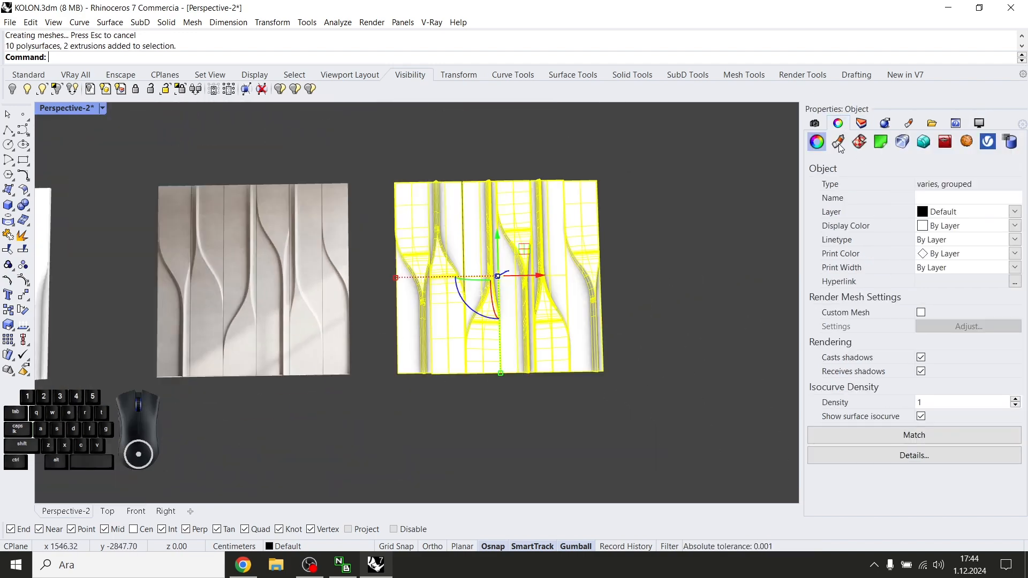
{"action": "left_click", "coordinate": [839, 143]}
{"action": "left_click", "coordinate": [925, 179]}
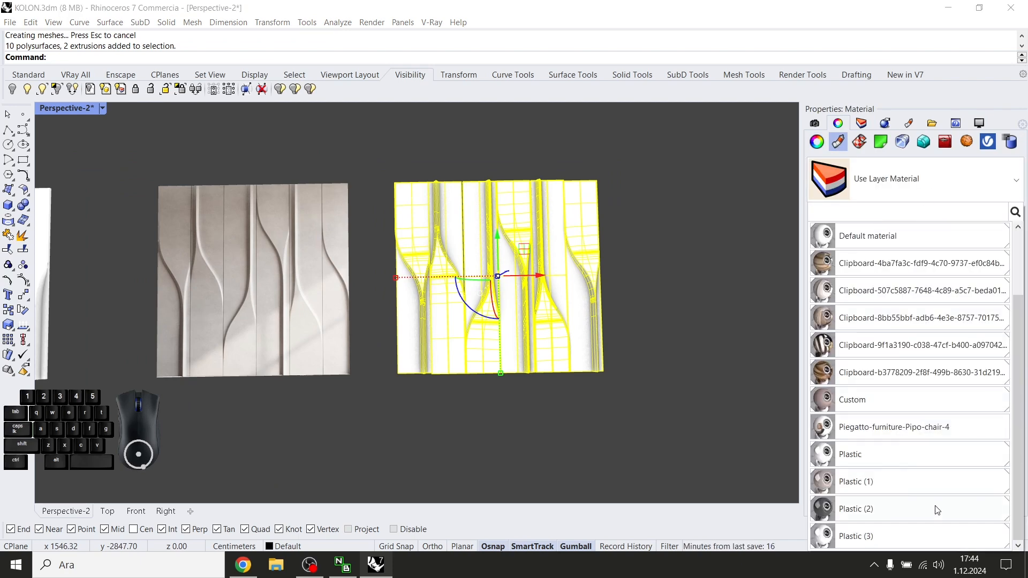
{"action": "left_click", "coordinate": [936, 504]}
{"action": "left_click", "coordinate": [666, 370]}
{"action": "right_click_drag", "start_coordinate": [666, 370], "coordinate": [414, 245]}
{"action": "scroll", "coordinate": [413, 245], "scroll_direction": "down", "scroll_amount": 3}
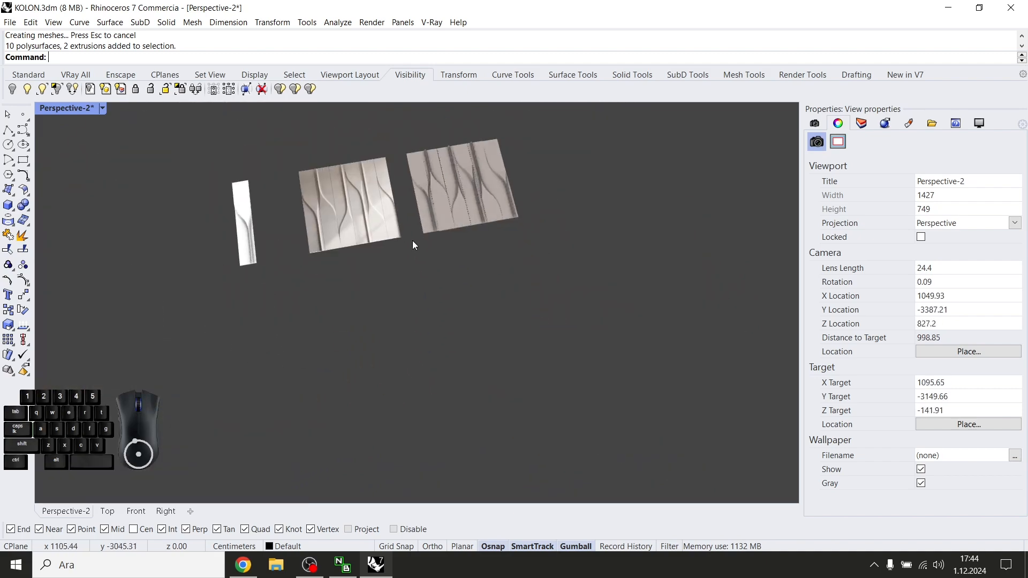
{"action": "scroll", "coordinate": [422, 317], "scroll_direction": "down", "scroll_amount": 7}
{"action": "left_click_drag", "start_coordinate": [278, 360], "coordinate": [480, 280]}
{"action": "scroll", "coordinate": [477, 287], "scroll_direction": "up", "scroll_amount": 9}
{"action": "right_click_drag", "start_coordinate": [480, 280], "coordinate": [450, 226]}
{"action": "key", "text": "Escape"}
{"action": "key", "text": "ctrl+z"}
Examine the finished panel from several angles alongside the wall reference and the bedroom picture
{"action": "right_click_drag", "start_coordinate": [513, 246], "coordinate": [480, 190]}
{"action": "scroll", "coordinate": [541, 303], "scroll_direction": "up", "scroll_amount": 5}
{"action": "scroll", "coordinate": [541, 305], "scroll_direction": "down", "scroll_amount": 6}
{"action": "right_click_drag", "start_coordinate": [233, 272], "coordinate": [338, 270], "text": "shift"}
{"action": "right_click_drag", "start_coordinate": [343, 230], "coordinate": [315, 193]}
{"action": "scroll", "coordinate": [327, 220], "scroll_direction": "up", "scroll_amount": 2}
{"action": "right_click_drag", "start_coordinate": [482, 262], "coordinate": [664, 260]}
{"action": "middle_click_drag", "start_coordinate": [294, 304], "coordinate": [445, 281]}
{"action": "right_click_drag", "start_coordinate": [300, 316], "coordinate": [214, 343]}
{"action": "scroll", "coordinate": [418, 303], "scroll_direction": "down", "scroll_amount": 6}
{"action": "middle_click_drag", "start_coordinate": [526, 324], "coordinate": [431, 323]}
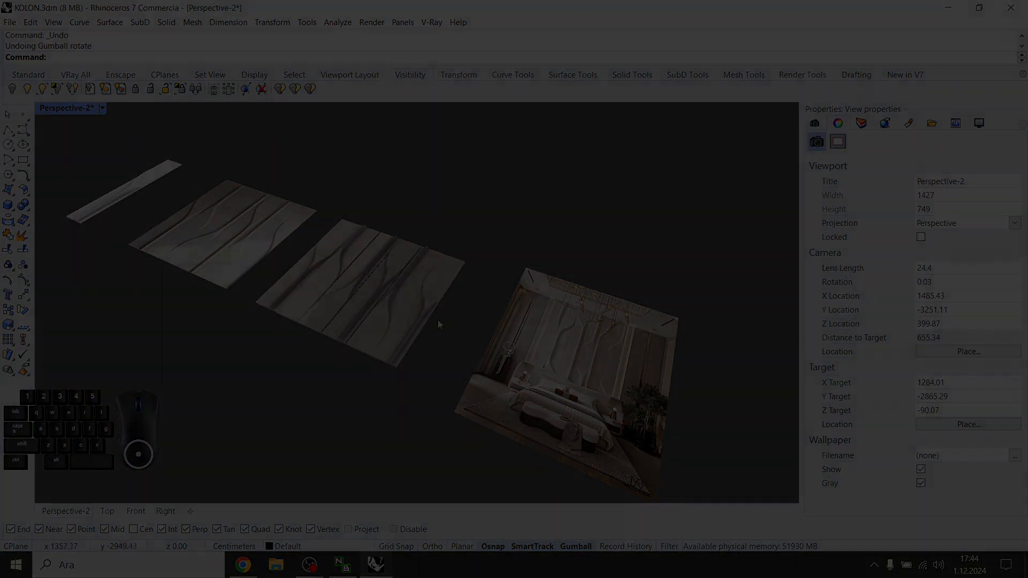